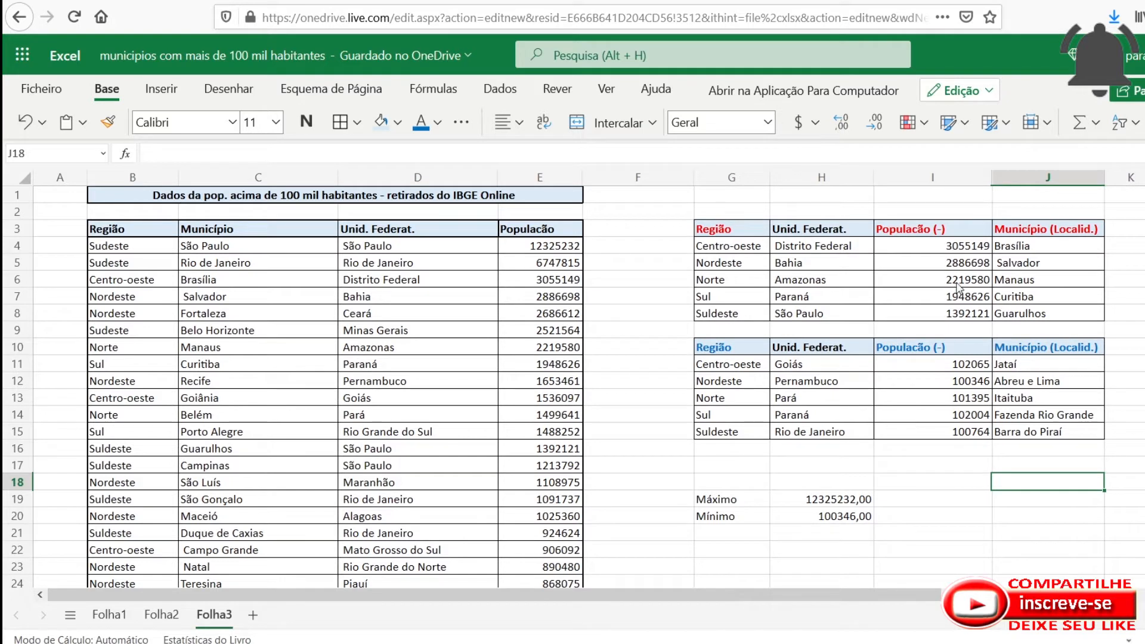
# Examine the MÁXIMO.SE.S formula in cell I4 of Folha3 and its maximum range, criteria range and criterion arguments.
pyautogui.doubleClick(957, 249)
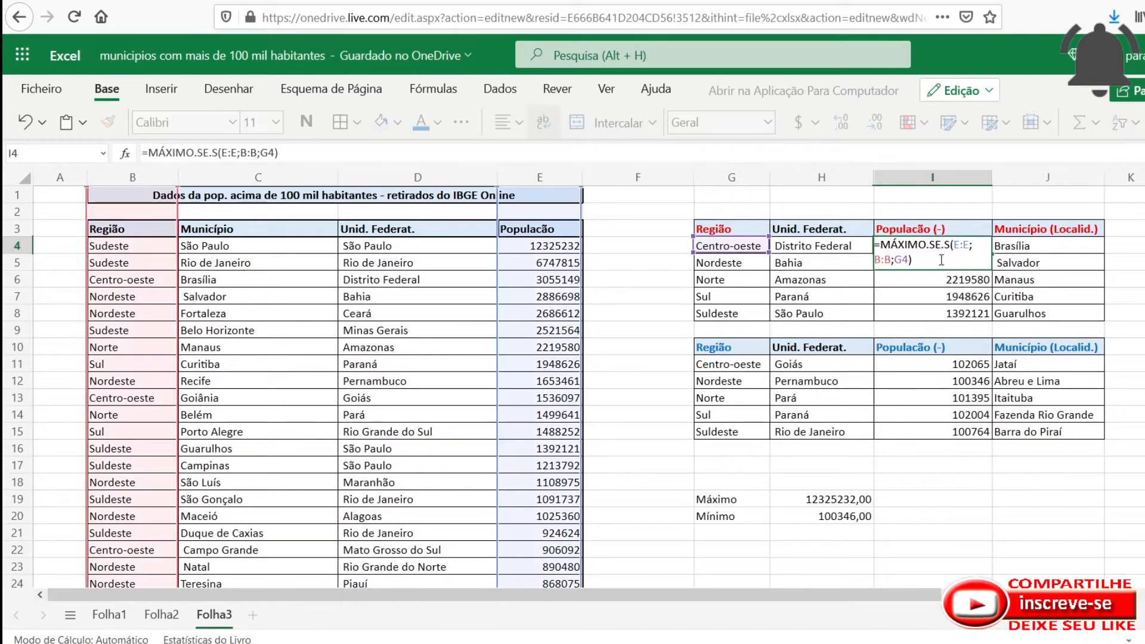
pyautogui.moveTo(912, 243); pyautogui.dragTo(950, 249)
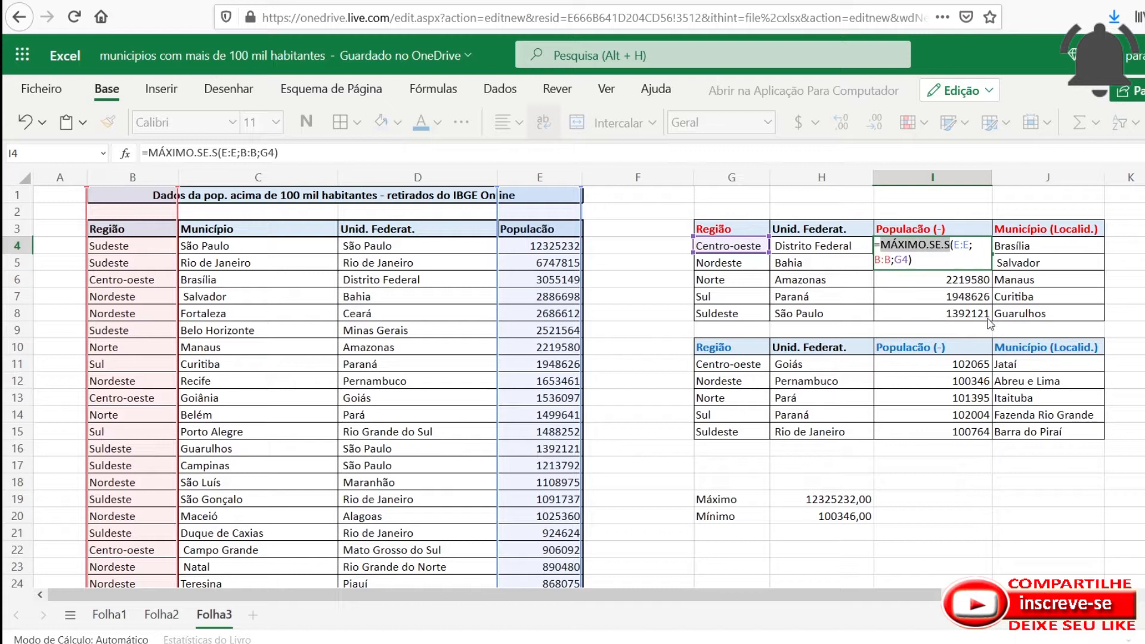
pyautogui.click(962, 243)
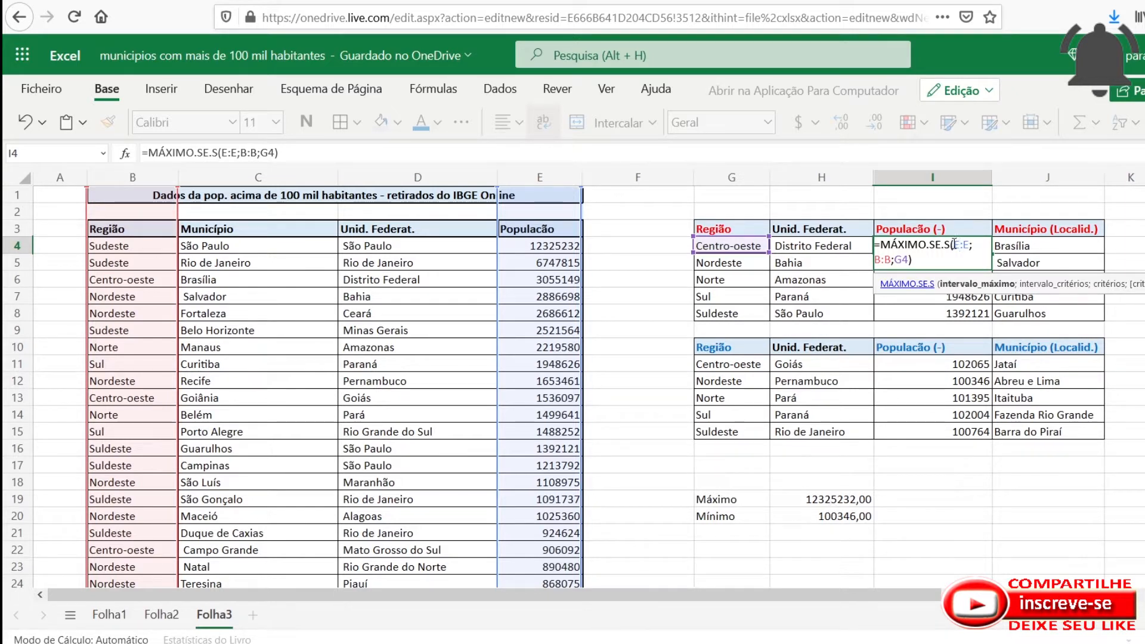
pyautogui.moveTo(955, 244); pyautogui.dragTo(971, 245)
pyautogui.click(879, 261)
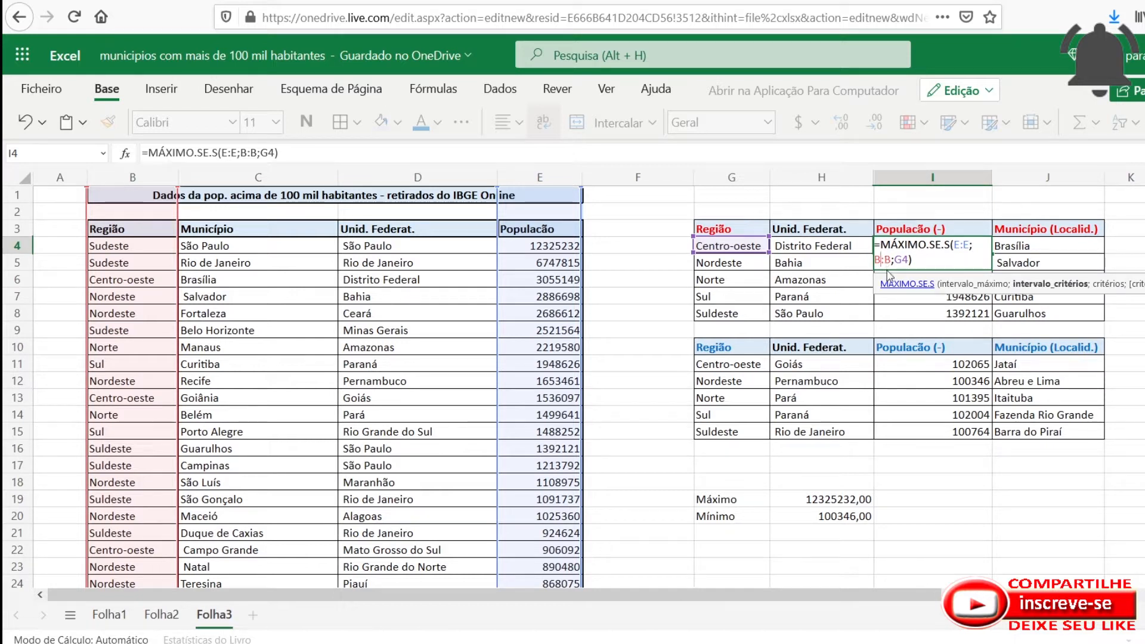
pyautogui.click(901, 261)
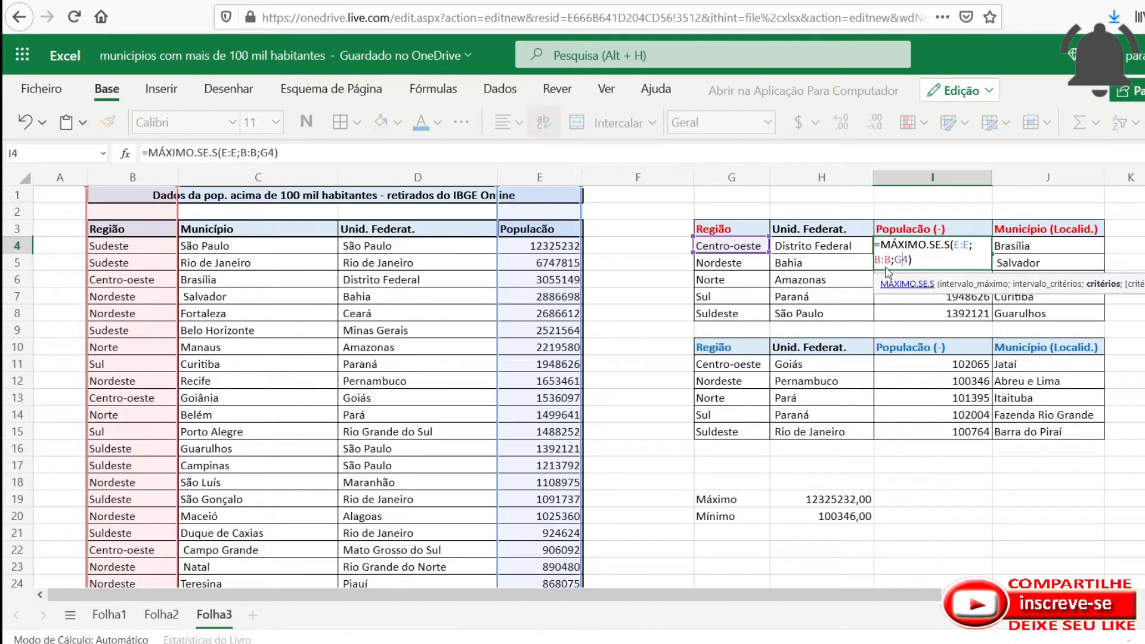
pyautogui.press('Return')
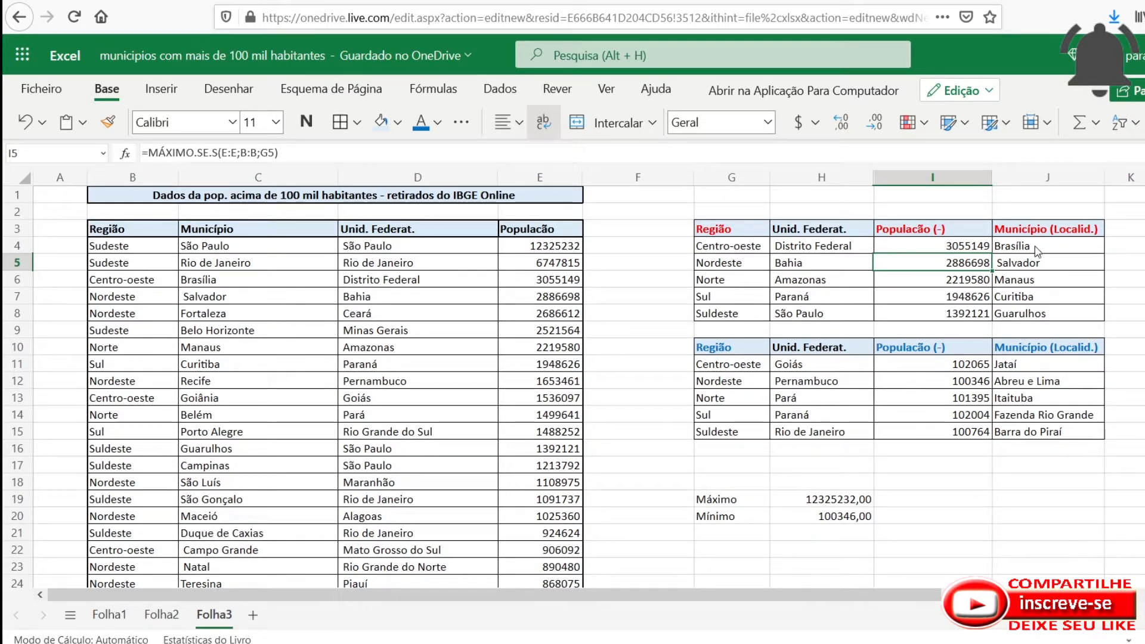
pyautogui.click(955, 251)
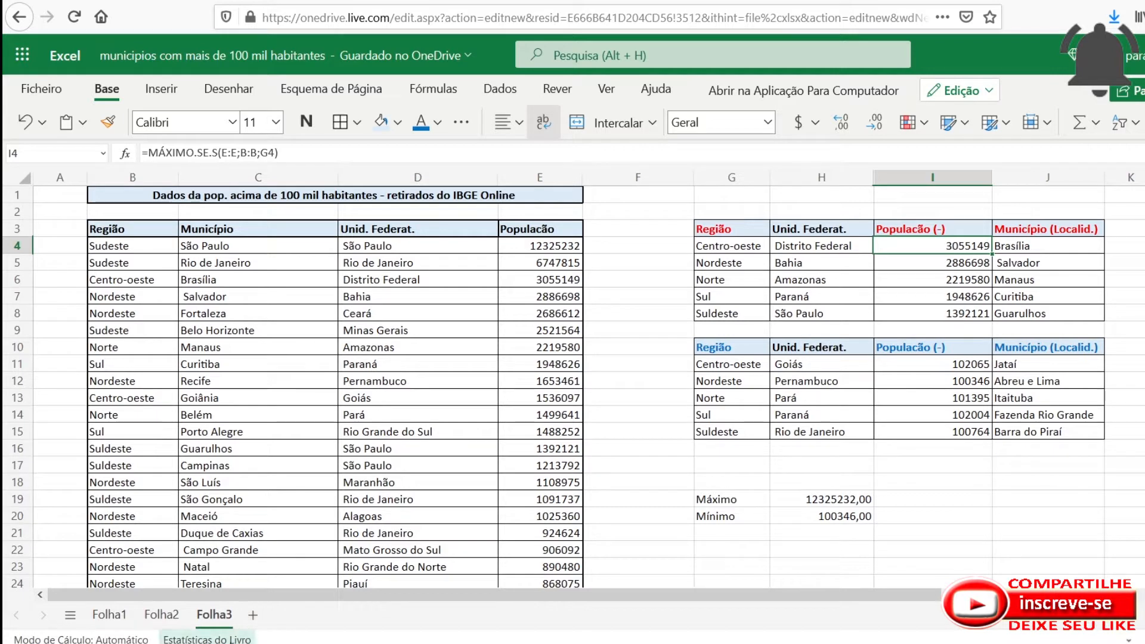
# On Folha2, enter =MÁXIMO(E:E) in cell H19 beside Máximo to get the highest population.
pyautogui.click(160, 620)
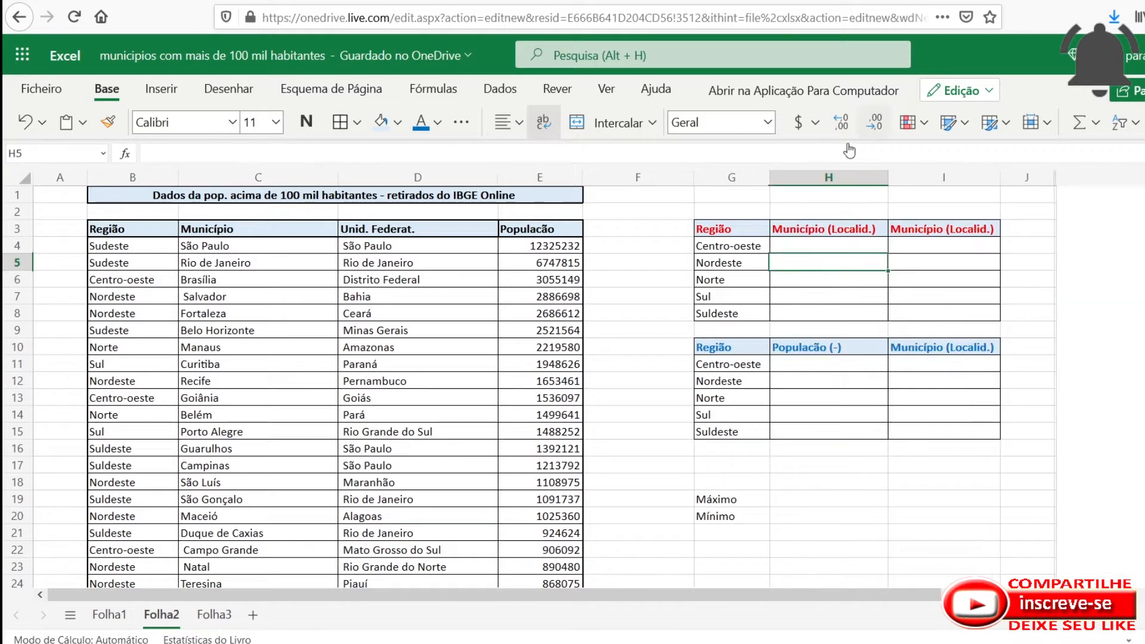
pyautogui.click(811, 248)
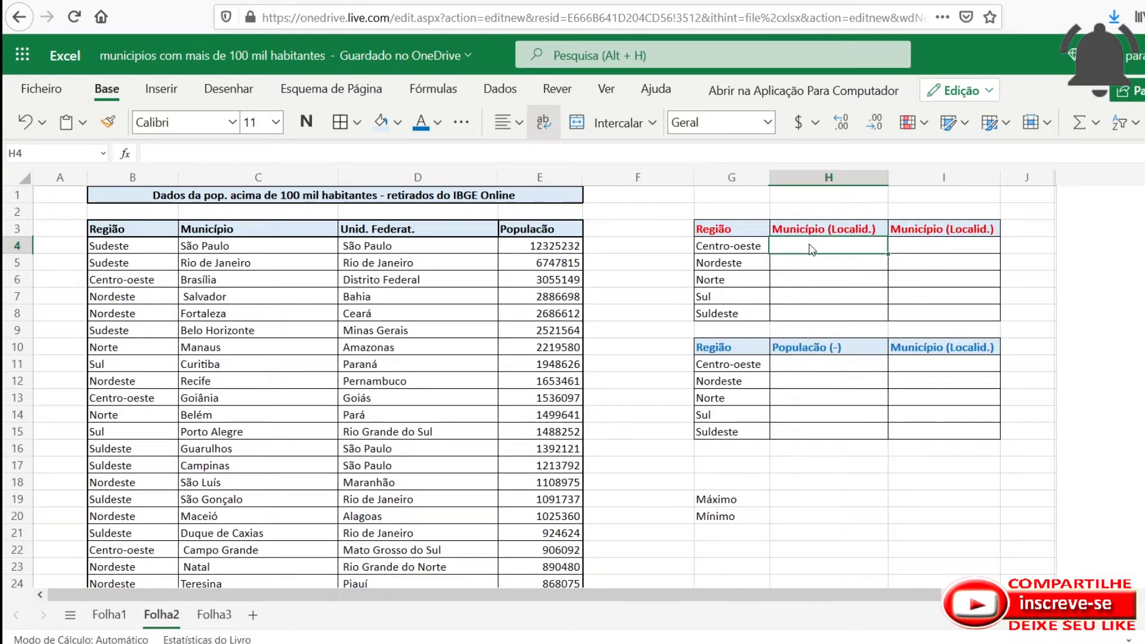
pyautogui.click(834, 502)
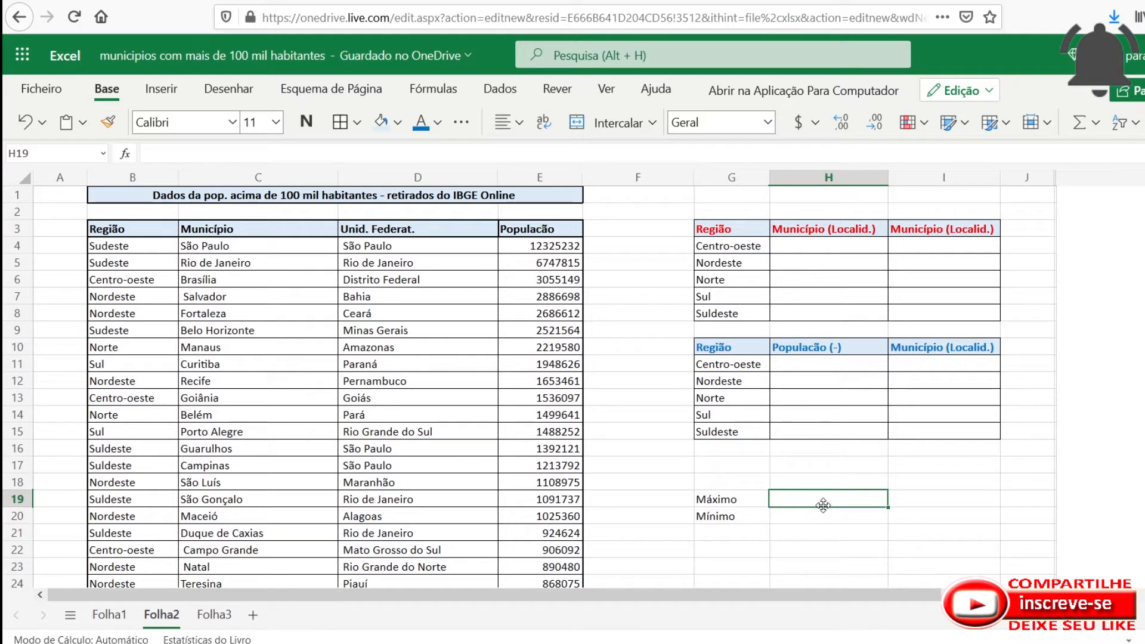
pyautogui.write('=')
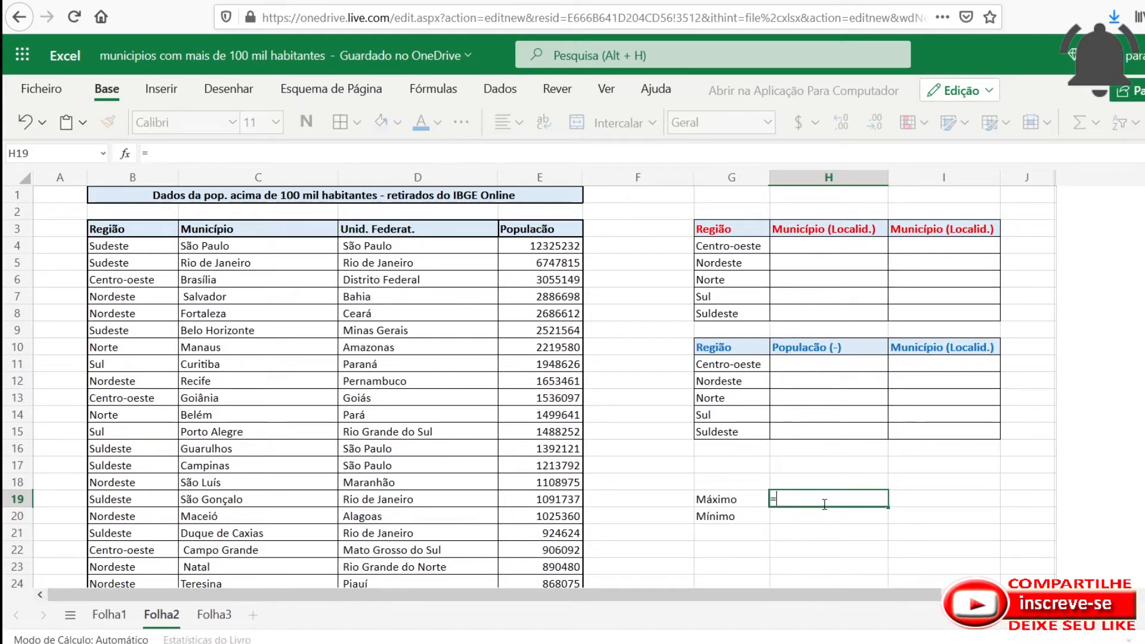
pyautogui.write('m')
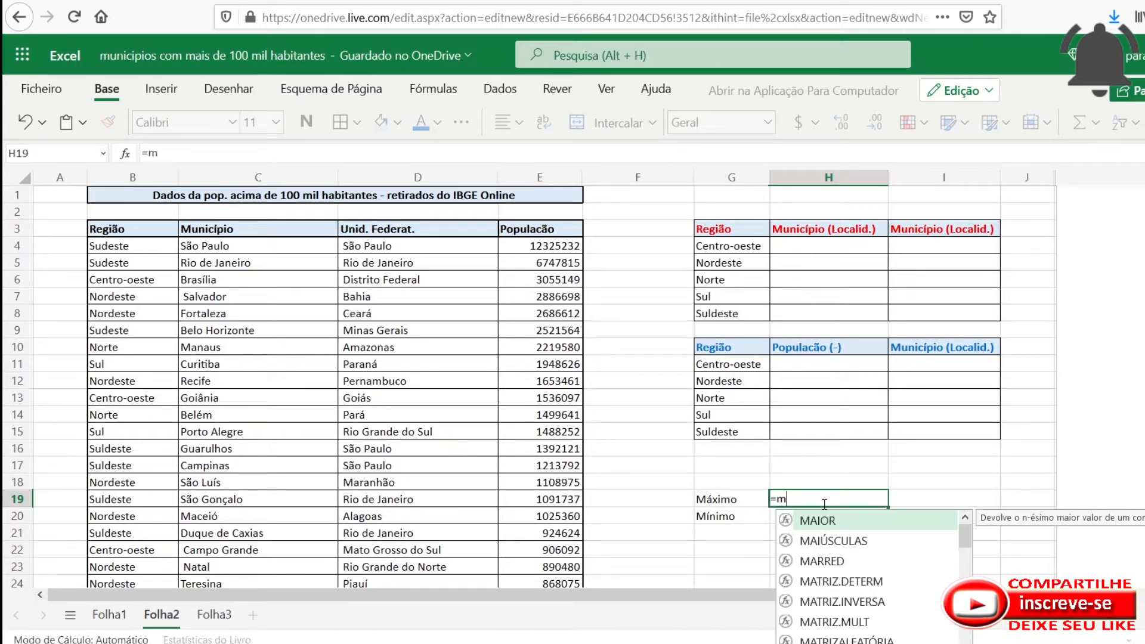
pyautogui.write('á')
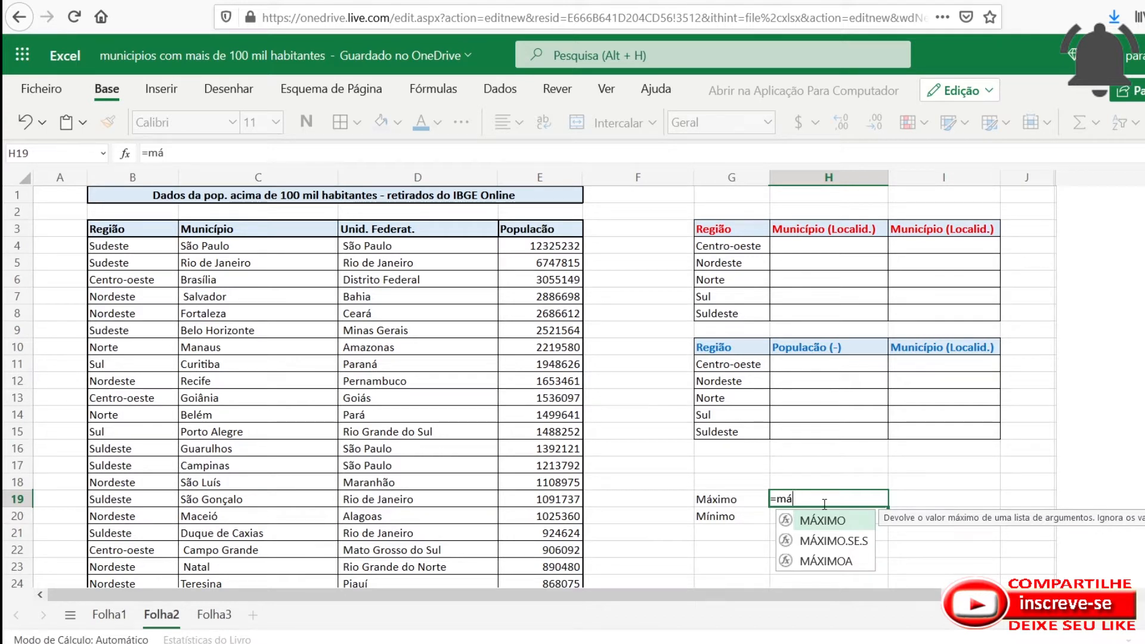
pyautogui.press('Tab')
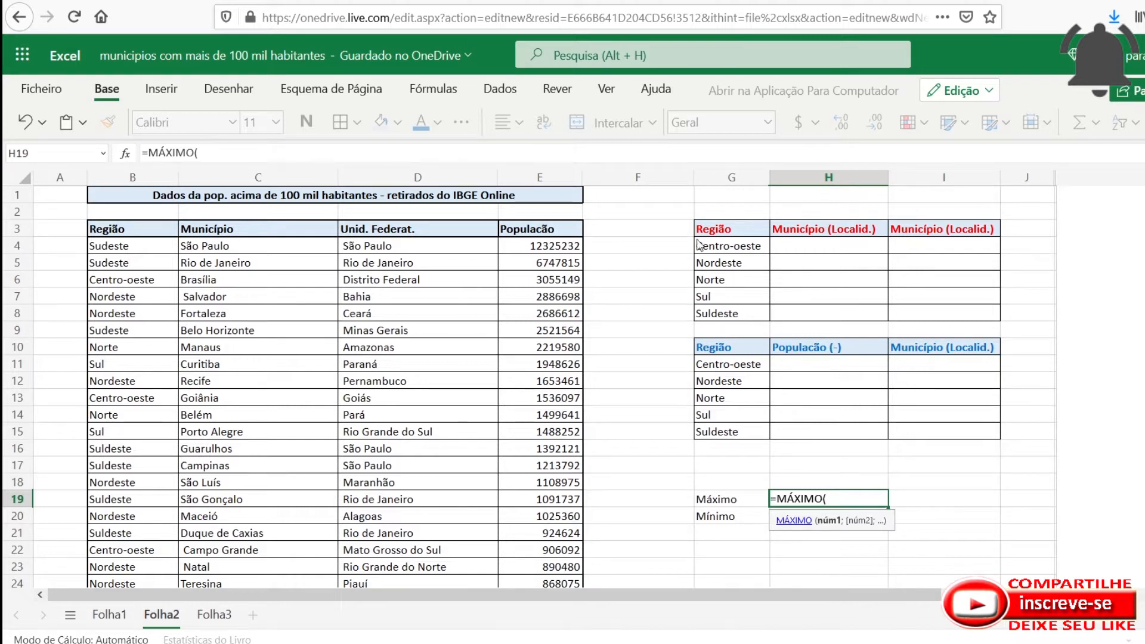
pyautogui.click(542, 181)
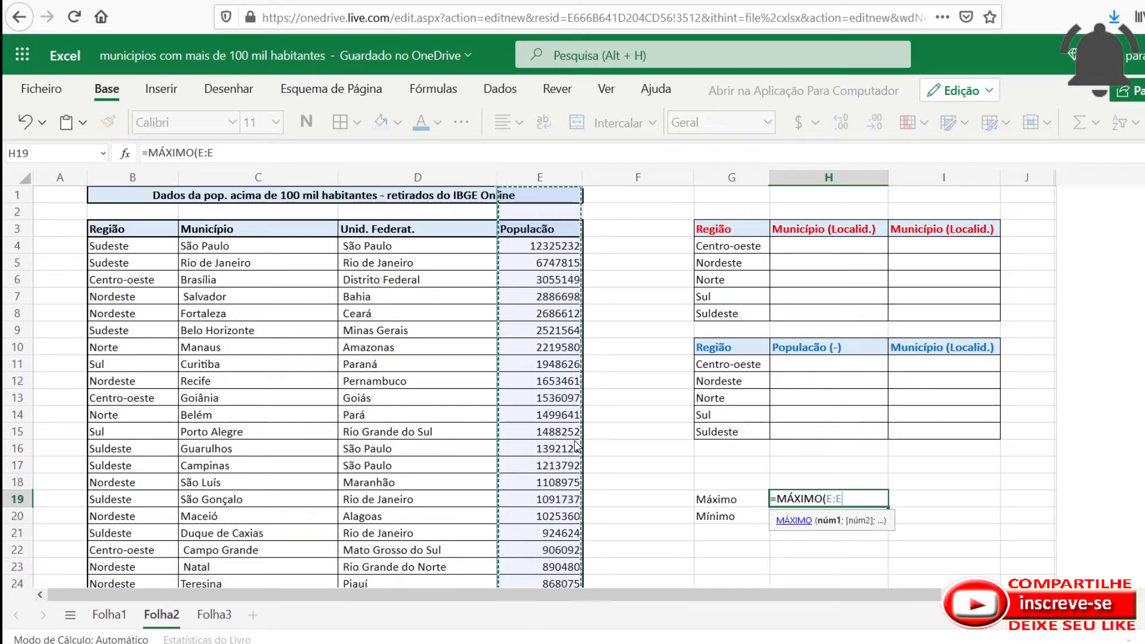
pyautogui.click(845, 498)
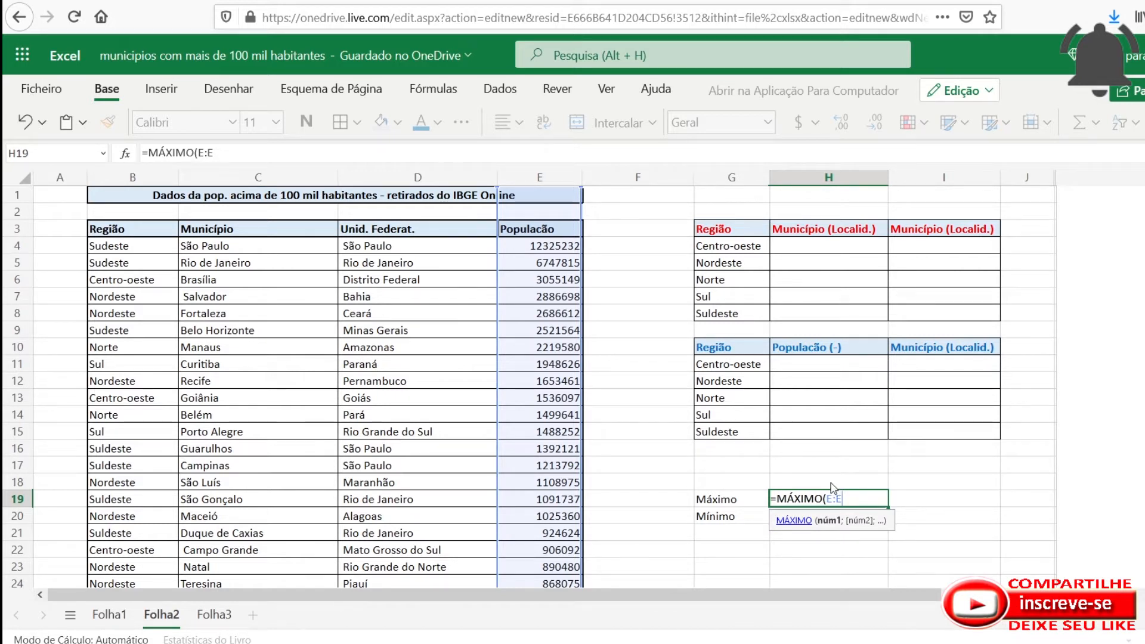
pyautogui.click(555, 182)
pyautogui.press('Return')
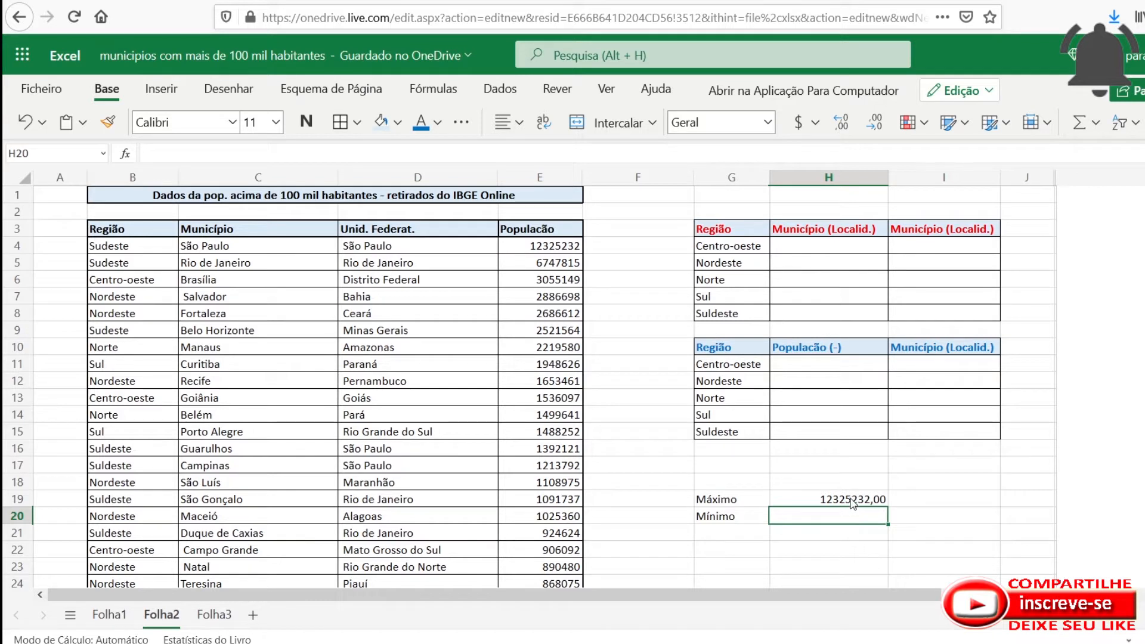
pyautogui.click(834, 501)
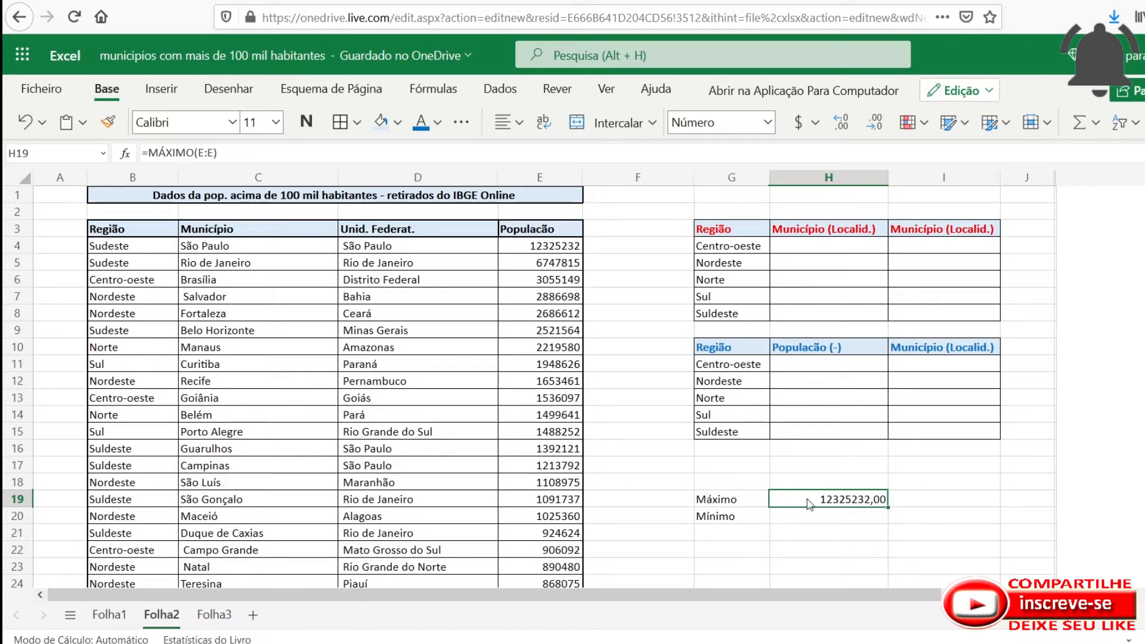
# Start inserting a function in cell H20 beside Mínimo and choose the Estatística function category.
pyautogui.click(816, 523)
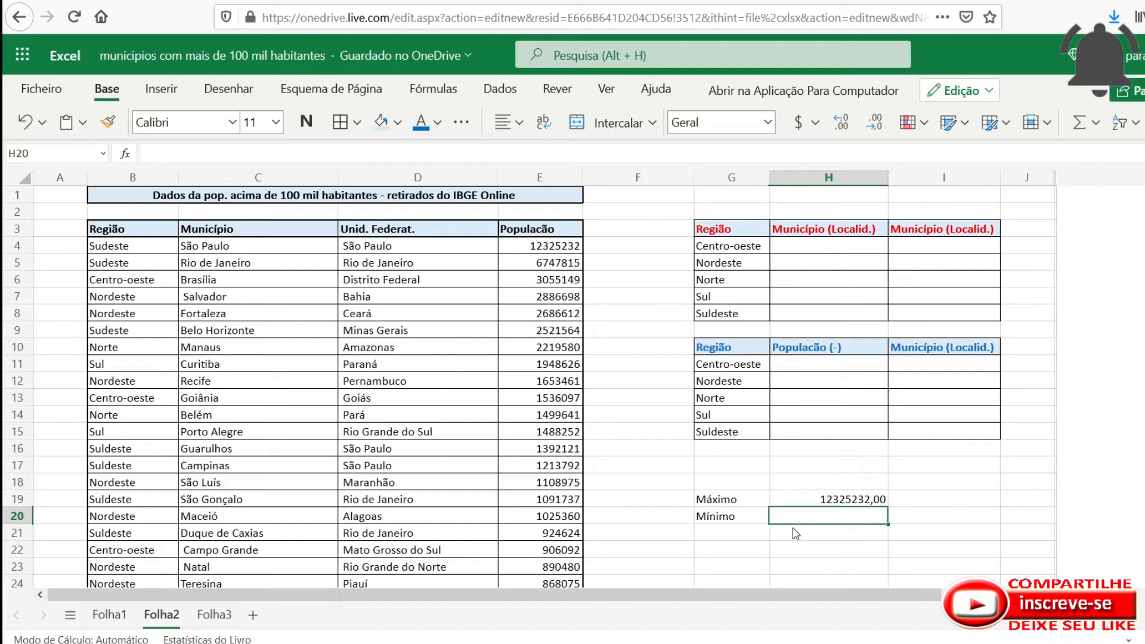
pyautogui.click(434, 92)
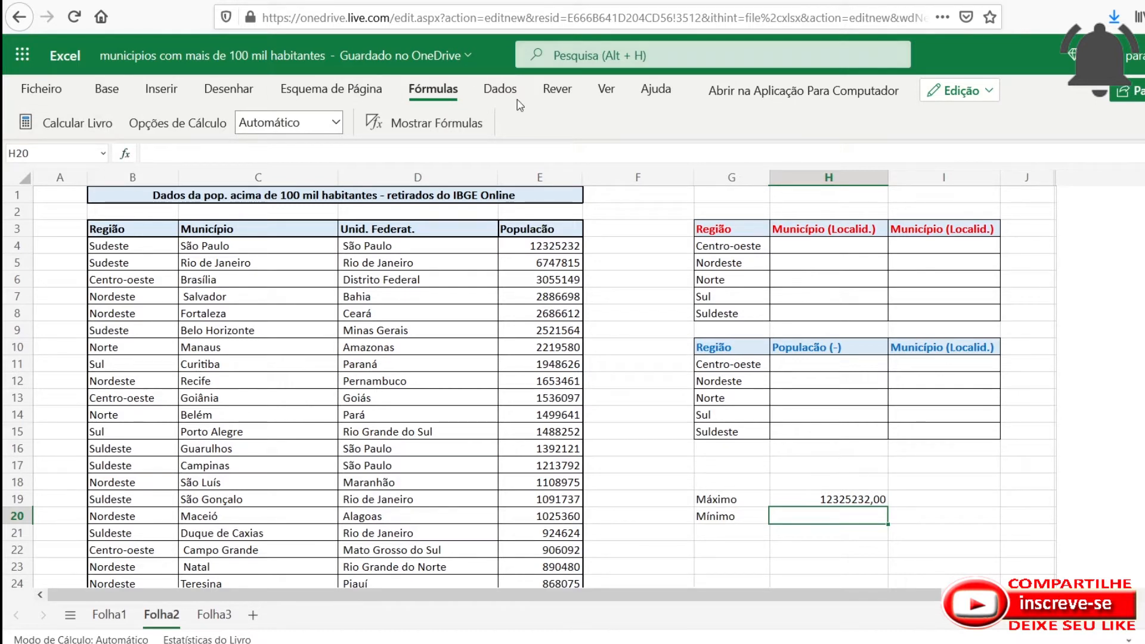
pyautogui.click(125, 153)
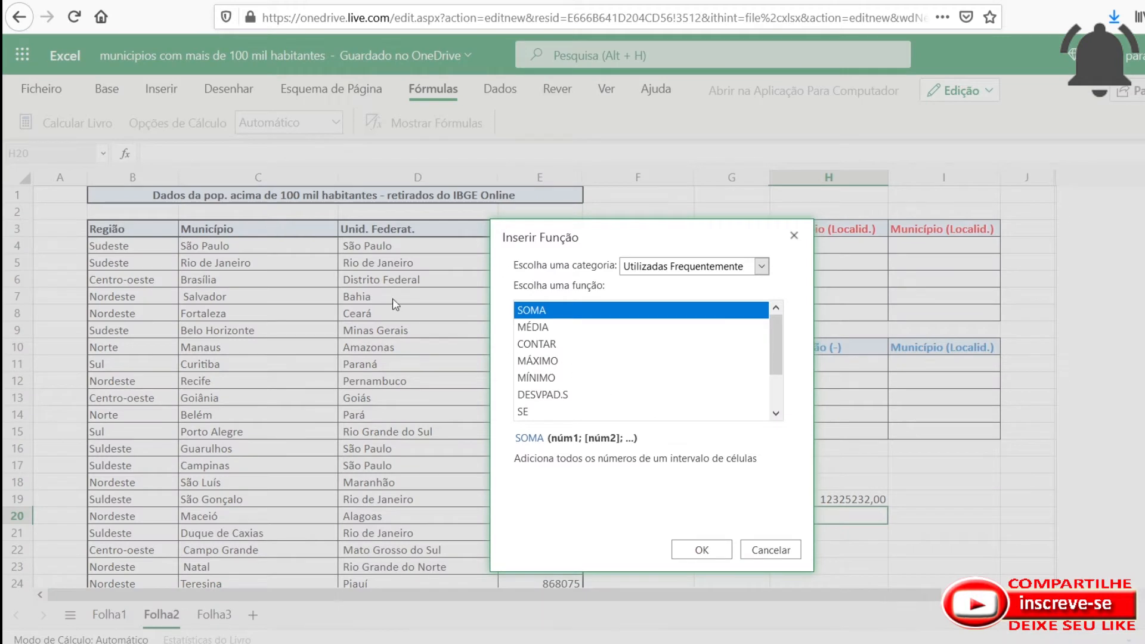
pyautogui.click(758, 266)
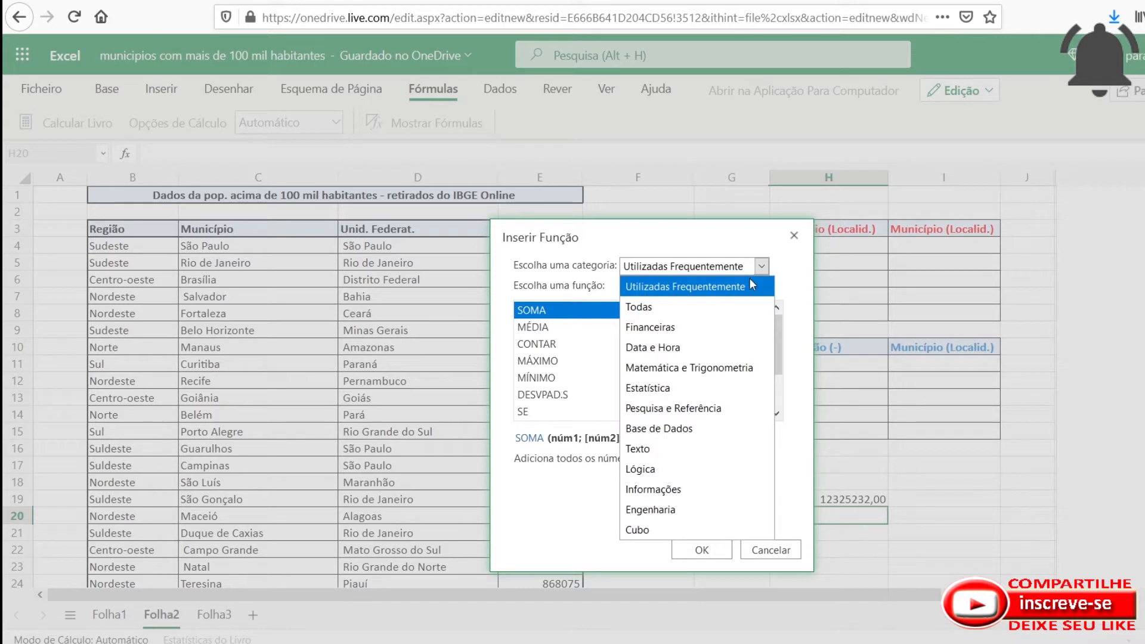
pyautogui.click(686, 392)
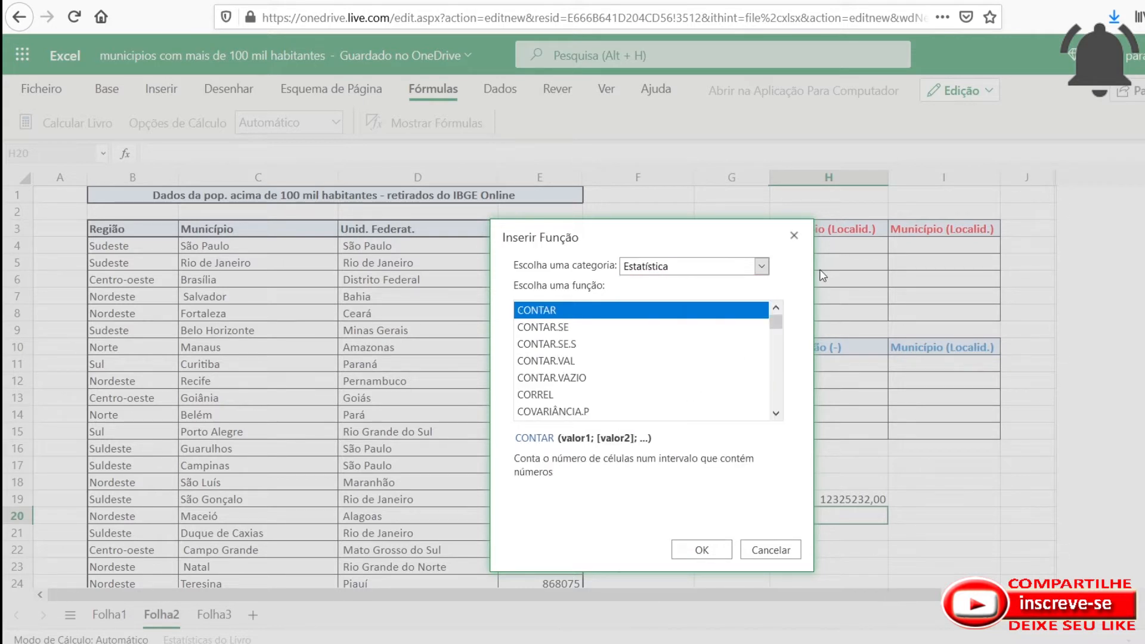
pyautogui.press('Up')
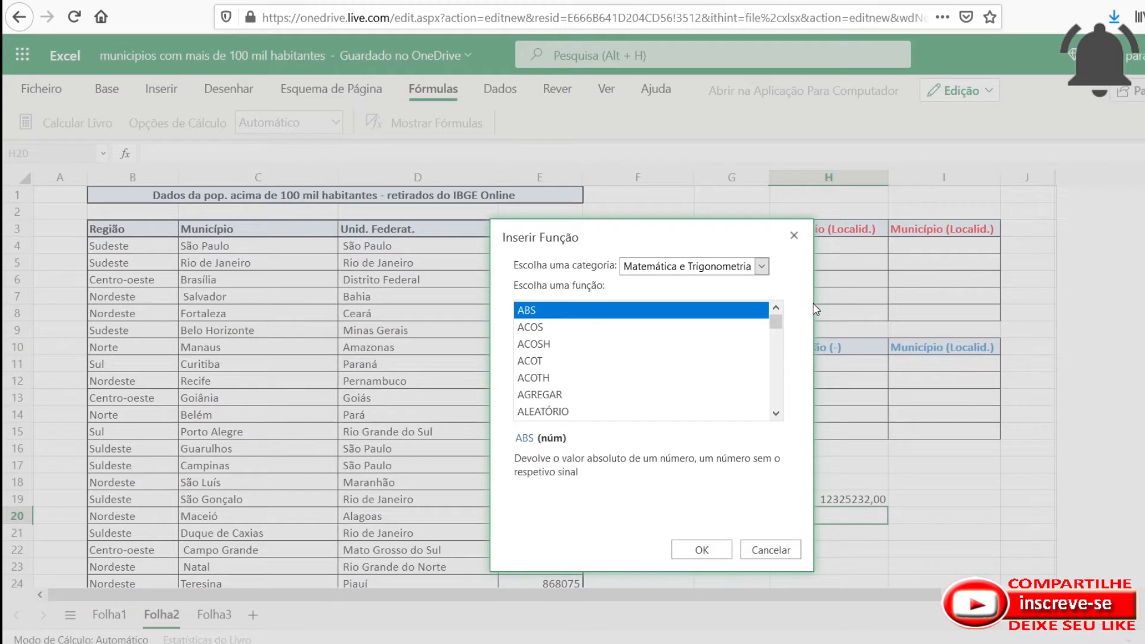
pyautogui.click(761, 267)
pyautogui.click(667, 388)
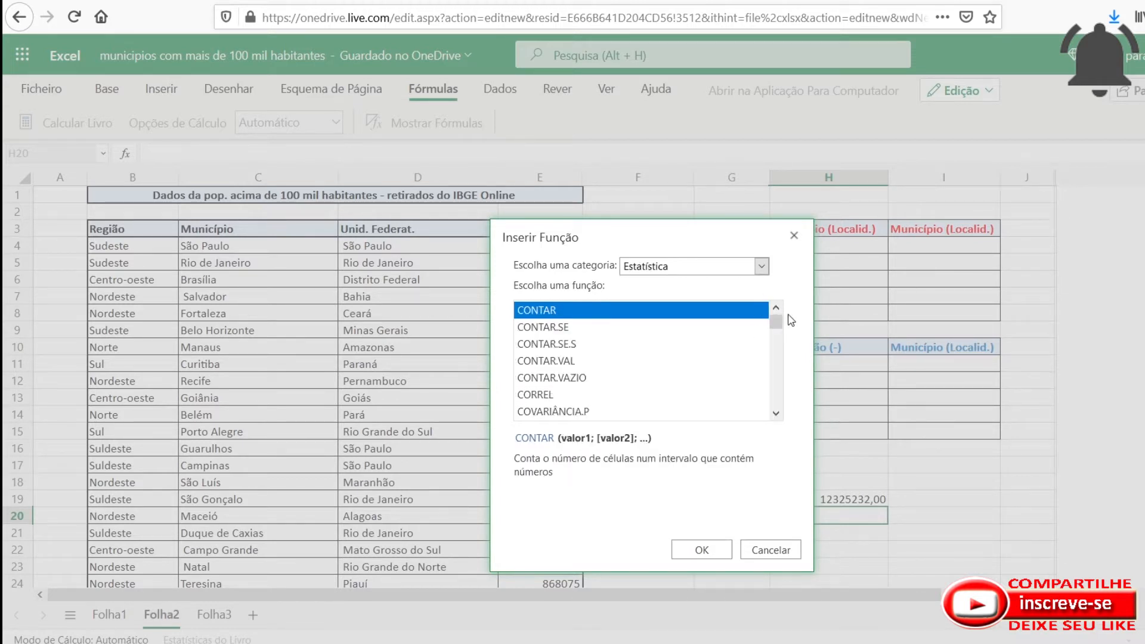
pyautogui.press('Up')
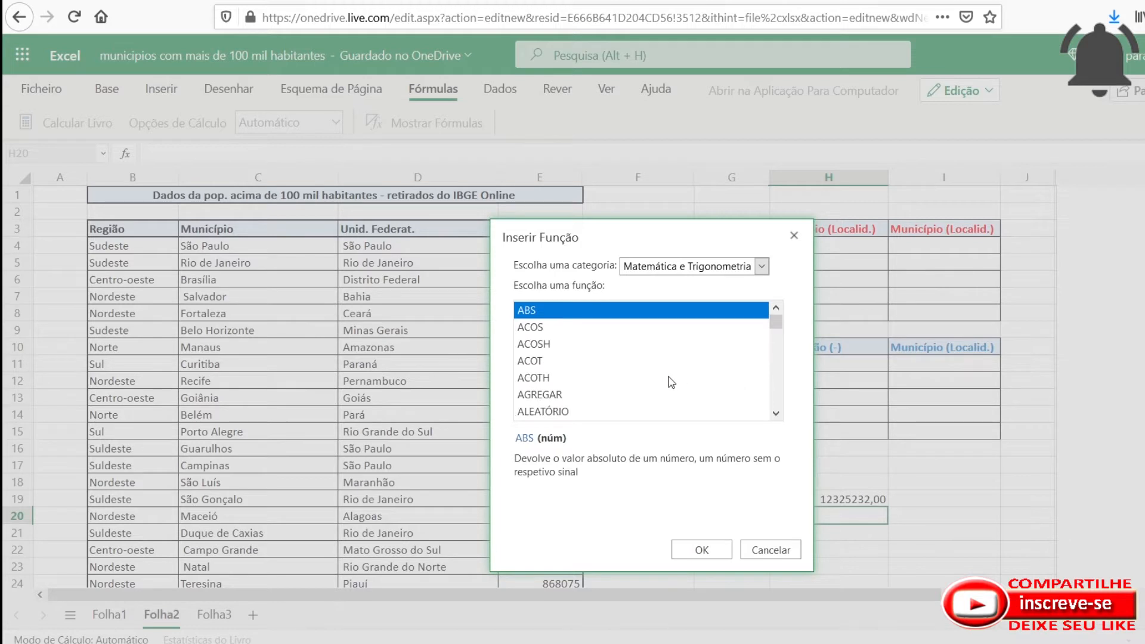
pyautogui.click(762, 267)
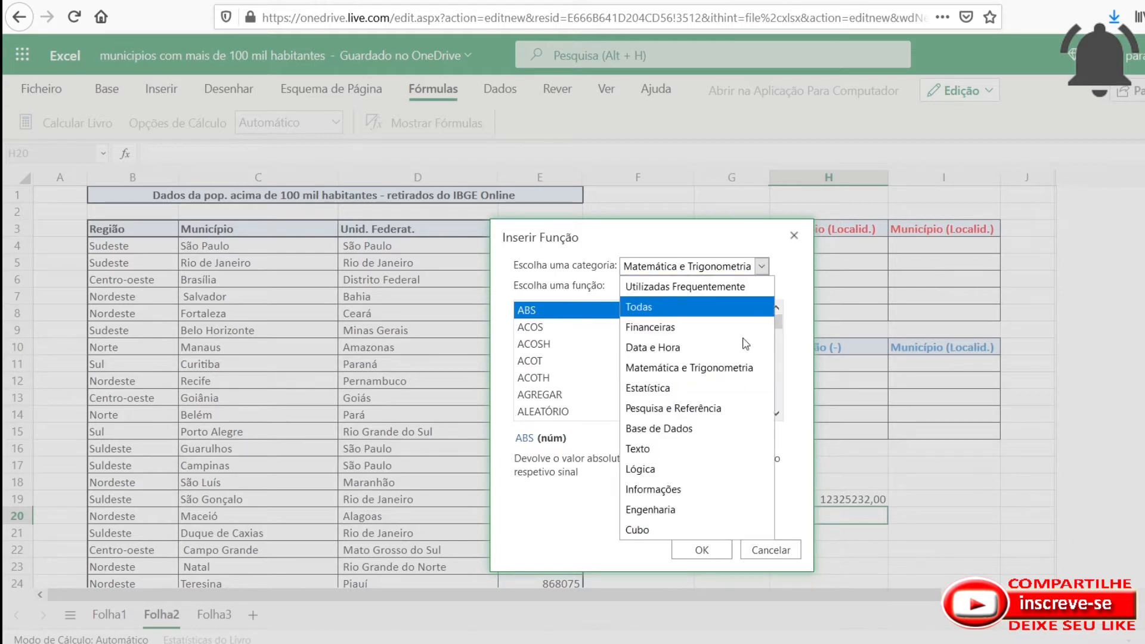
pyautogui.click(716, 401)
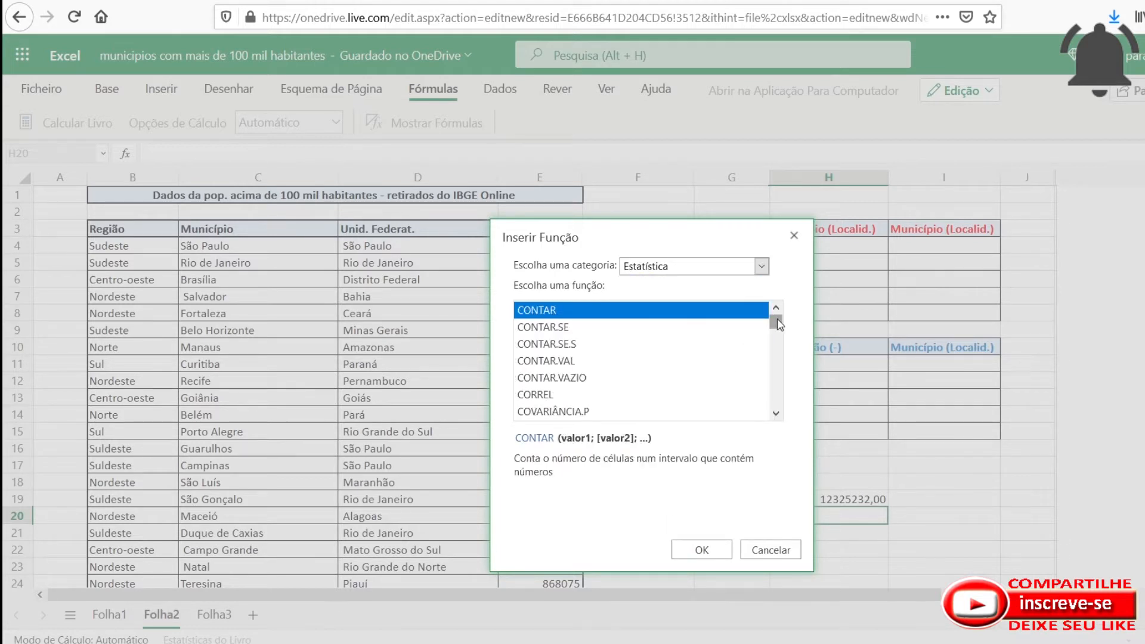
# Search the Estatística function list for the MÍNIMO function, looking past the MÁXIMO and MÉDIA variants.
pyautogui.press('Tab')
pyautogui.write('max')
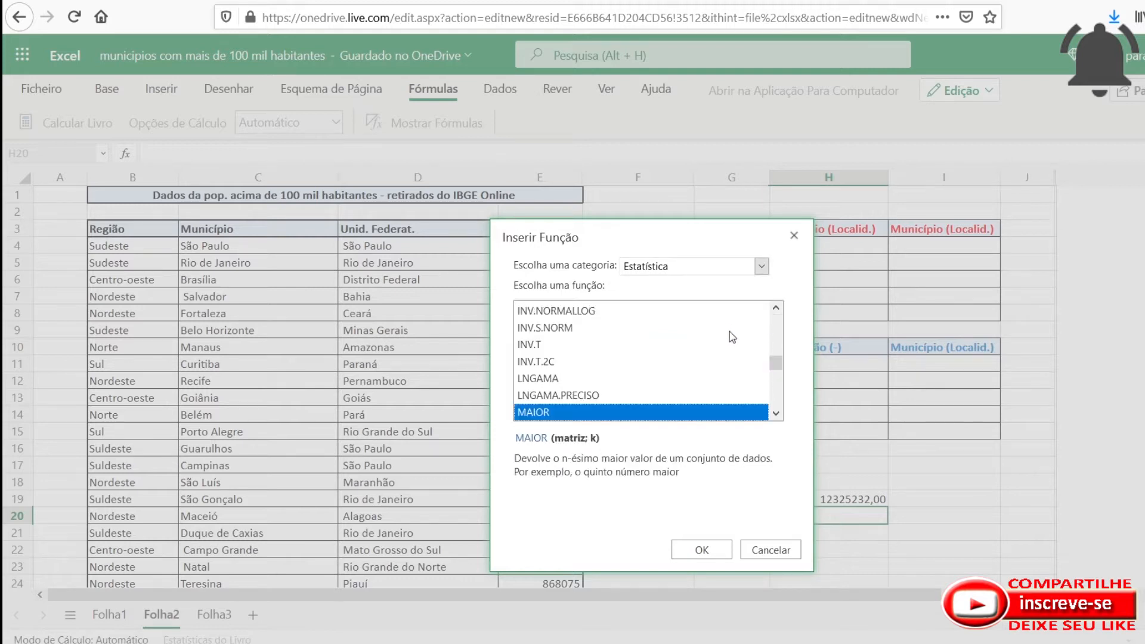
pyautogui.press('Down')
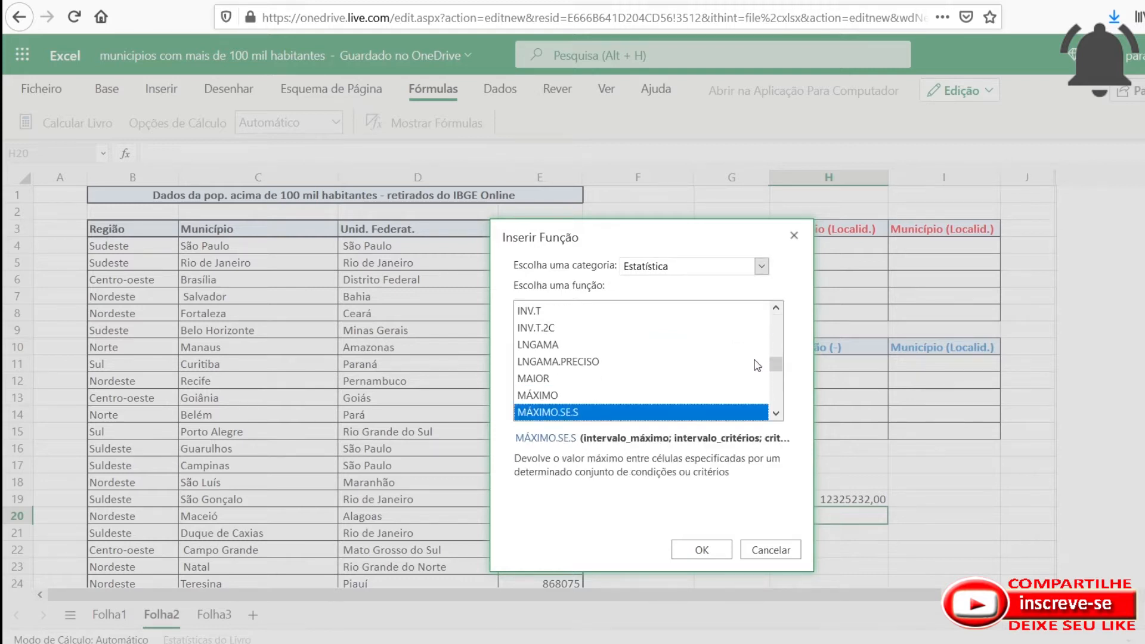
pyautogui.press('Down')
pyautogui.press('Down')
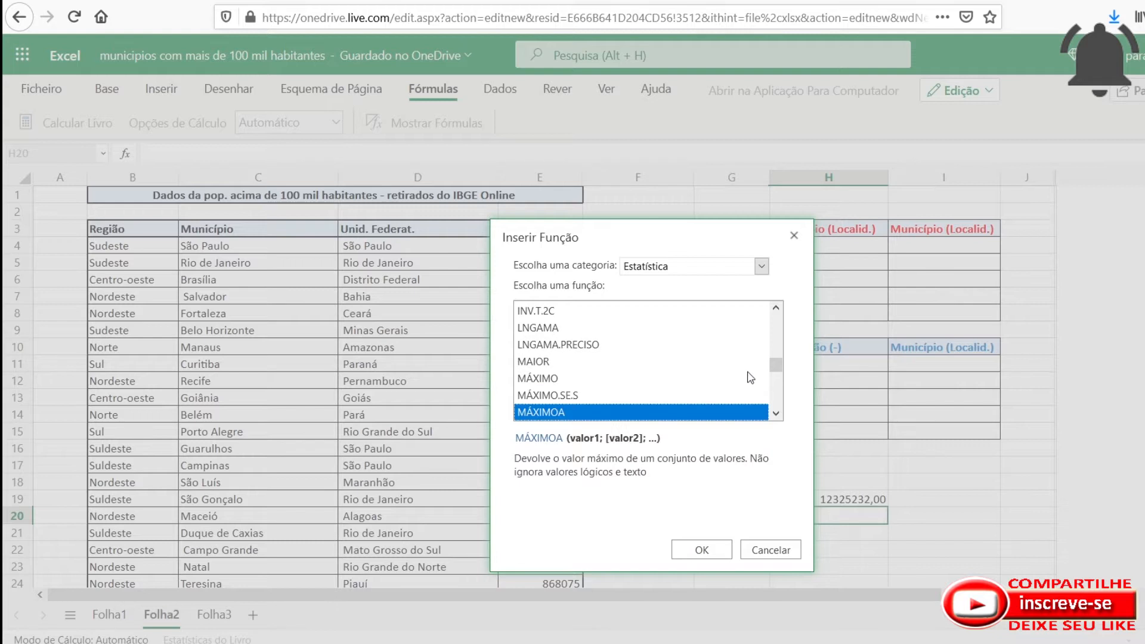
pyautogui.press('Down')
pyautogui.press('Down')
pyautogui.press('Down')
pyautogui.press('Down')
pyautogui.press('Down')
pyautogui.press('Down')
pyautogui.press('Down')
pyautogui.press('pageup')
pyautogui.press('pagedown')
pyautogui.scroll(1, 676, 378)
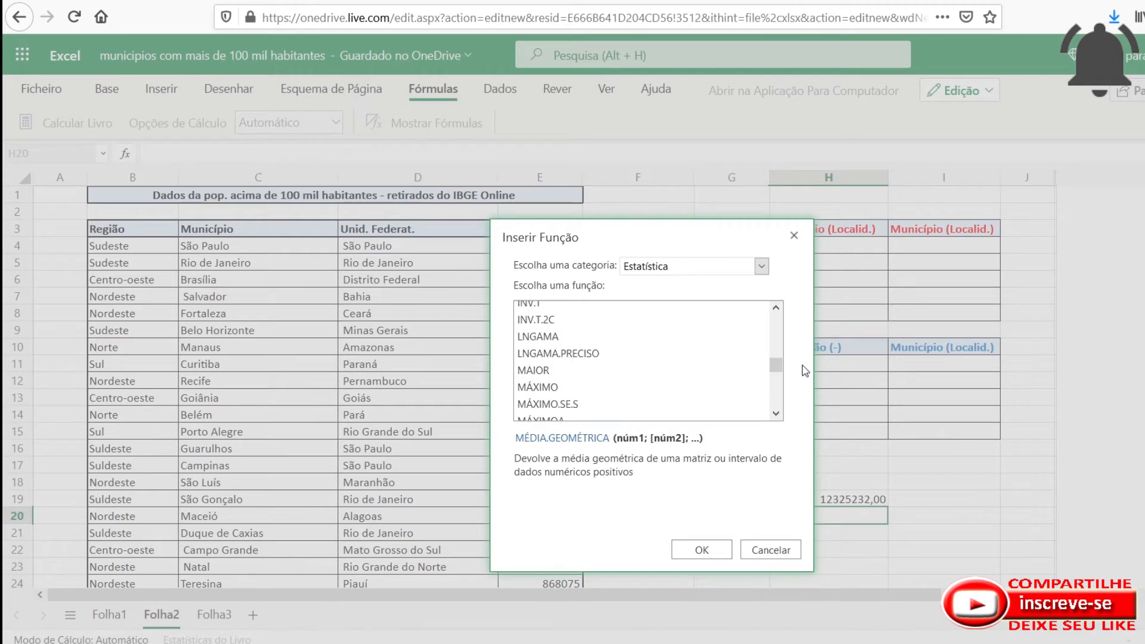
pyautogui.moveTo(775, 366); pyautogui.dragTo(587, 370)
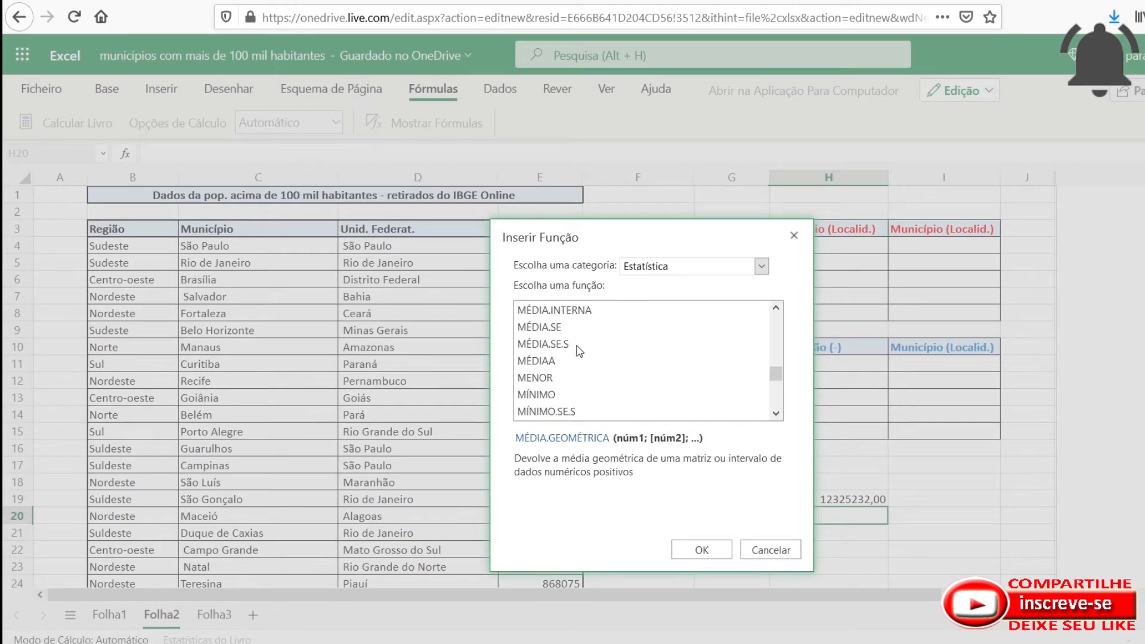
pyautogui.scroll(1, 571, 356)
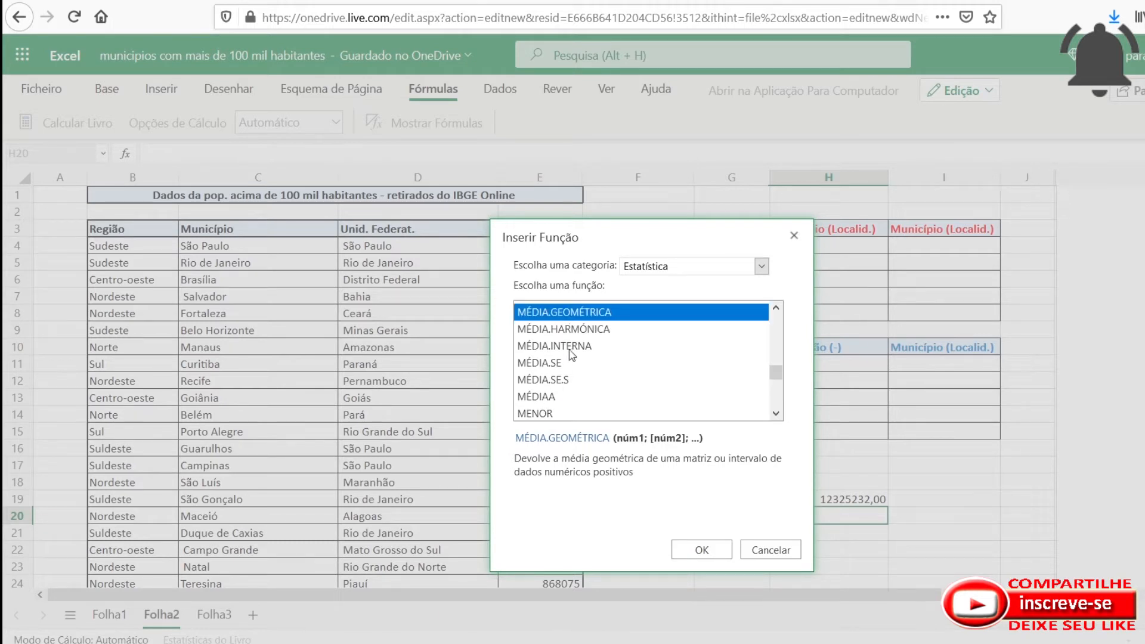
pyautogui.scroll(3, 572, 356)
pyautogui.scroll(1, 583, 374)
pyautogui.scroll(-1, 582, 374)
pyautogui.scroll(-7, 581, 374)
# Insert the MÍNIMO function in cell H20 with column E as its range to get the lowest population.
pyautogui.click(555, 334)
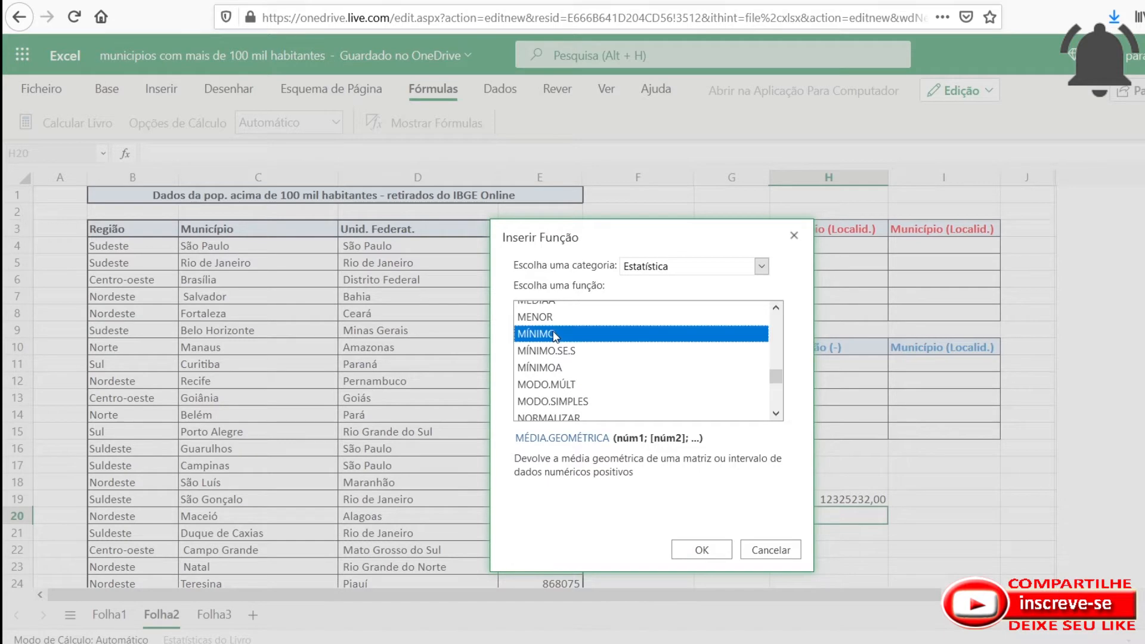
pyautogui.click(700, 549)
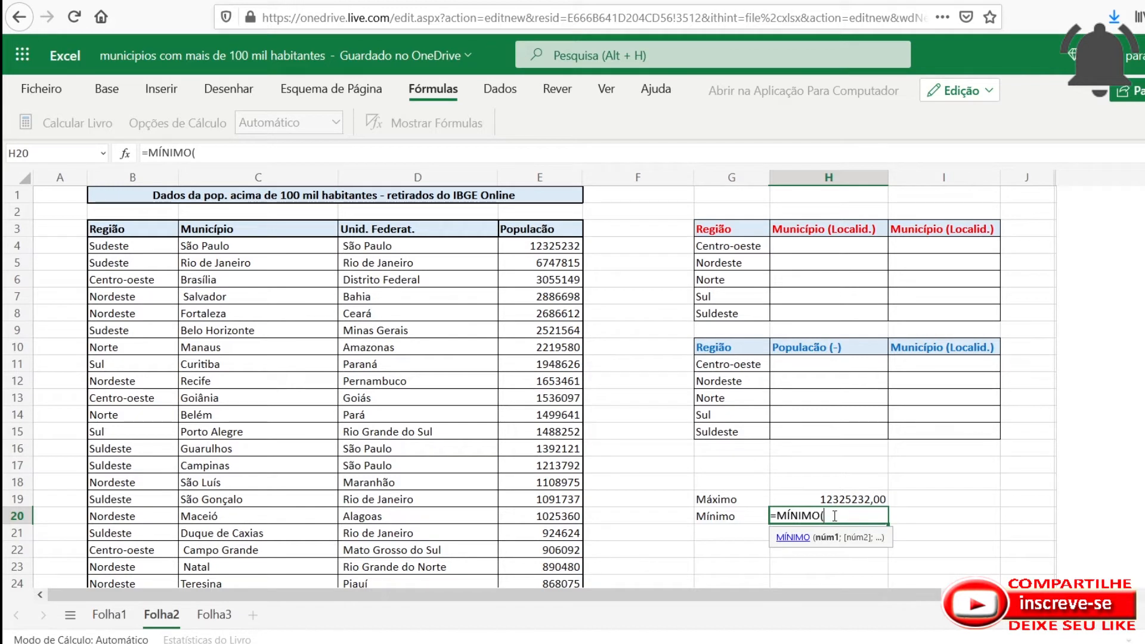
pyautogui.click(547, 179)
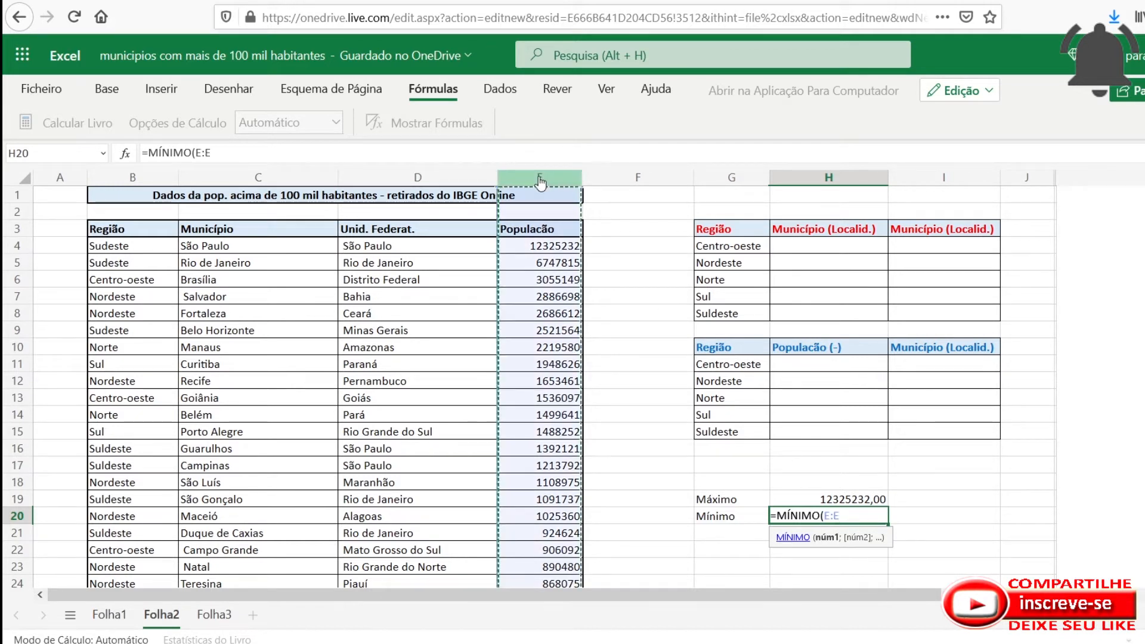
pyautogui.press('Return')
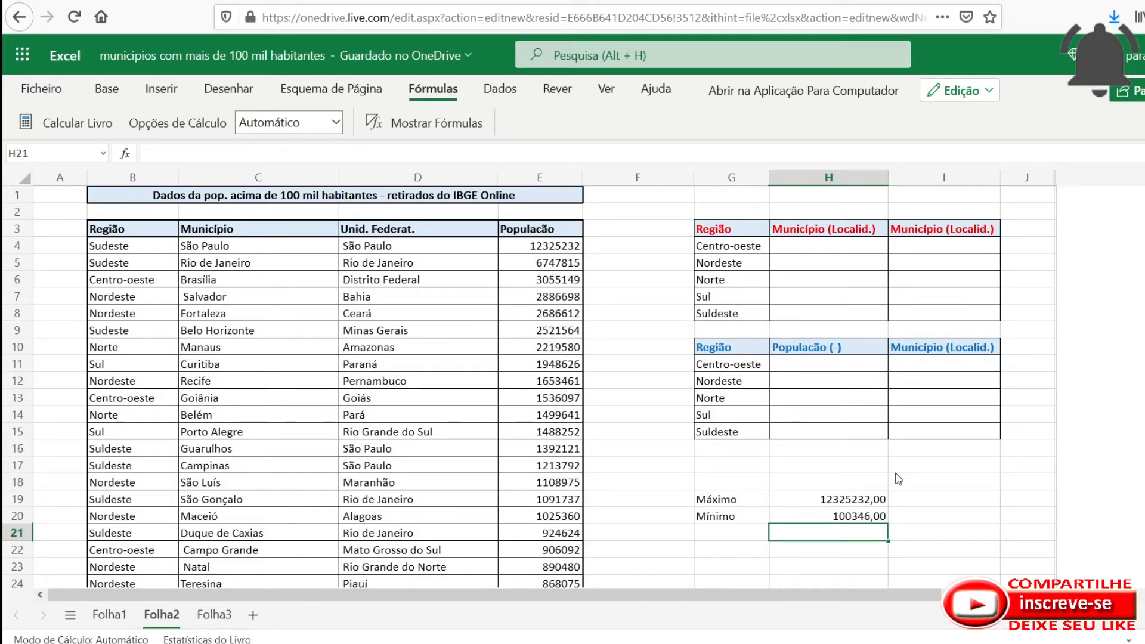
# Start a MÁXIMO.SE.S formula in cell H4 for Centro-oeste, using the population column E:E as the maximum range.
pyautogui.click(830, 250)
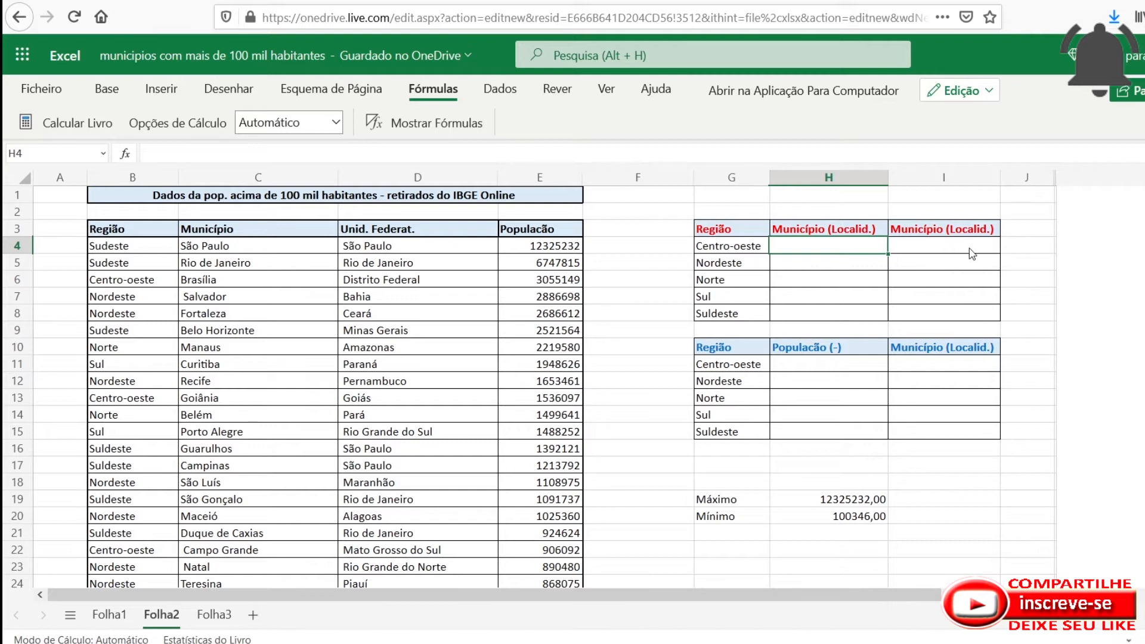
pyautogui.moveTo(847, 365); pyautogui.dragTo(933, 438)
pyautogui.click(821, 249)
pyautogui.write('=m')
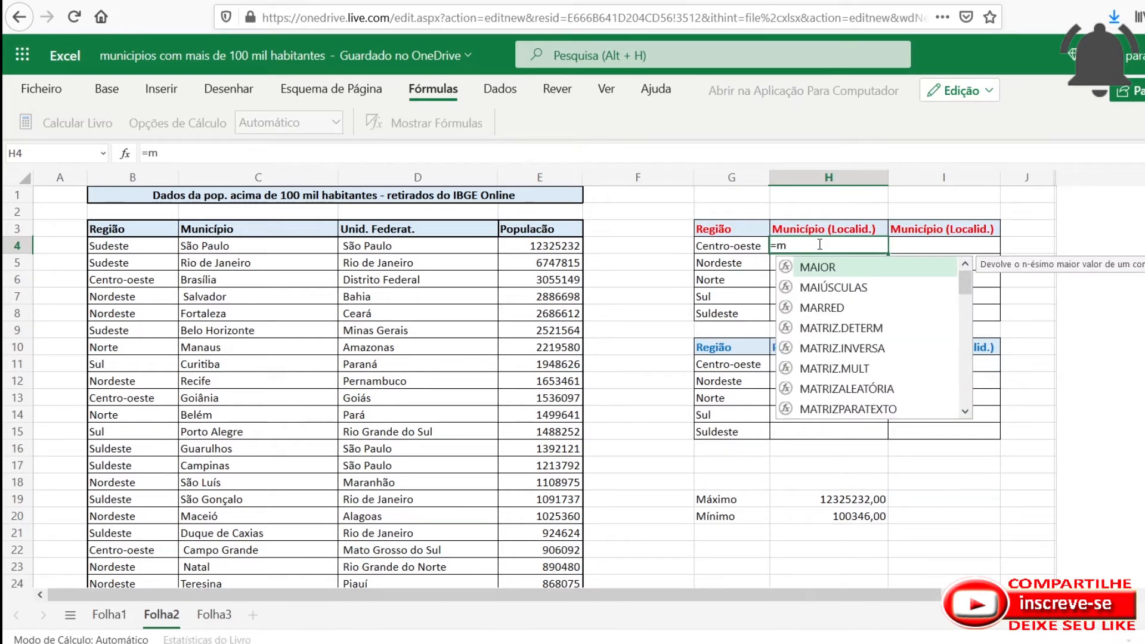
pyautogui.write('á')
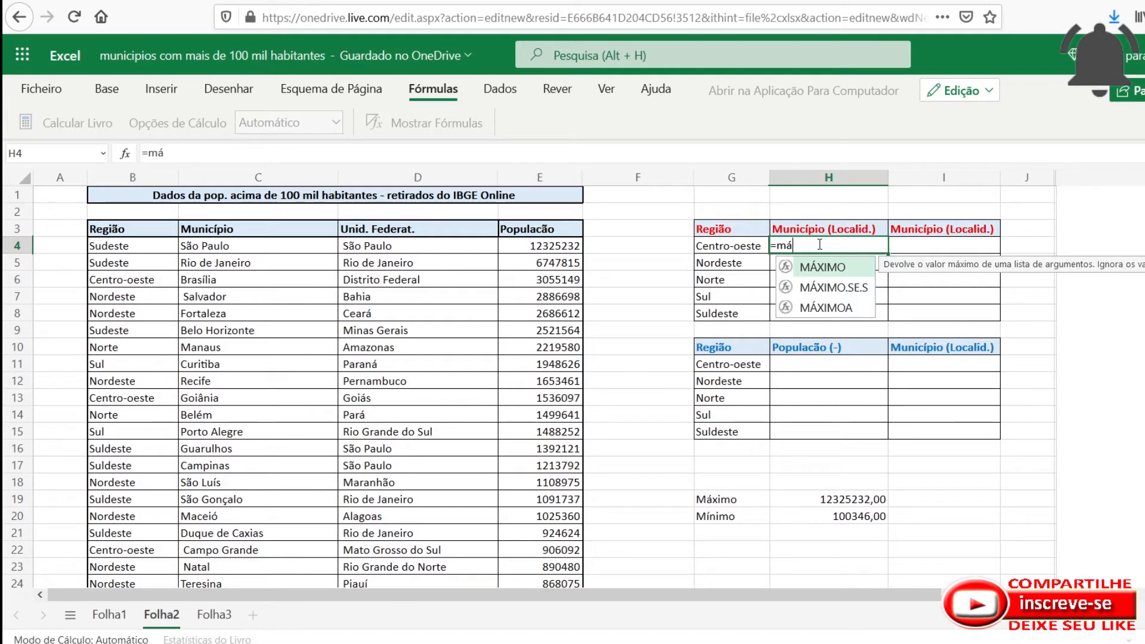
pyautogui.press('Down')
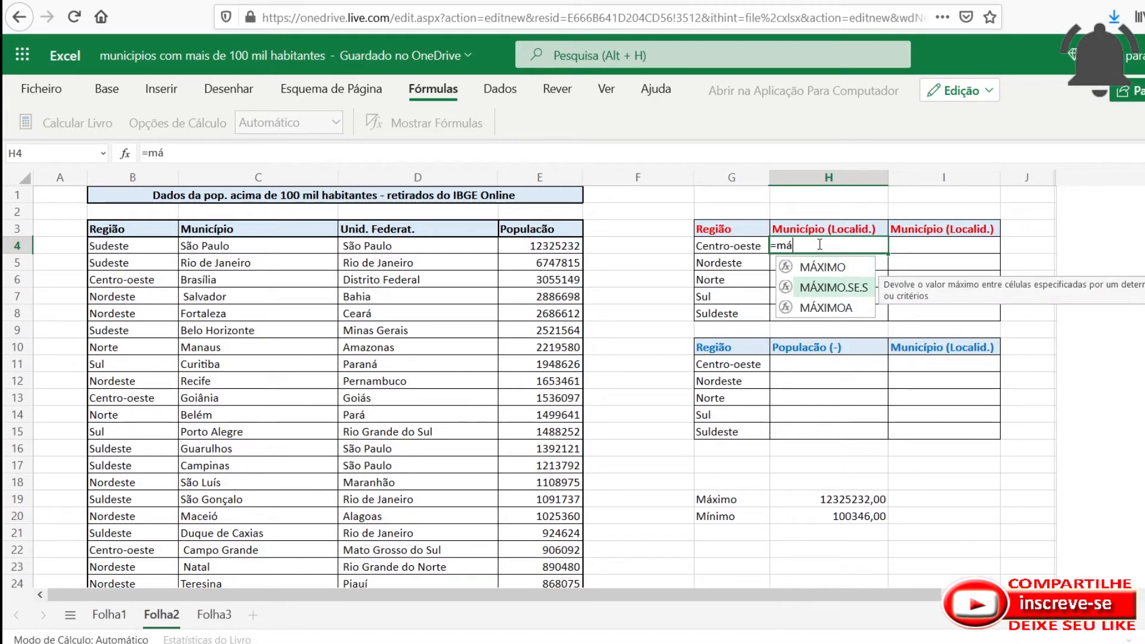
pyautogui.press('Tab')
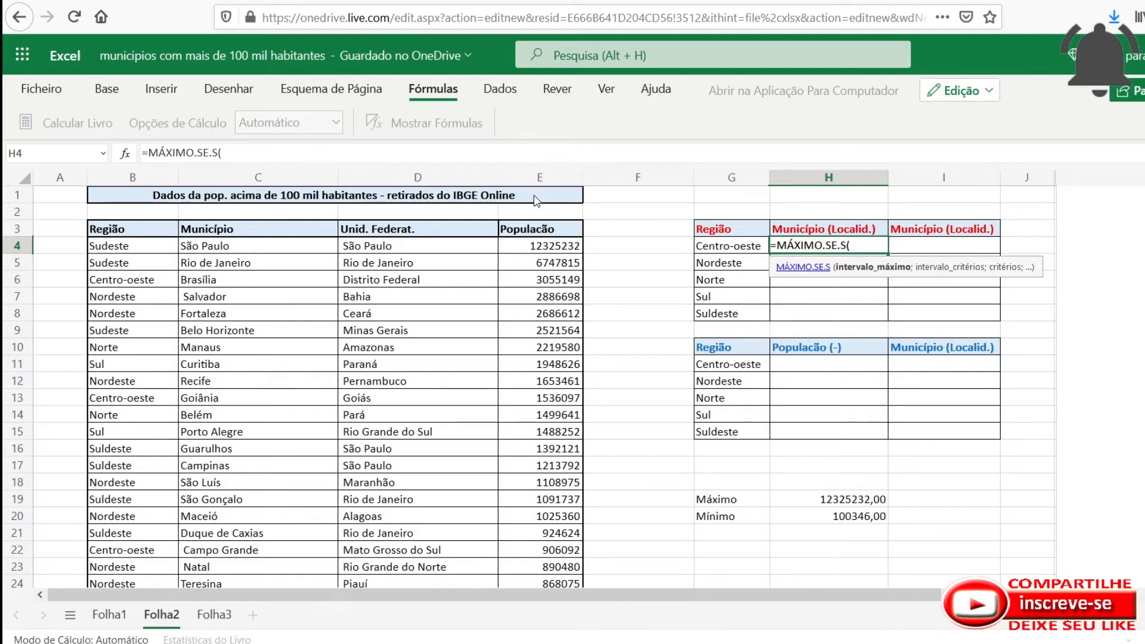
pyautogui.click(553, 179)
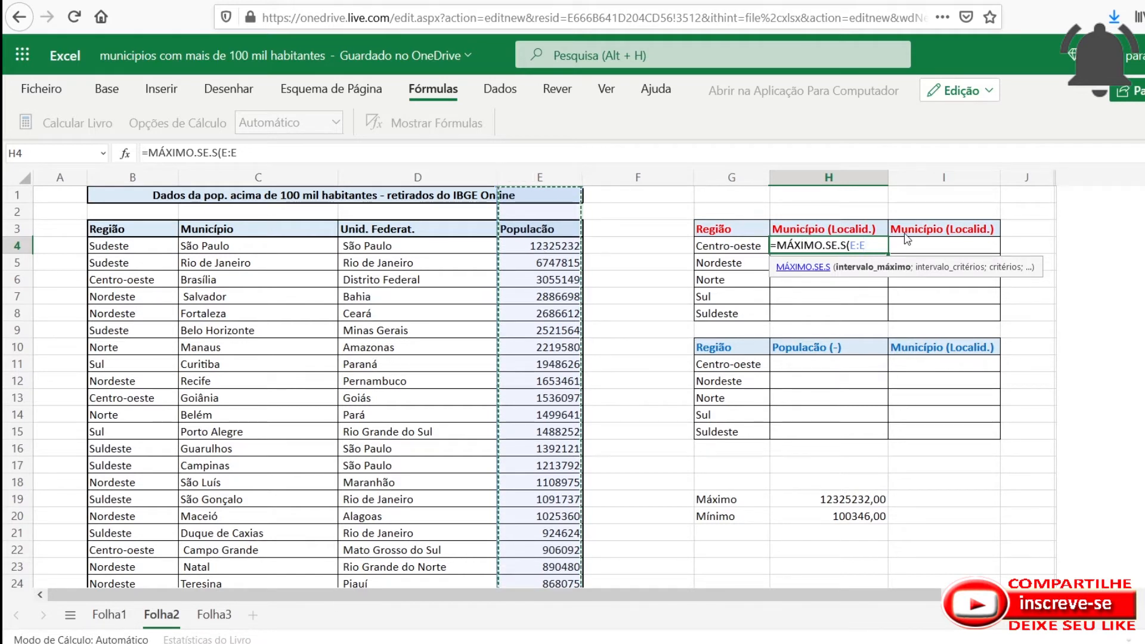
# Complete the H4 formula with the region column B:B as the criteria range and G4 as the criterion.
pyautogui.write(';')
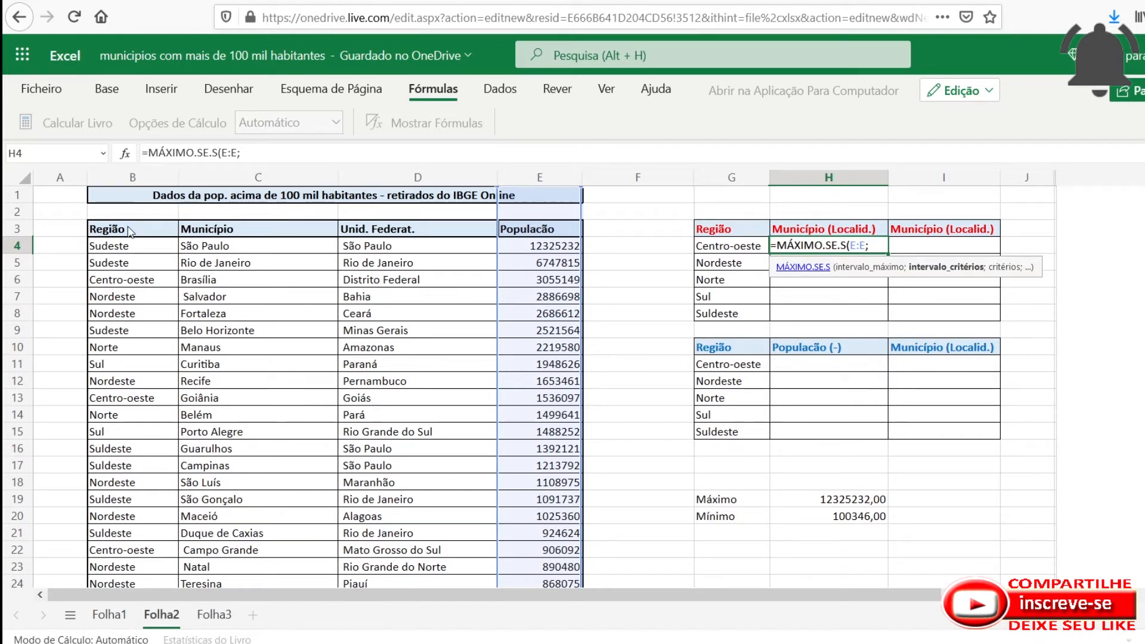
pyautogui.click(145, 182)
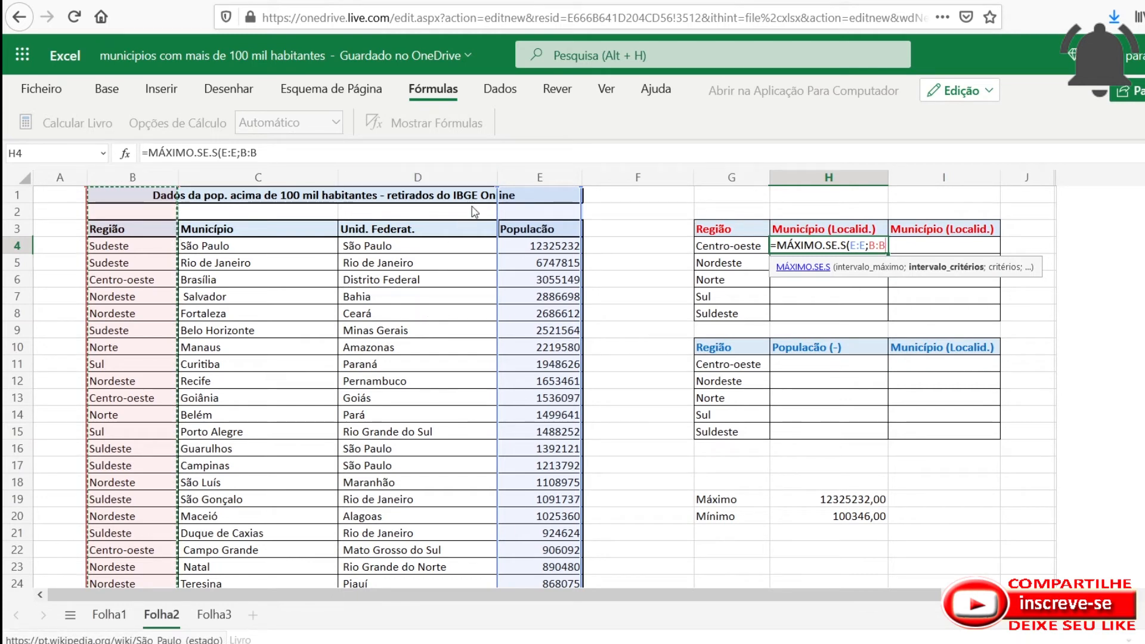
pyautogui.scroll(-1, 611, 441)
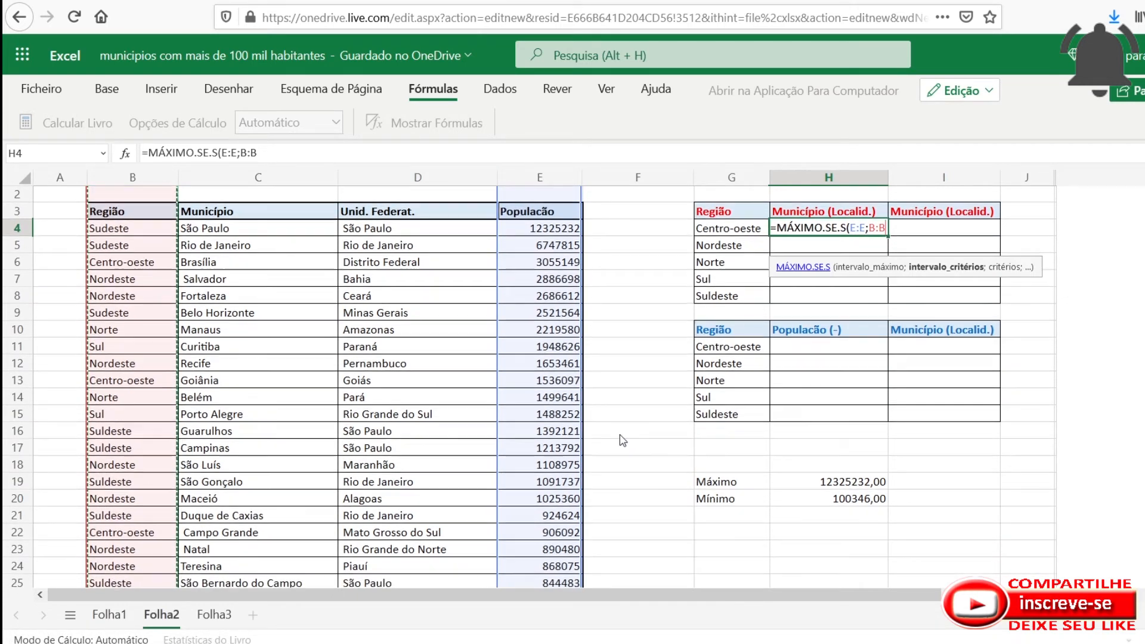
pyautogui.scroll(1, 589, 418)
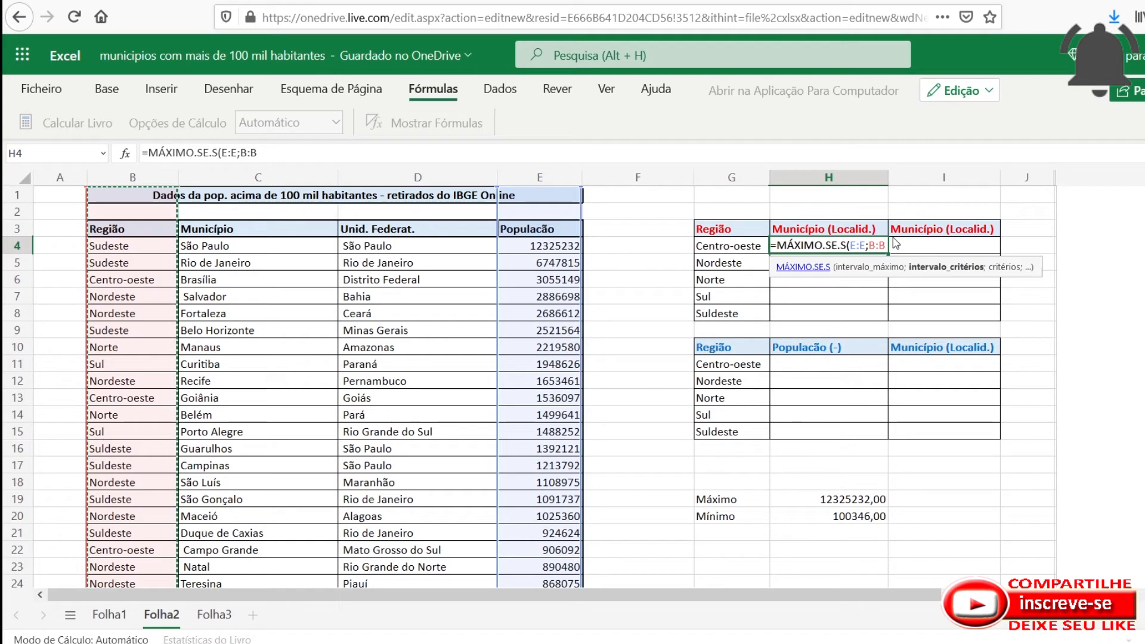
pyautogui.write(';')
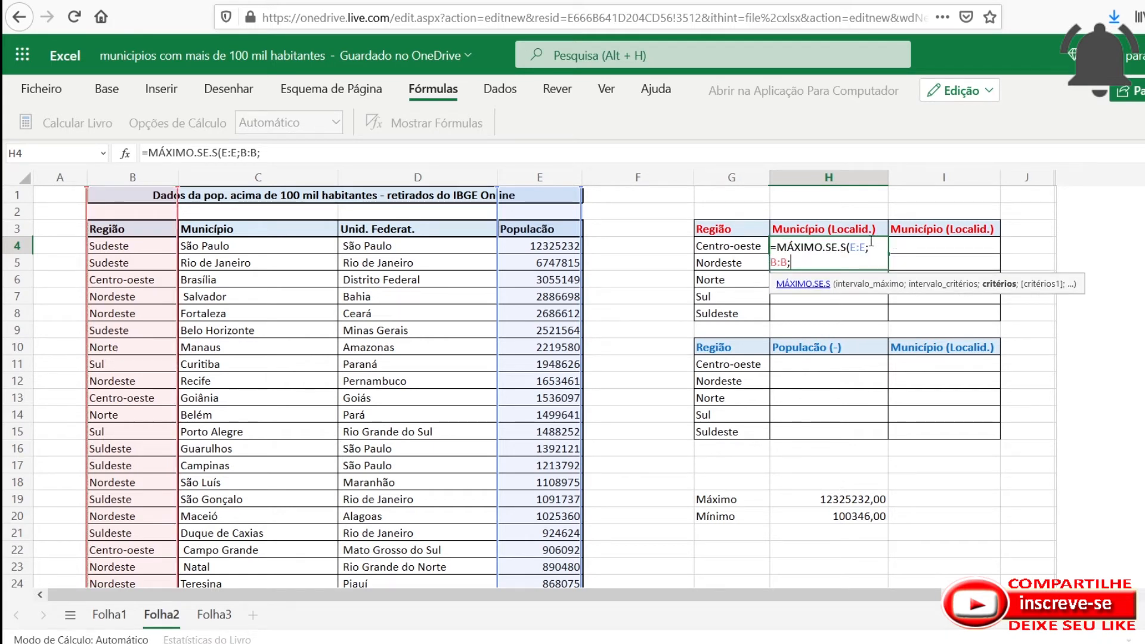
pyautogui.click(739, 250)
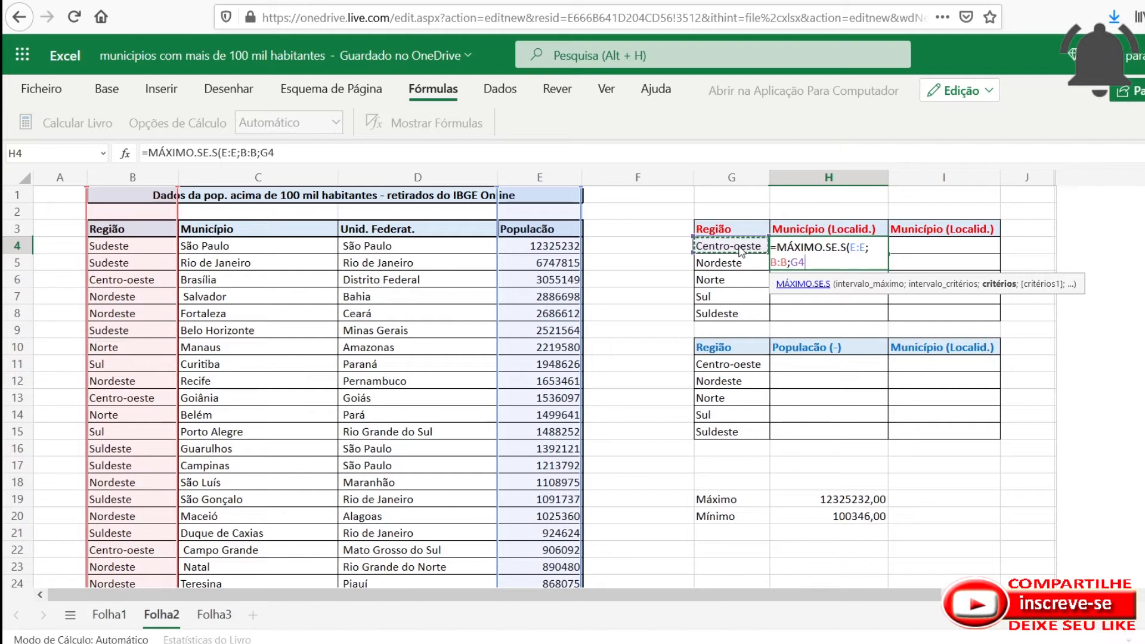
pyautogui.press('Return')
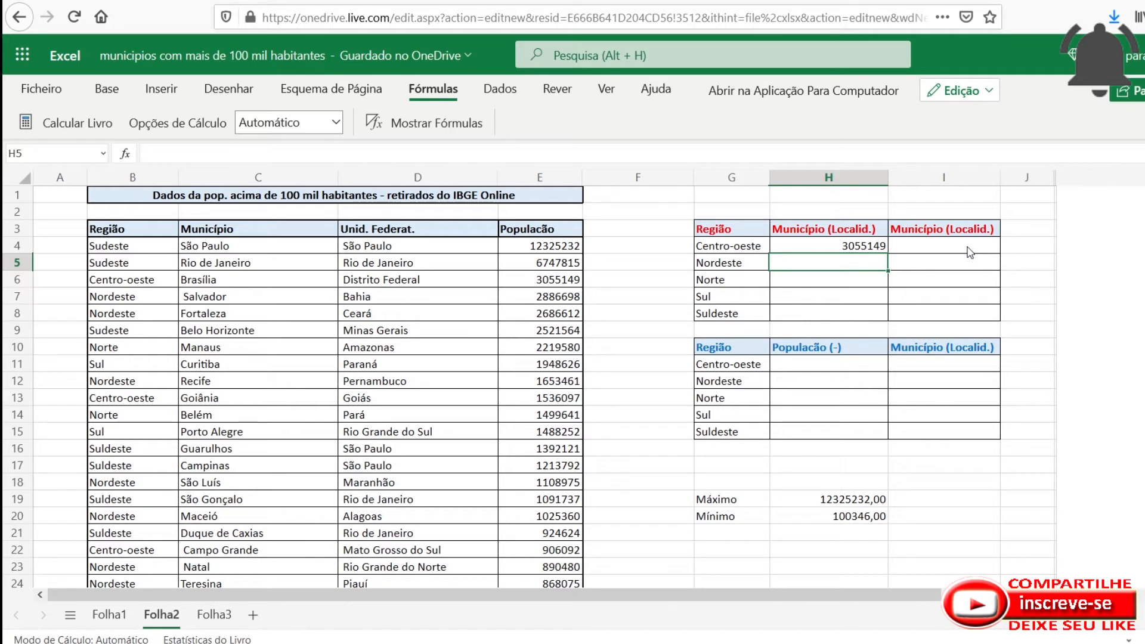
# Fill the MÁXIMO.SE.S formula from H4 down to H8 for the remaining regions.
pyautogui.click(877, 249)
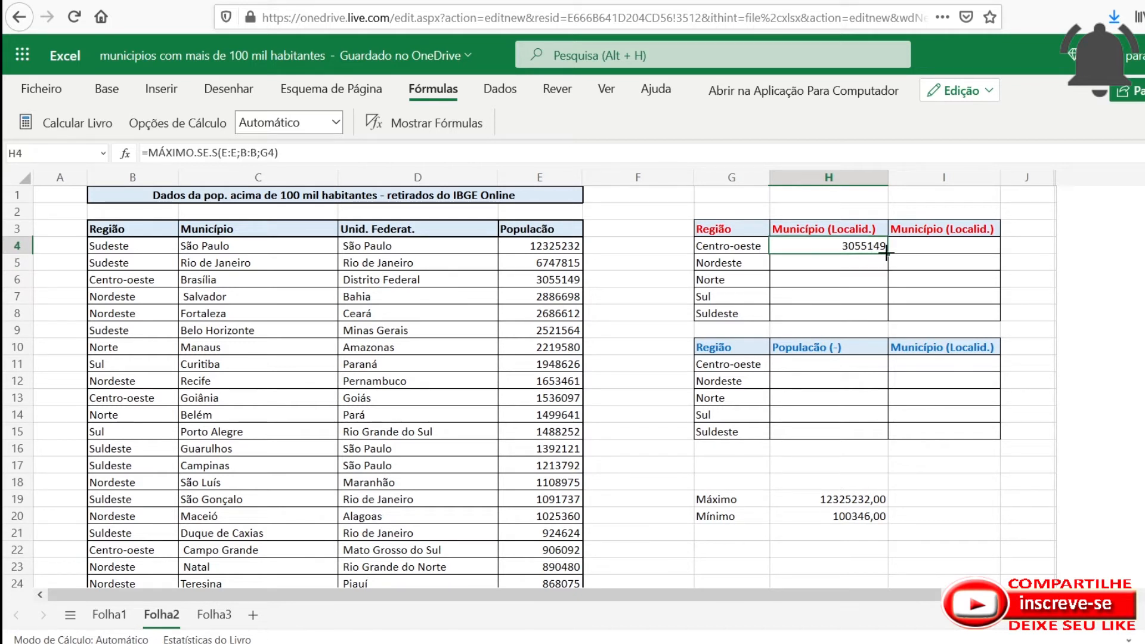
pyautogui.moveTo(887, 255); pyautogui.dragTo(886, 317)
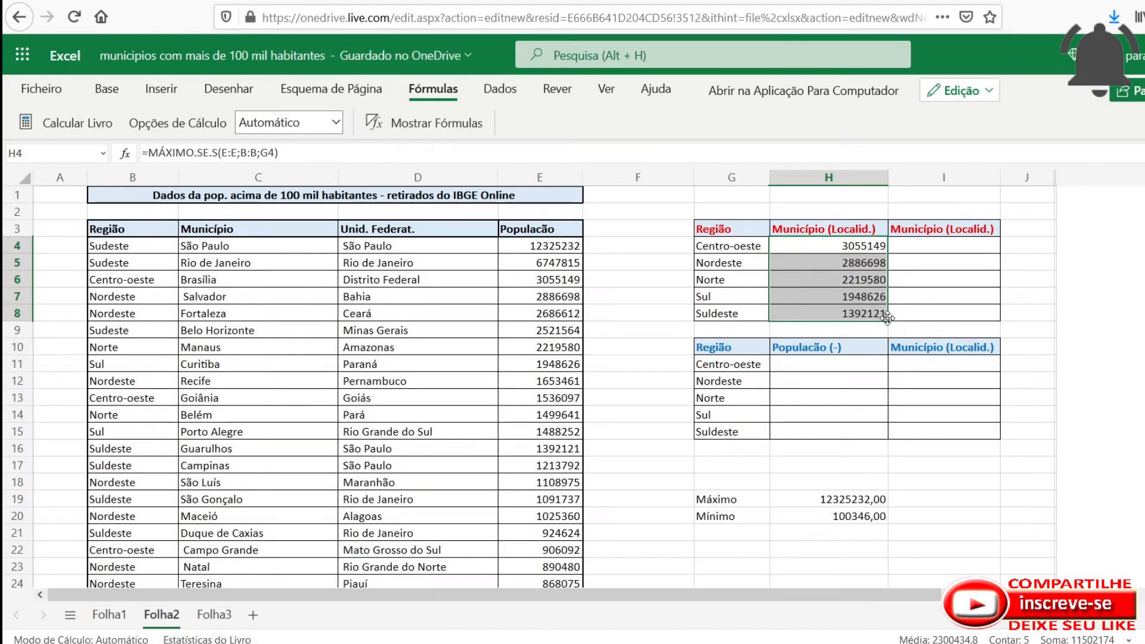
# Compare the MÁXIMO.SE.S formulas in H4 and H5, examining how the criterion reference adjusts for each region row.
pyautogui.doubleClick(873, 250)
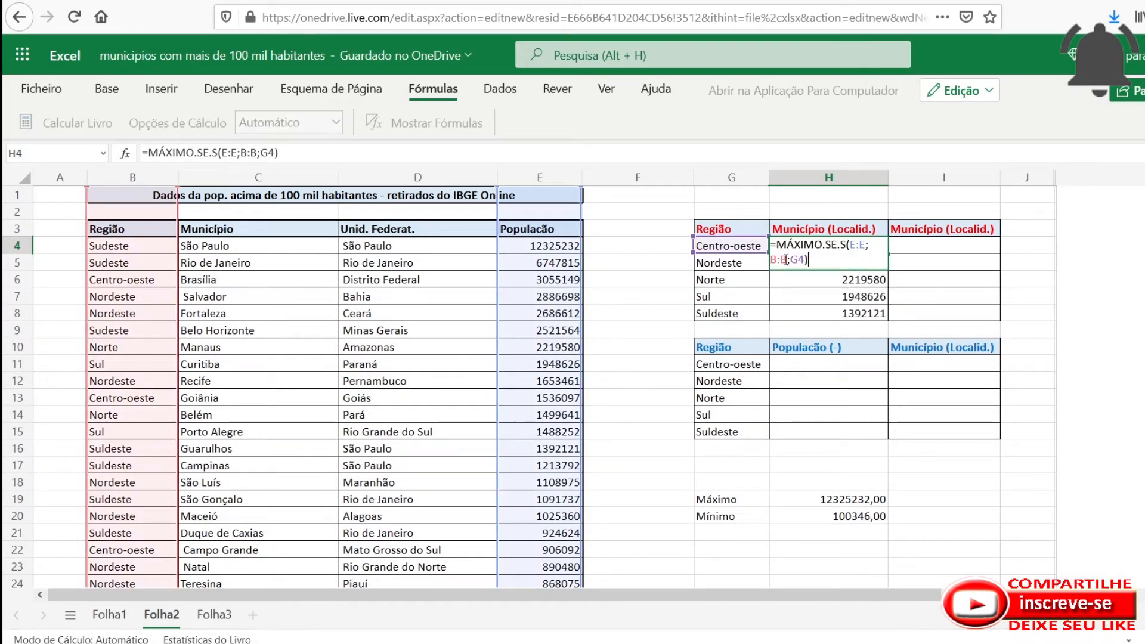
pyautogui.click(798, 260)
pyautogui.moveTo(798, 260); pyautogui.dragTo(805, 260)
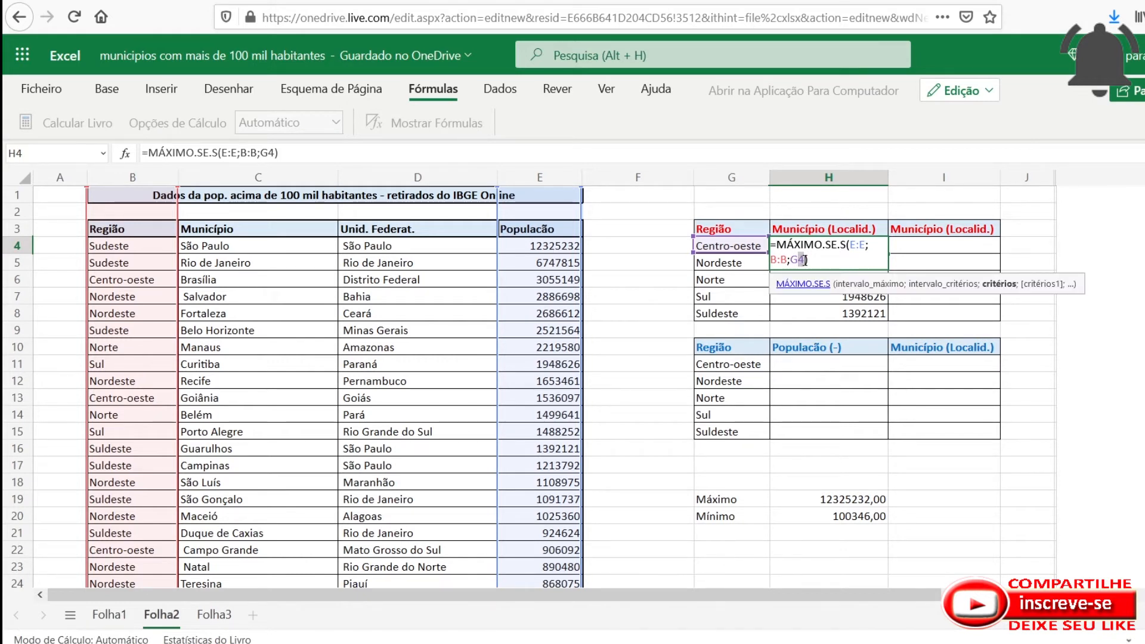
pyautogui.press('Return')
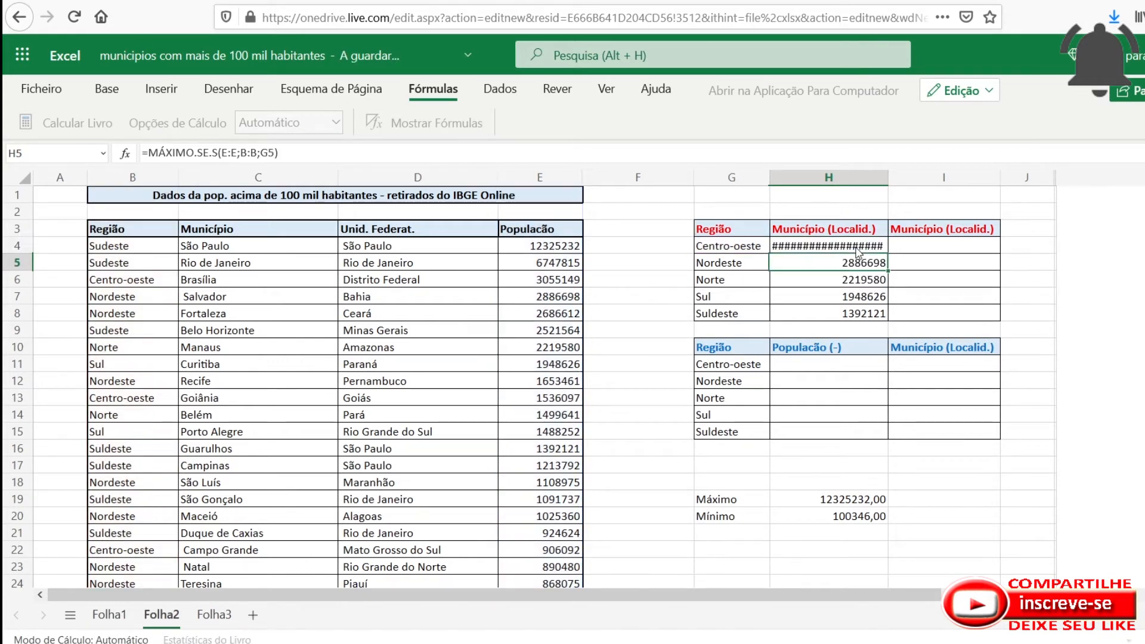
pyautogui.doubleClick(849, 269)
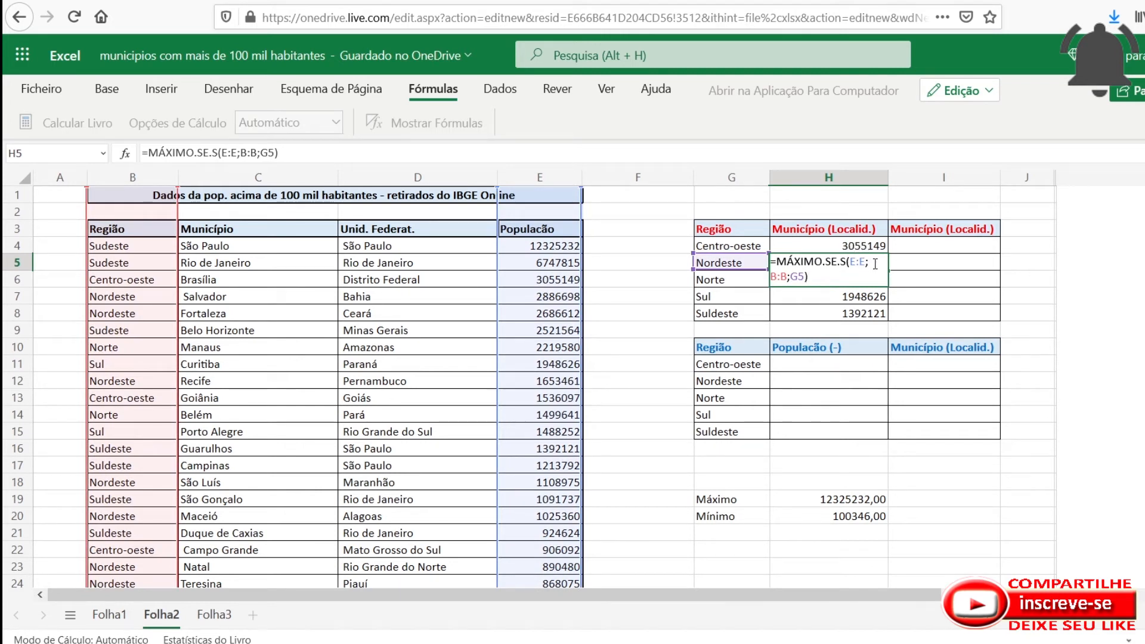
pyautogui.press('Return')
pyautogui.click(871, 251)
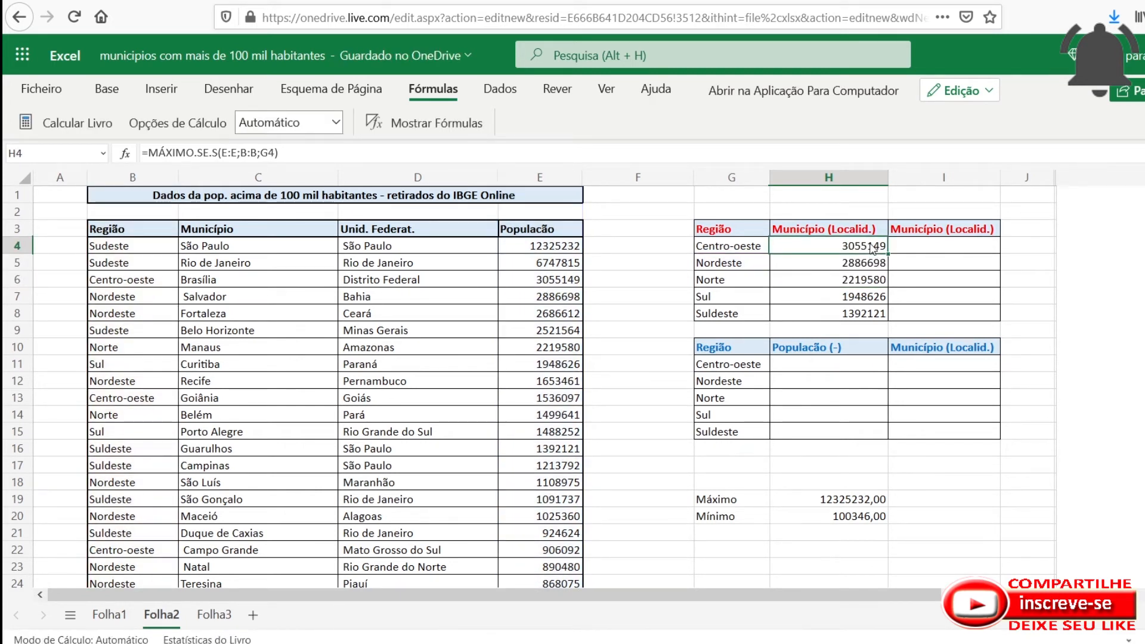
pyautogui.doubleClick(872, 250)
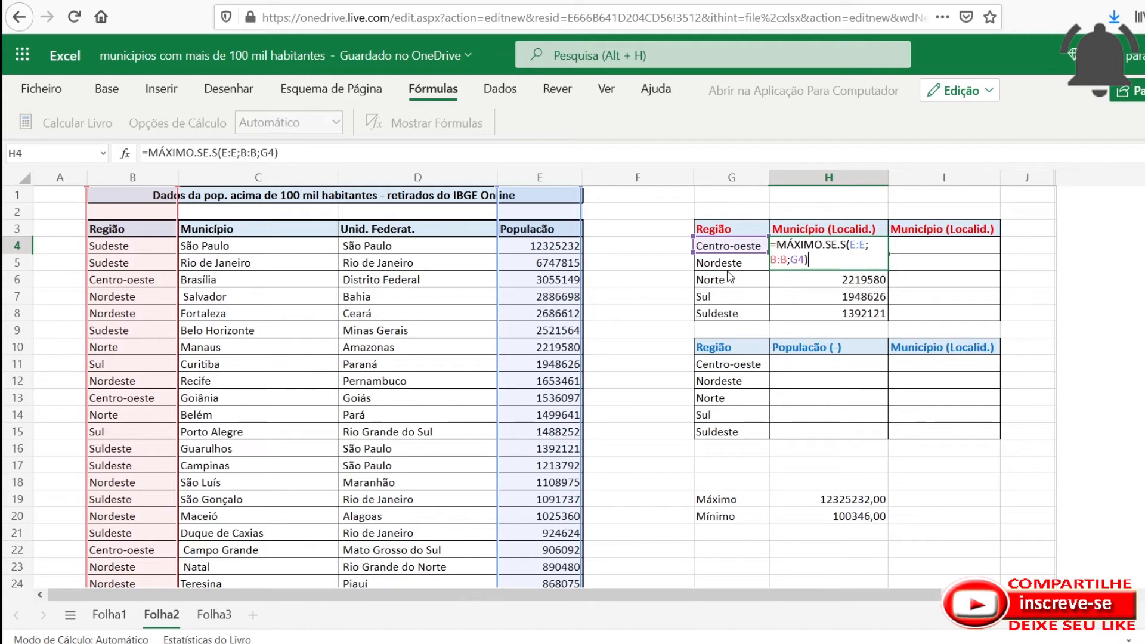
pyautogui.click(800, 260)
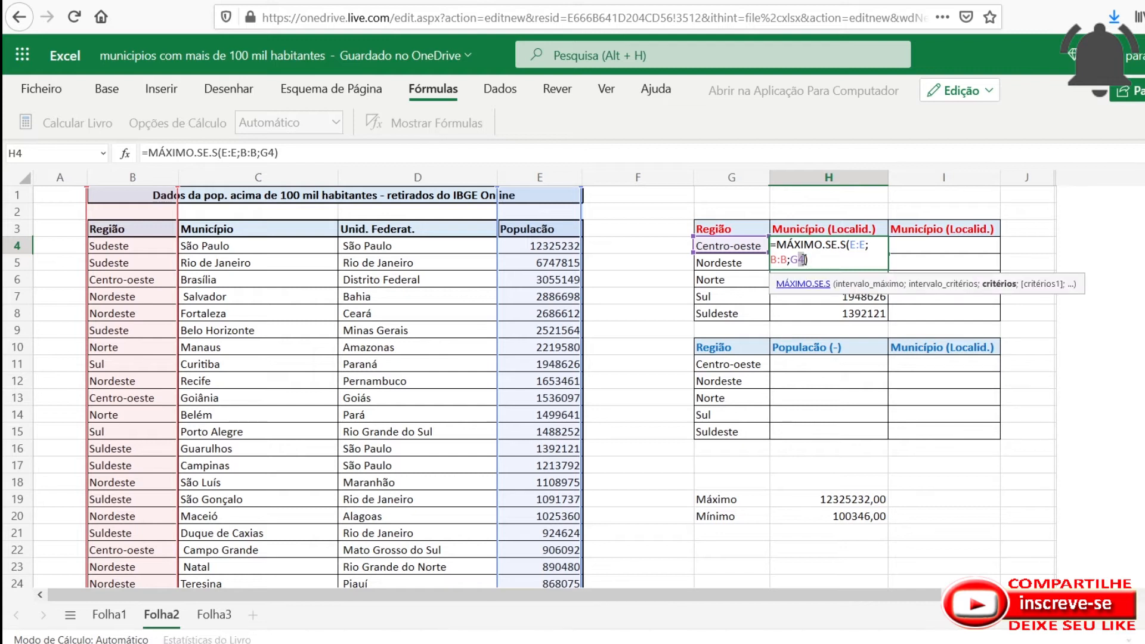
pyautogui.press('Return')
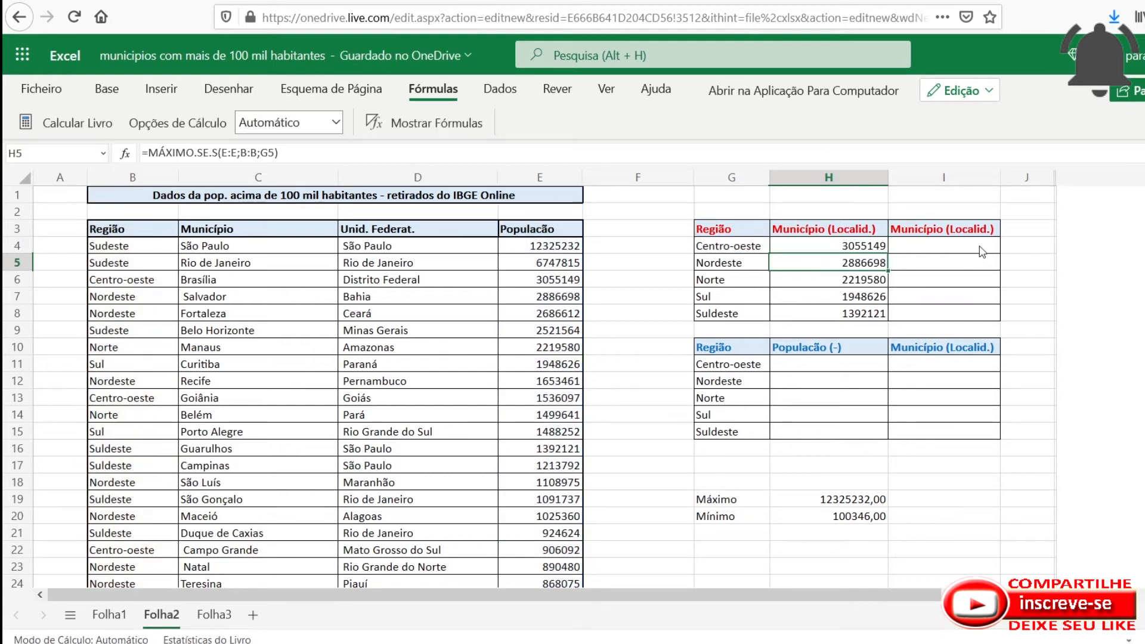
# Copy the text of the MÁXIMO.SE.S formula in H4 into H11, the Centro-oeste cell of the minimum population table.
pyautogui.click(857, 373)
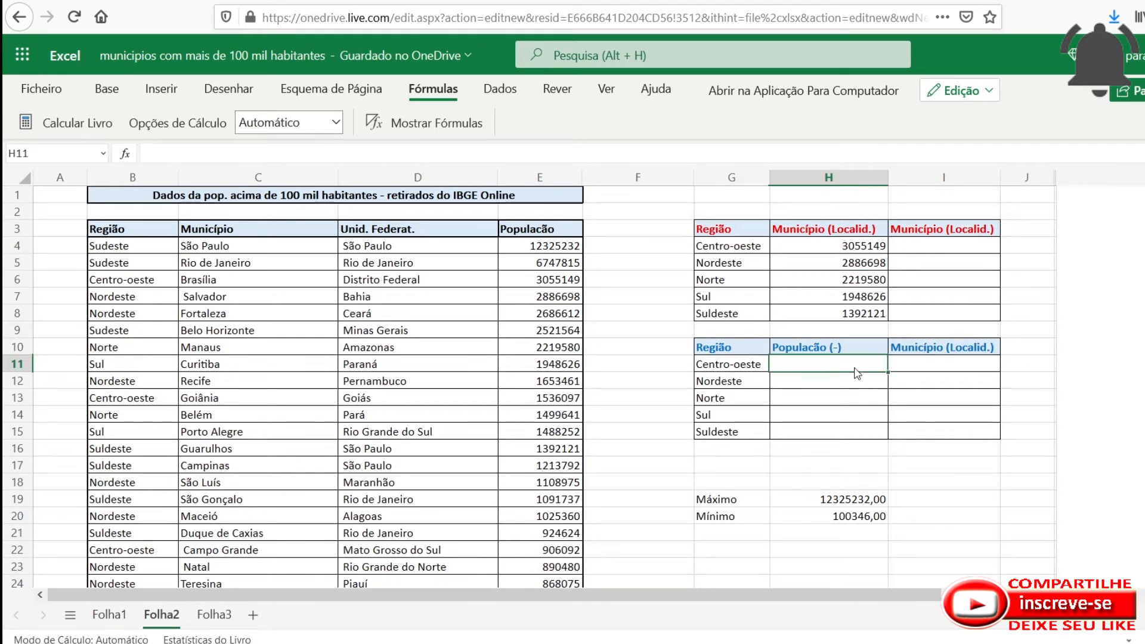
pyautogui.doubleClick(853, 245)
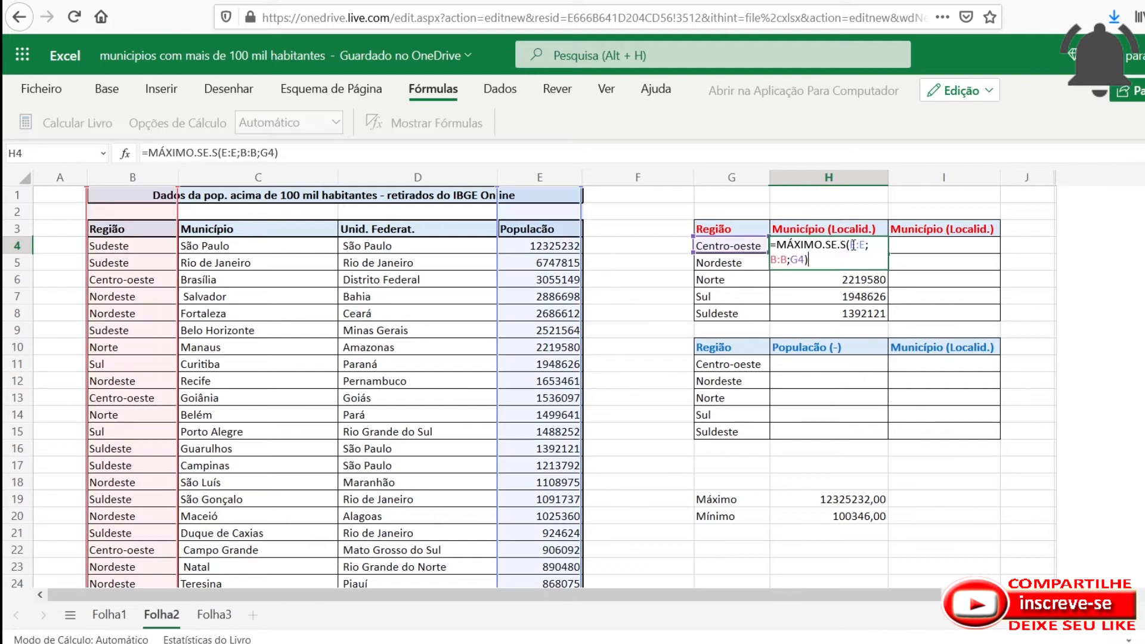
pyautogui.moveTo(810, 259); pyautogui.dragTo(767, 241)
pyautogui.hotkey('ctrl', 'c')
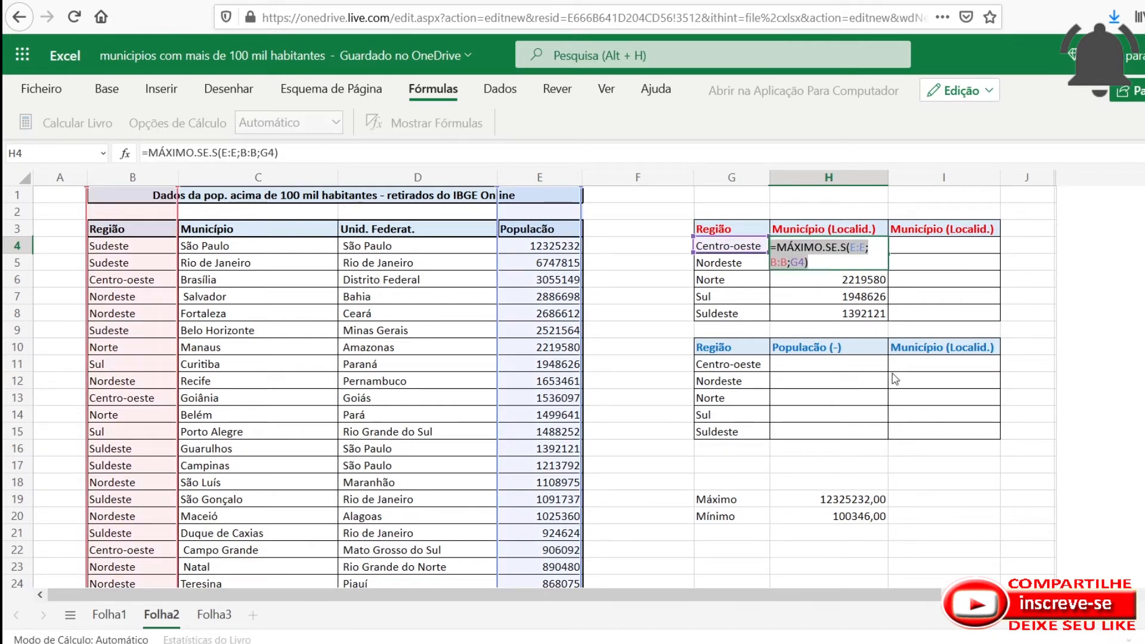
pyautogui.click(814, 367)
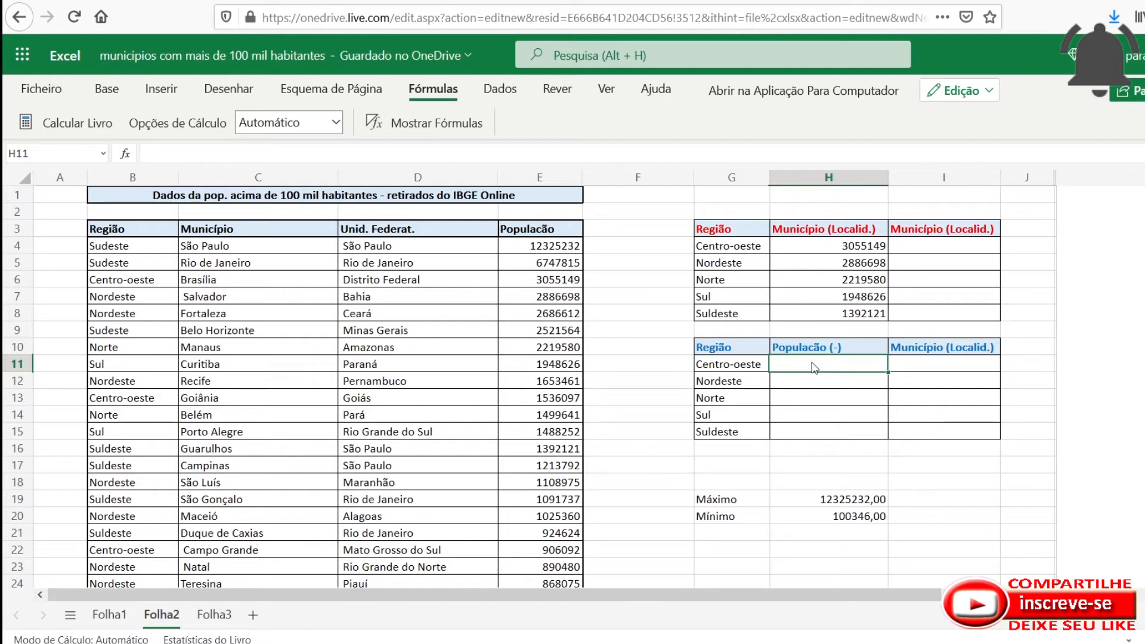
pyautogui.hotkey('ctrl', 'v')
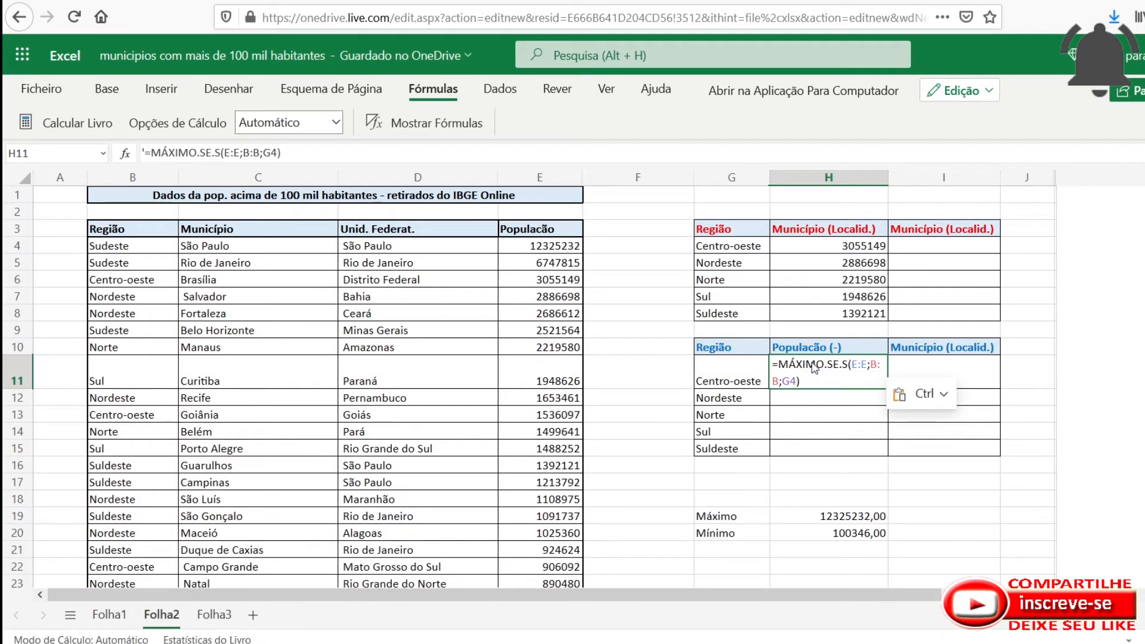
# Remove the leading apostrophe from the H11 formula and replace the function name MÁXIMO with MÍNIMO, giving MÍNIMO.SE.S.
pyautogui.tripleClick(823, 365)
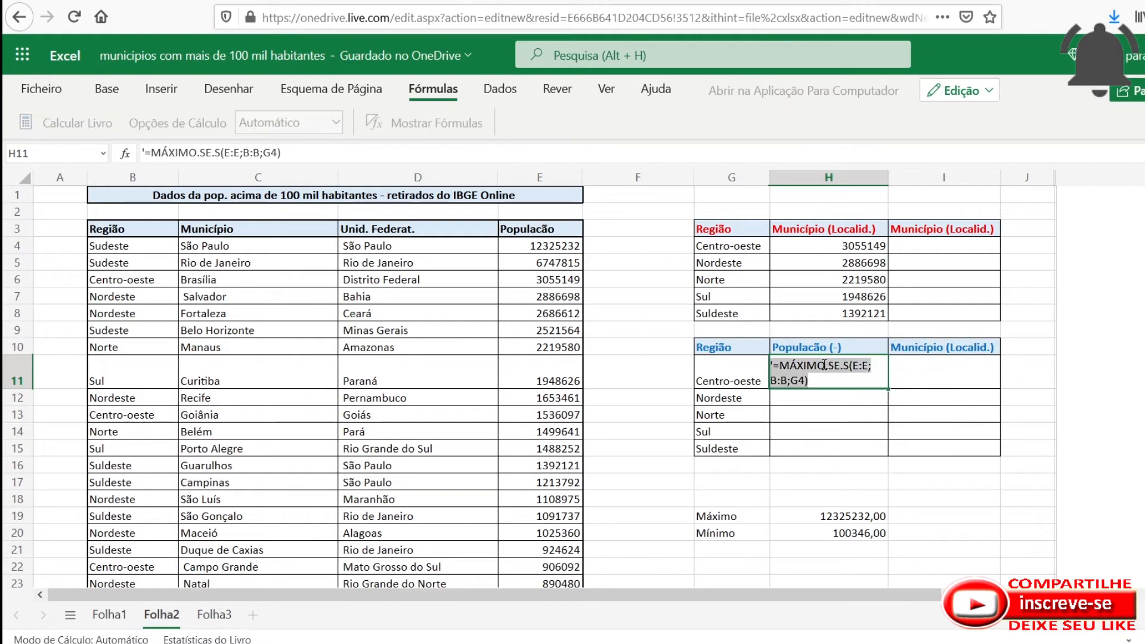
pyautogui.click(823, 365)
pyautogui.click(773, 364)
pyautogui.press('BackSpace')
pyautogui.moveTo(822, 365); pyautogui.dragTo(789, 368)
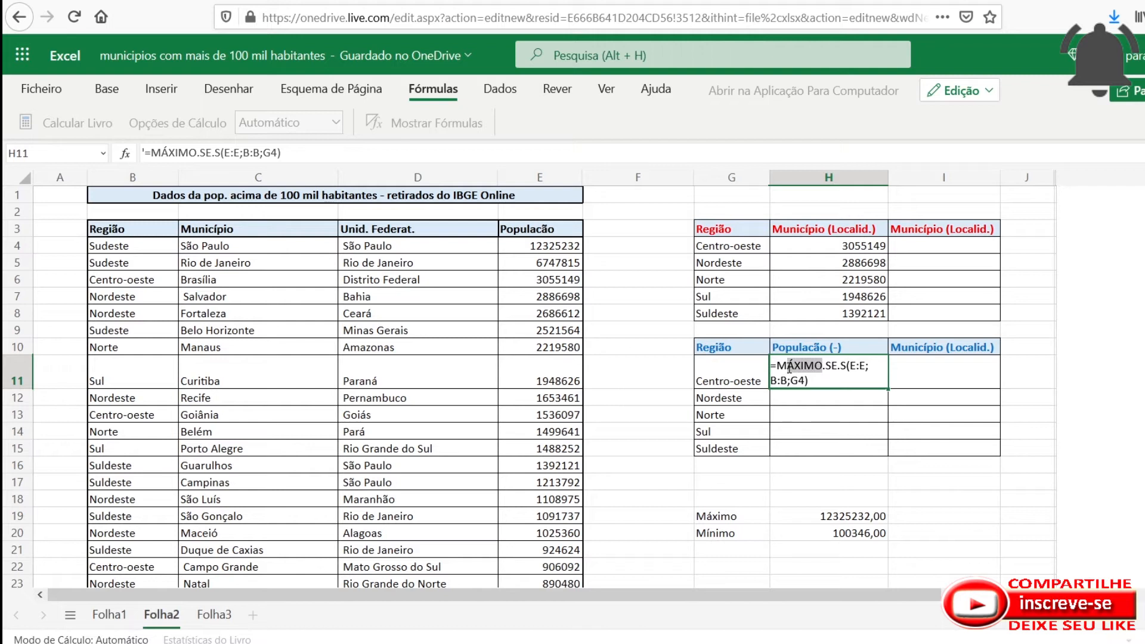
pyautogui.write('ÍNI')
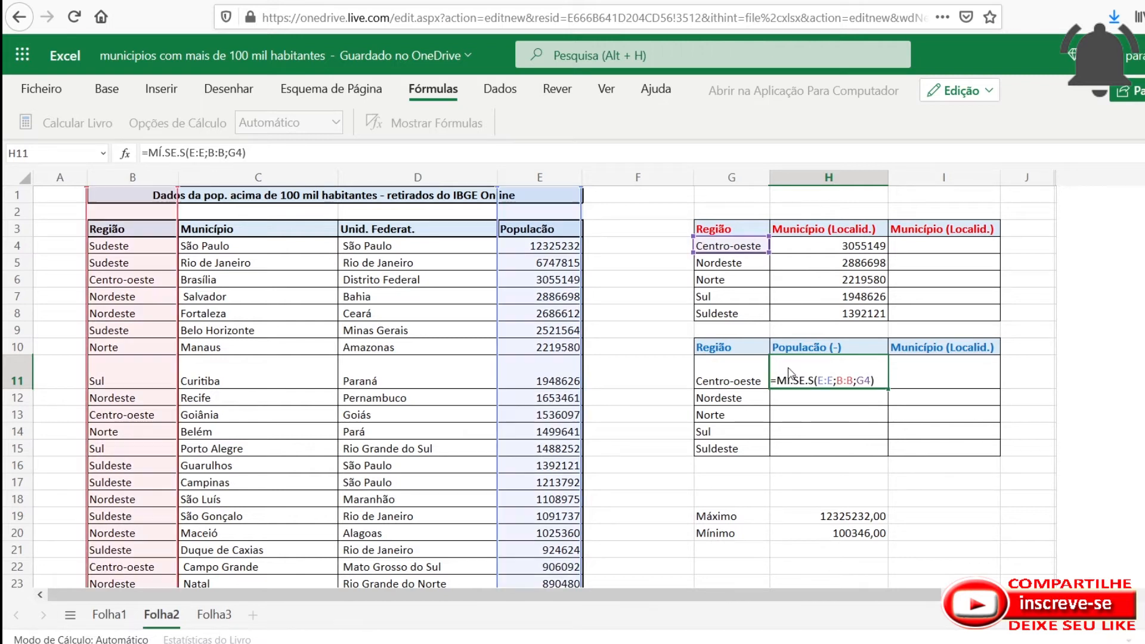
pyautogui.write('MO')
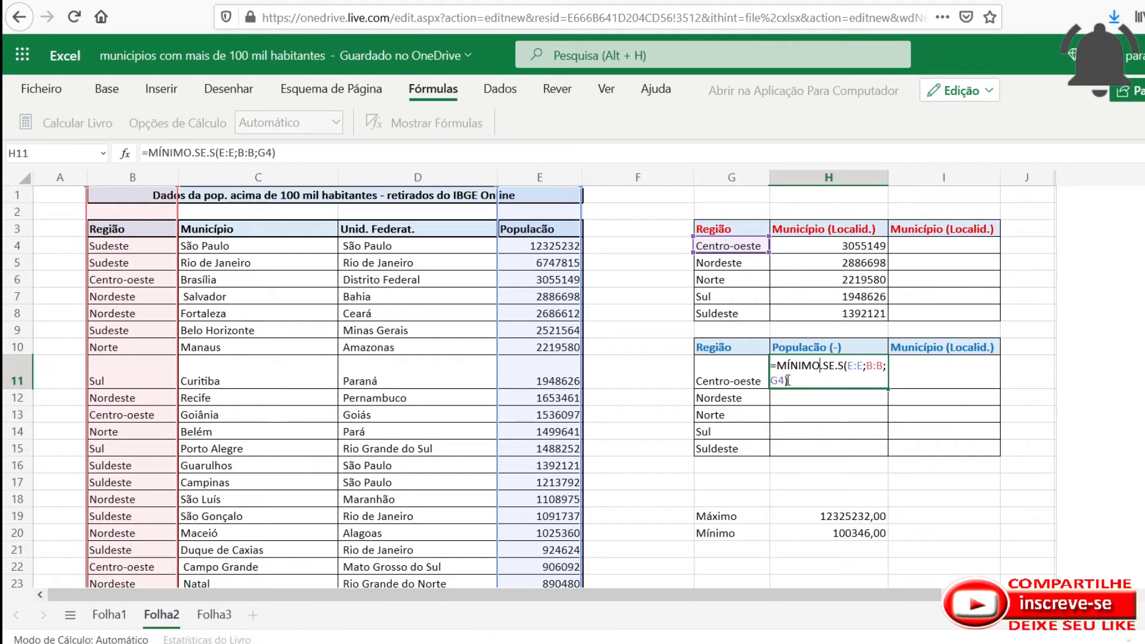
# Set the criterion reference in the H11 formula to G11 and enter the formula.
pyautogui.click(780, 380)
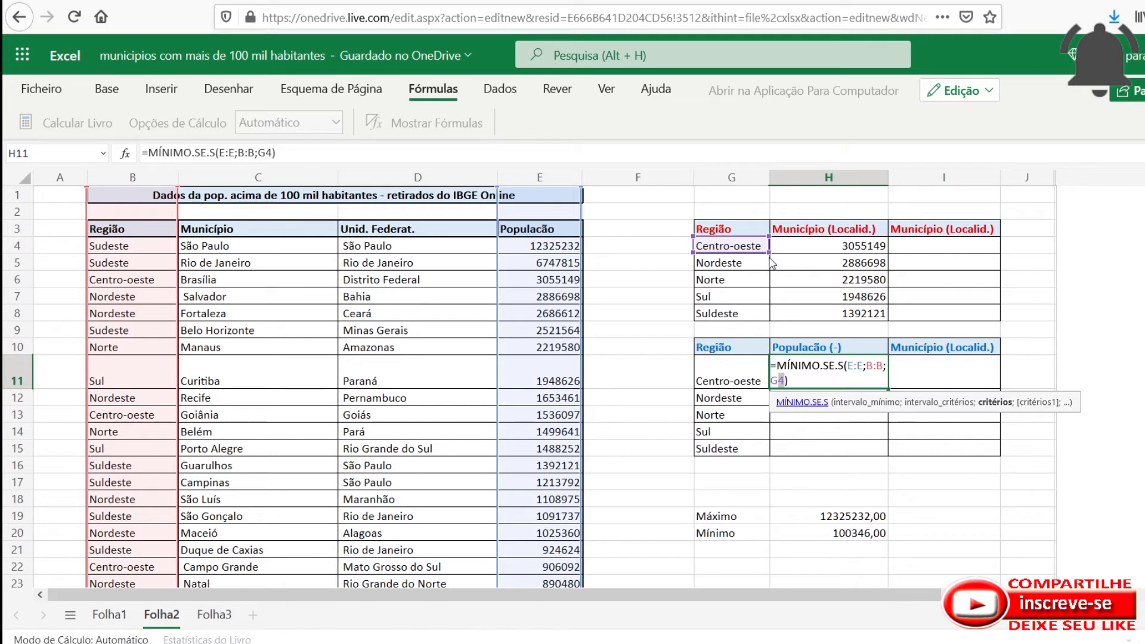
pyautogui.write('11')
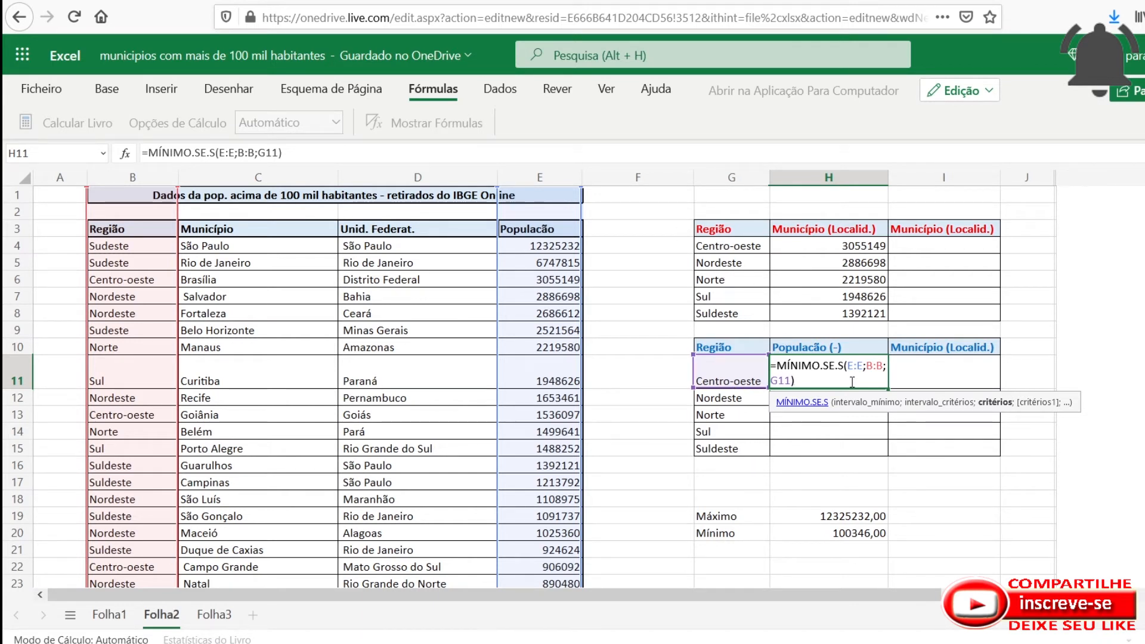
pyautogui.press('Return')
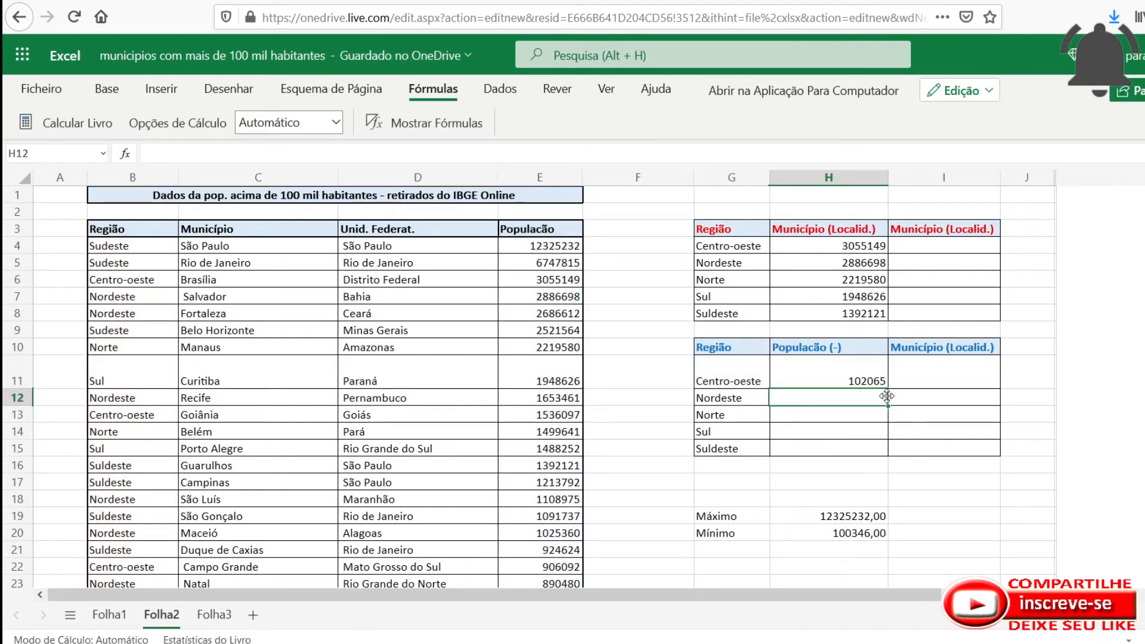
# Autofit the height of row 11.
pyautogui.click(846, 381)
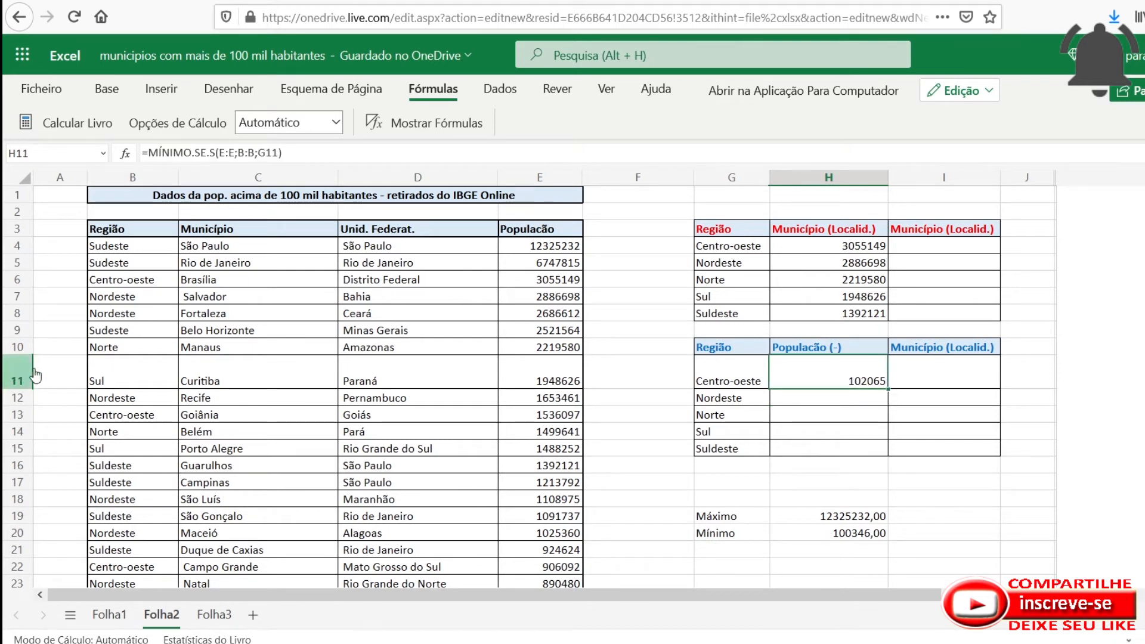
pyautogui.click(23, 388)
pyautogui.doubleClick(21, 388)
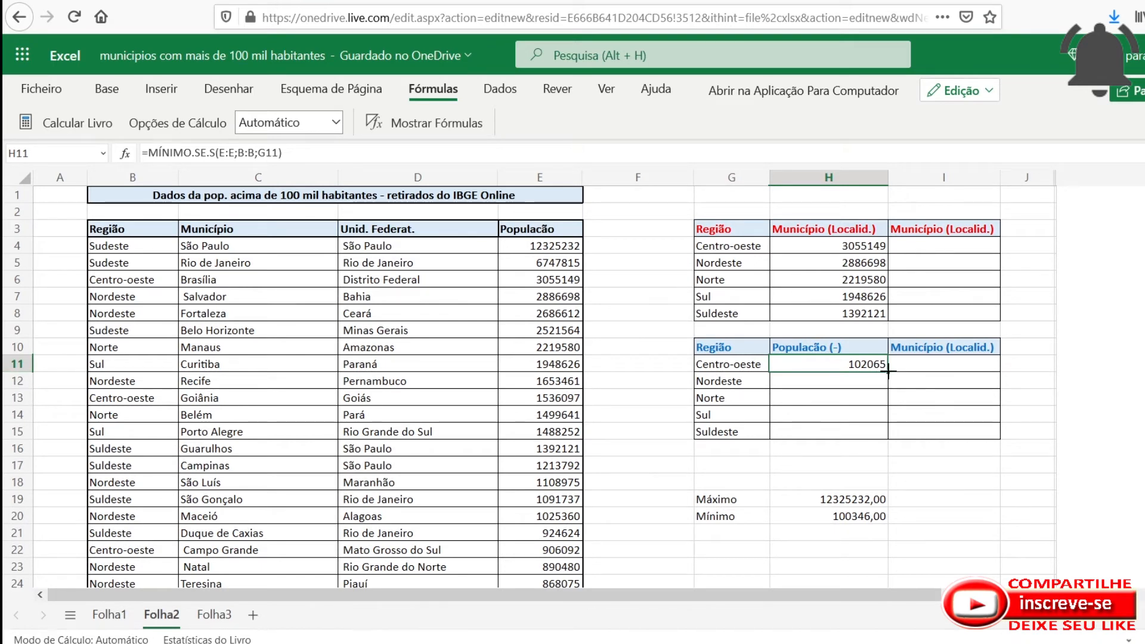
# Fill the MÍNIMO.SE.S formula from H11 down to H15 for the remaining regions and check the formula in H11.
pyautogui.moveTo(888, 371); pyautogui.dragTo(884, 433)
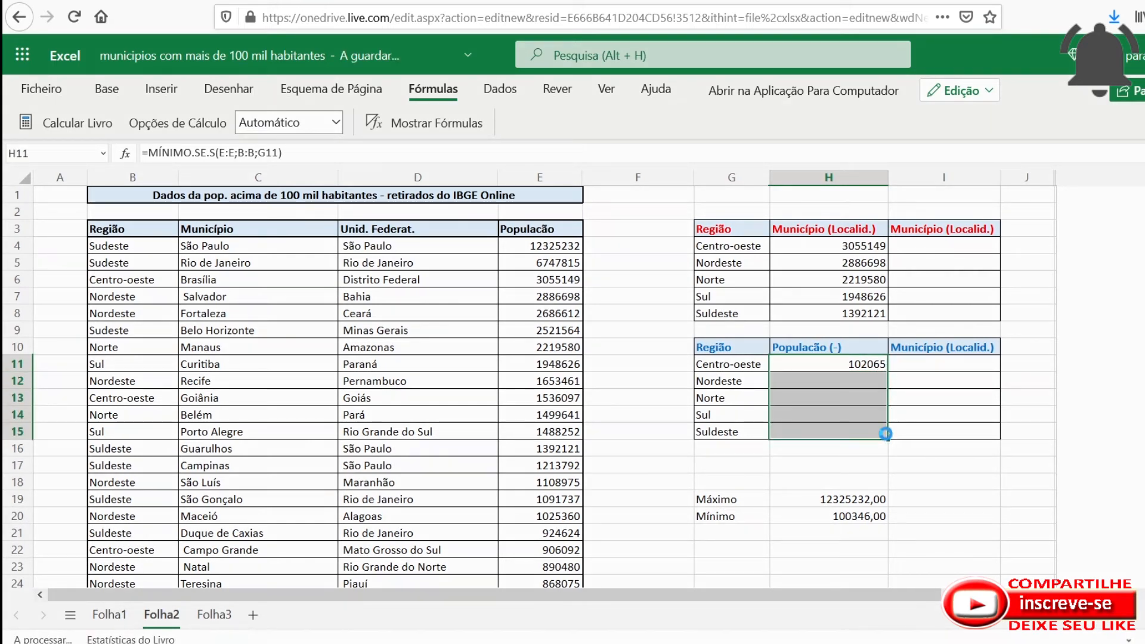
pyautogui.doubleClick(866, 367)
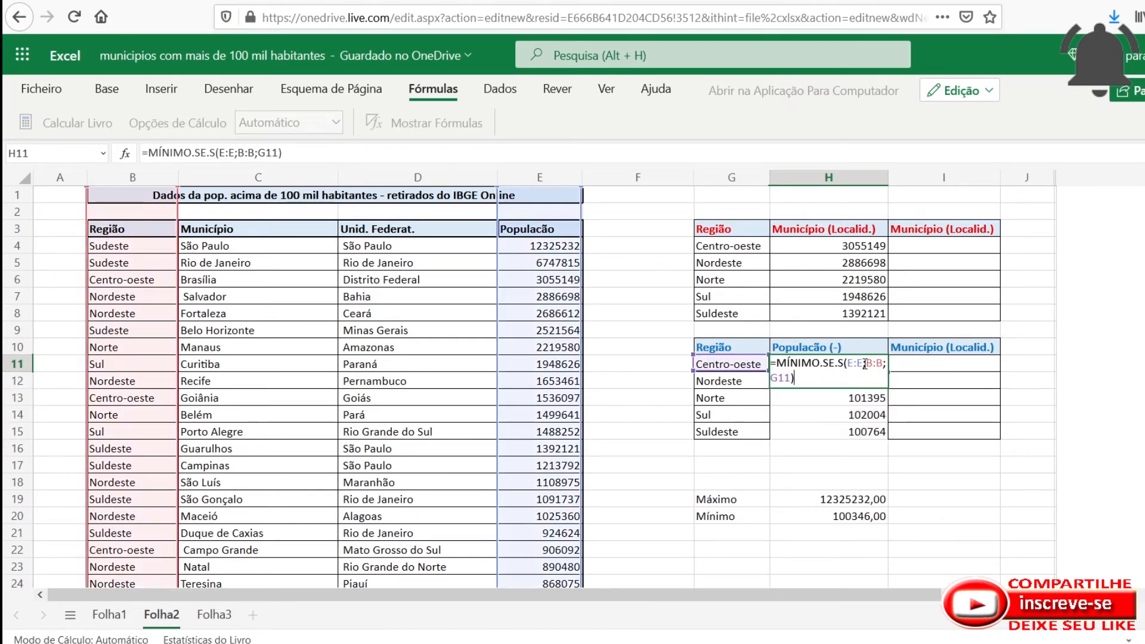
pyautogui.hotkey('ctrl', 'Return')
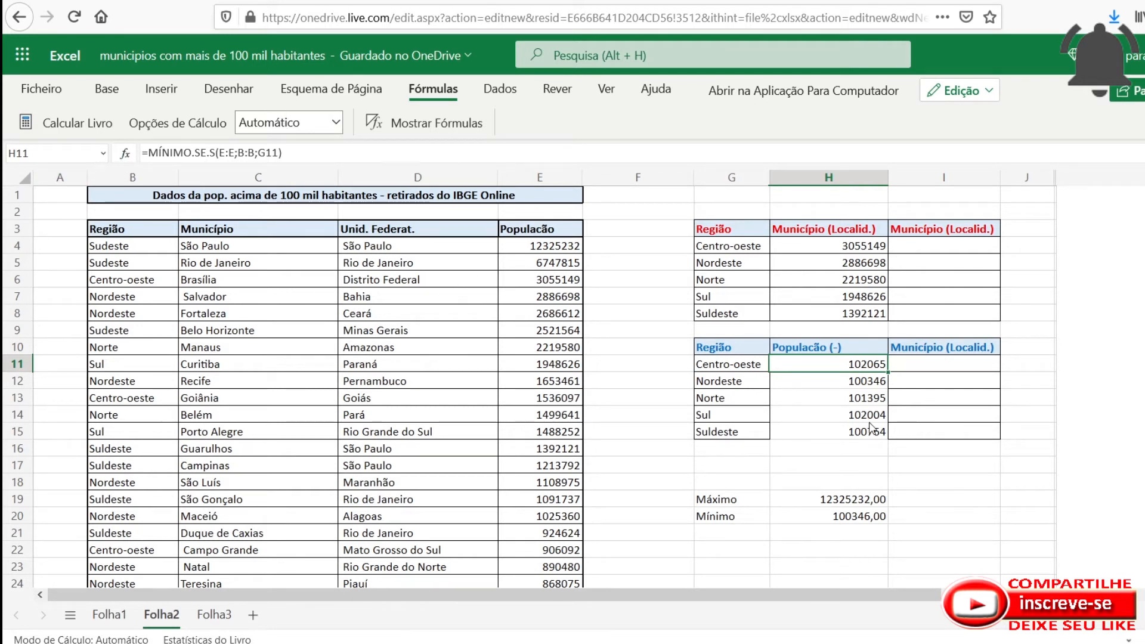
# Apply cell borders to the whole minimum population table, G10:I15.
pyautogui.click(936, 423)
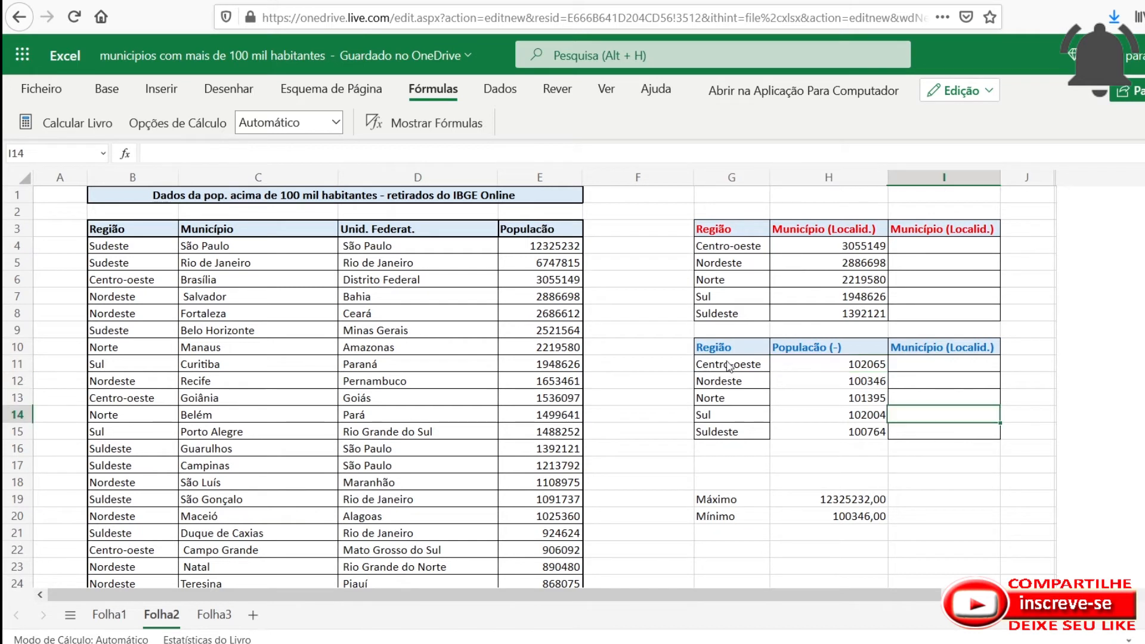
pyautogui.moveTo(718, 347); pyautogui.dragTo(954, 433)
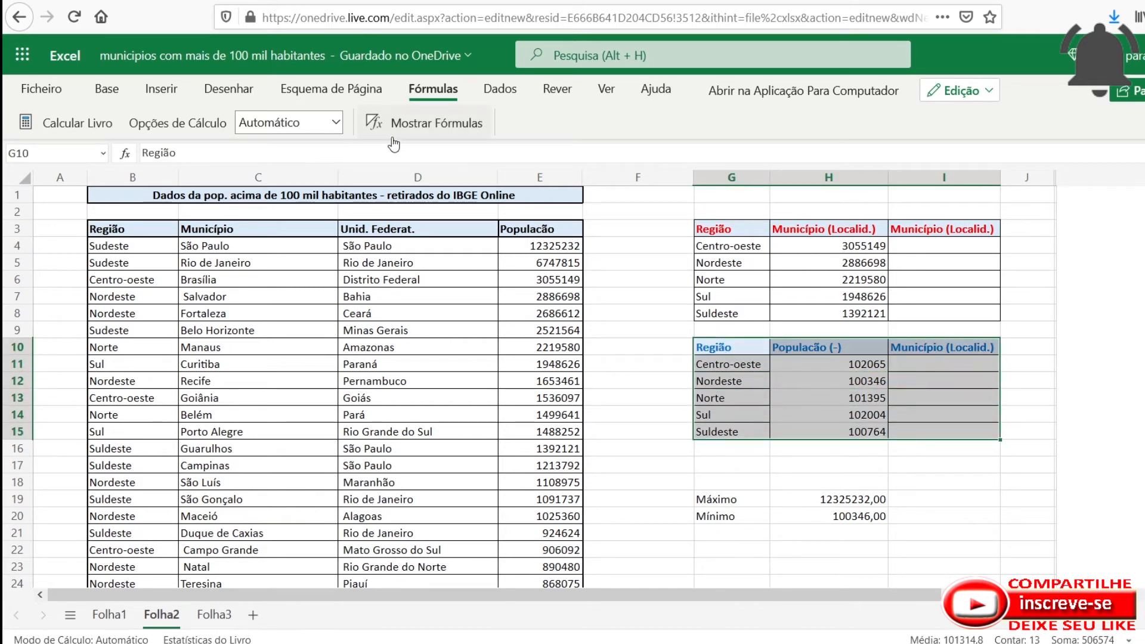
pyautogui.click(107, 89)
pyautogui.click(341, 122)
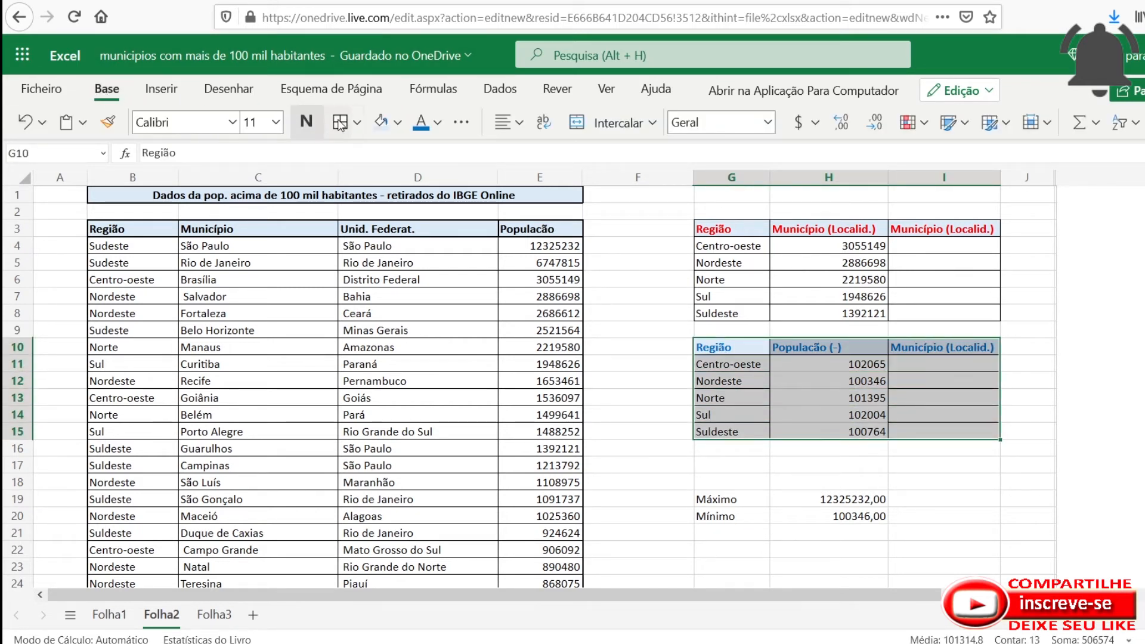
pyautogui.click(954, 365)
# Start an ÍNDICE formula in I4 with the Município column C:C as the array.
pyautogui.click(939, 249)
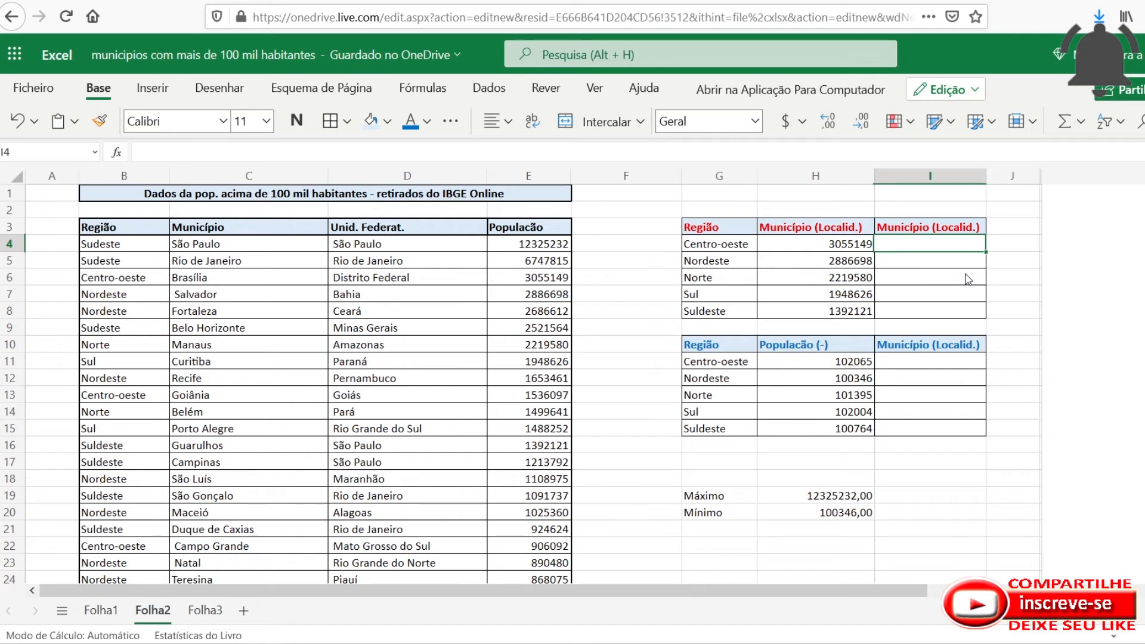
pyautogui.write('=')
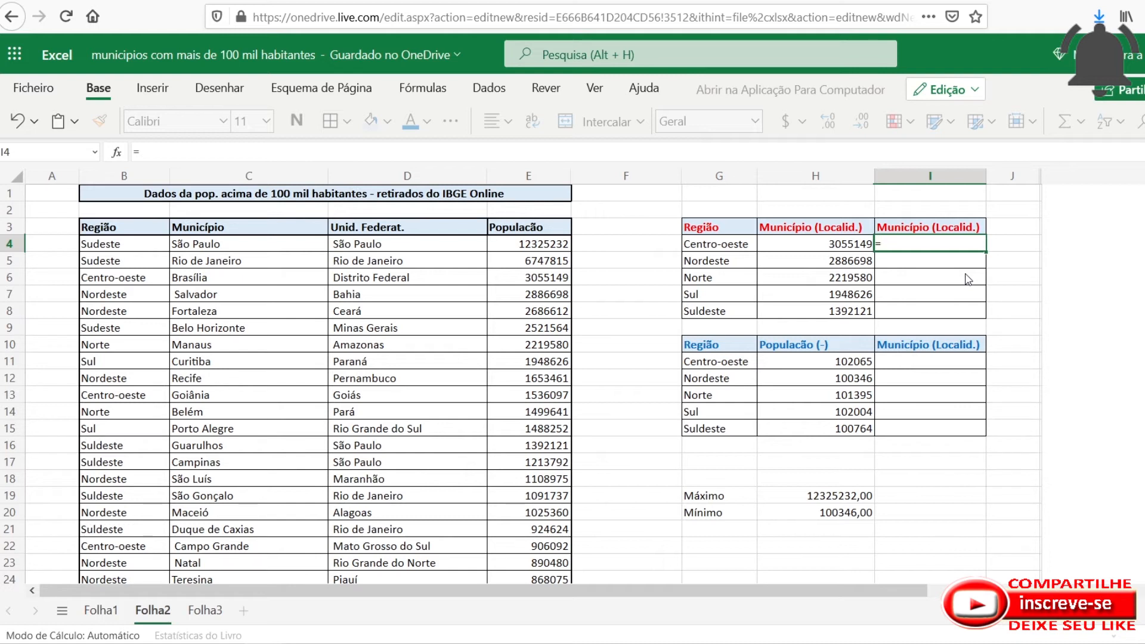
pyautogui.write('ÍND')
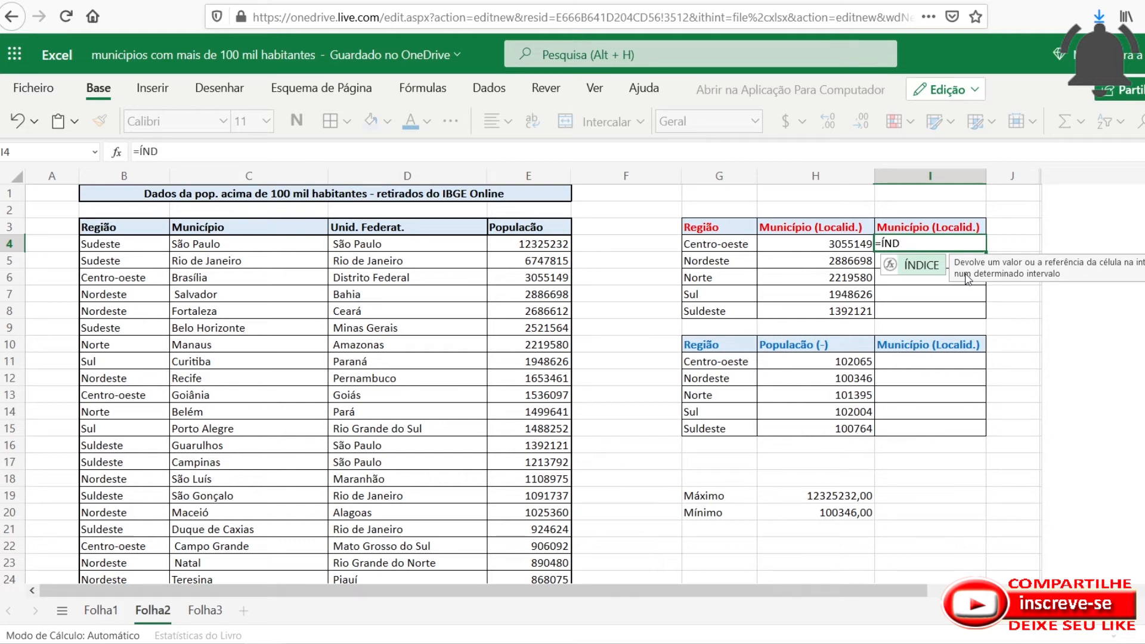
pyautogui.press('Tab')
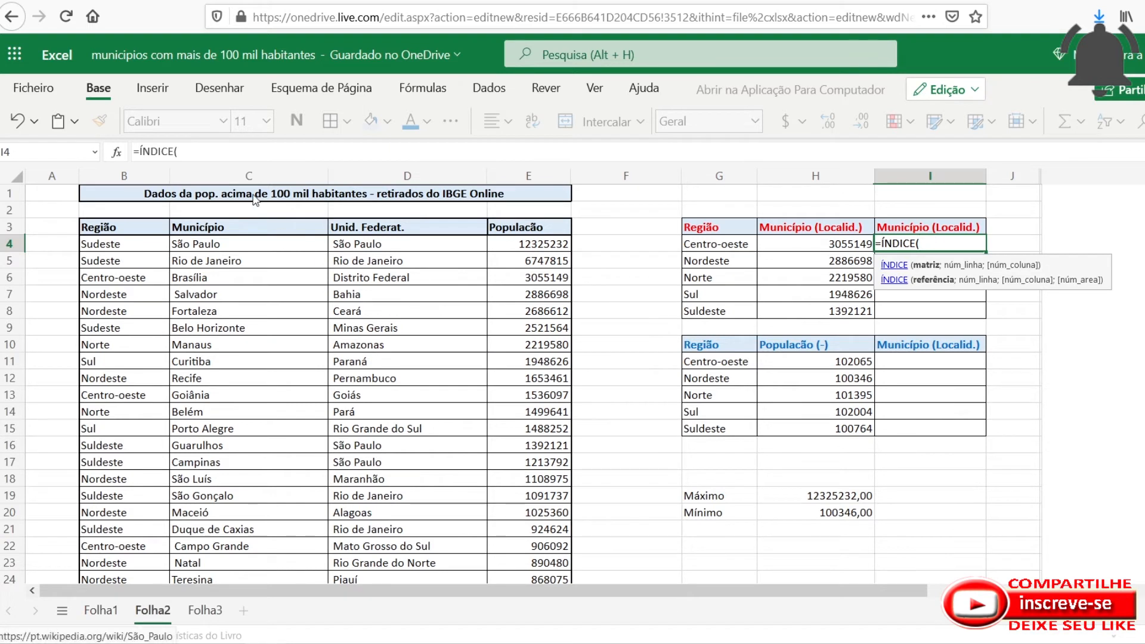
pyautogui.click(263, 177)
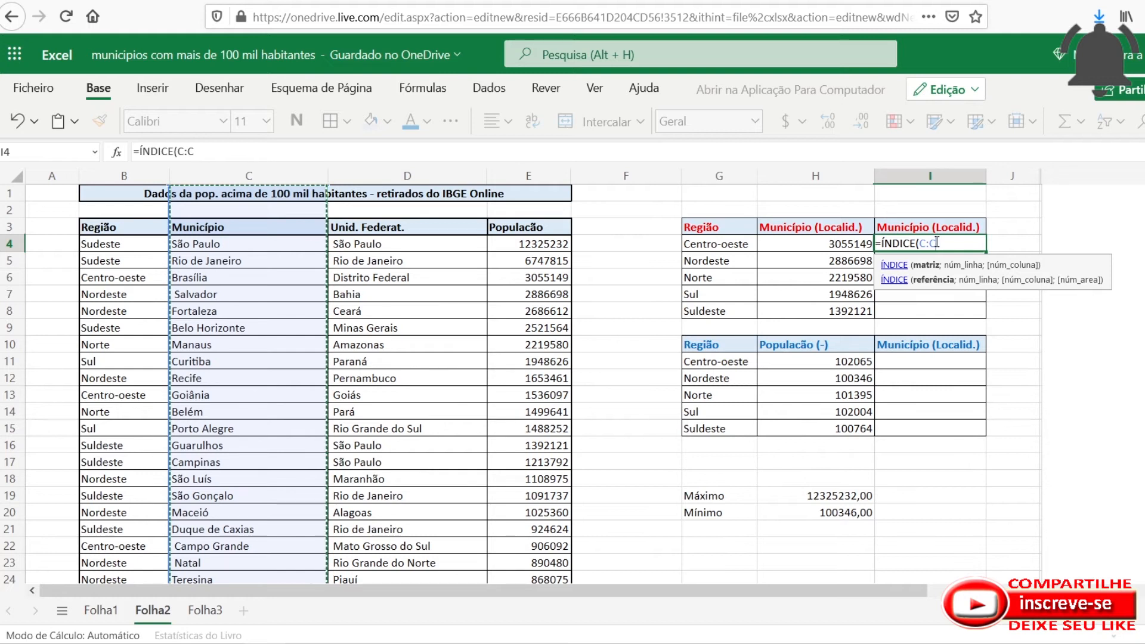
pyautogui.write(';')
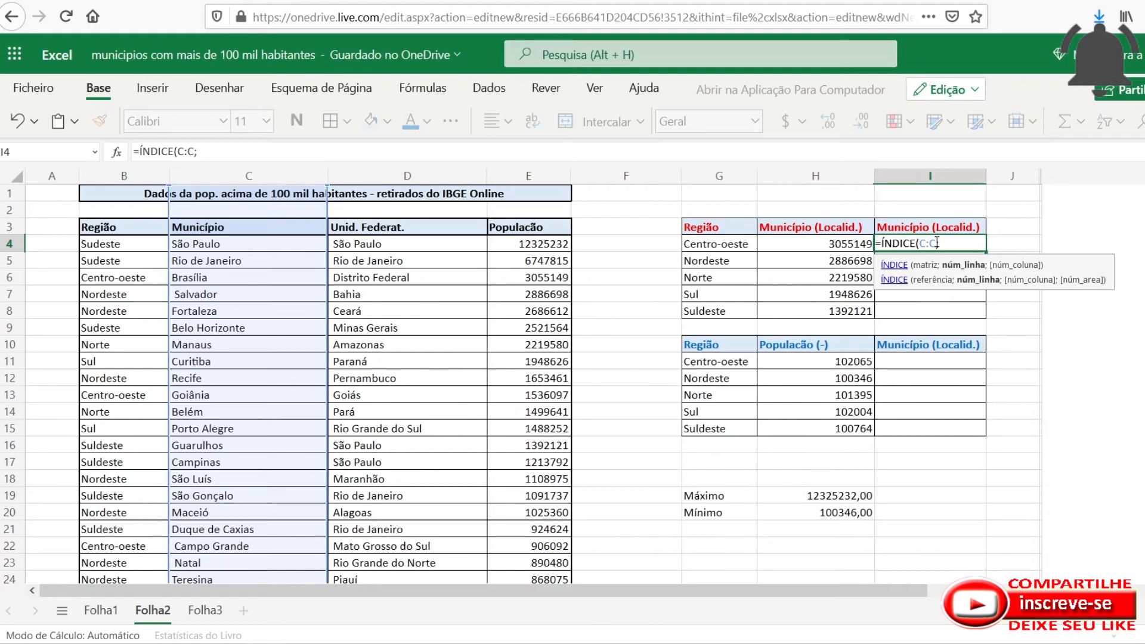
# Nest a CORRESP function as the row number of the I4 formula, with H4 as the lookup value.
pyautogui.write('CORRE')
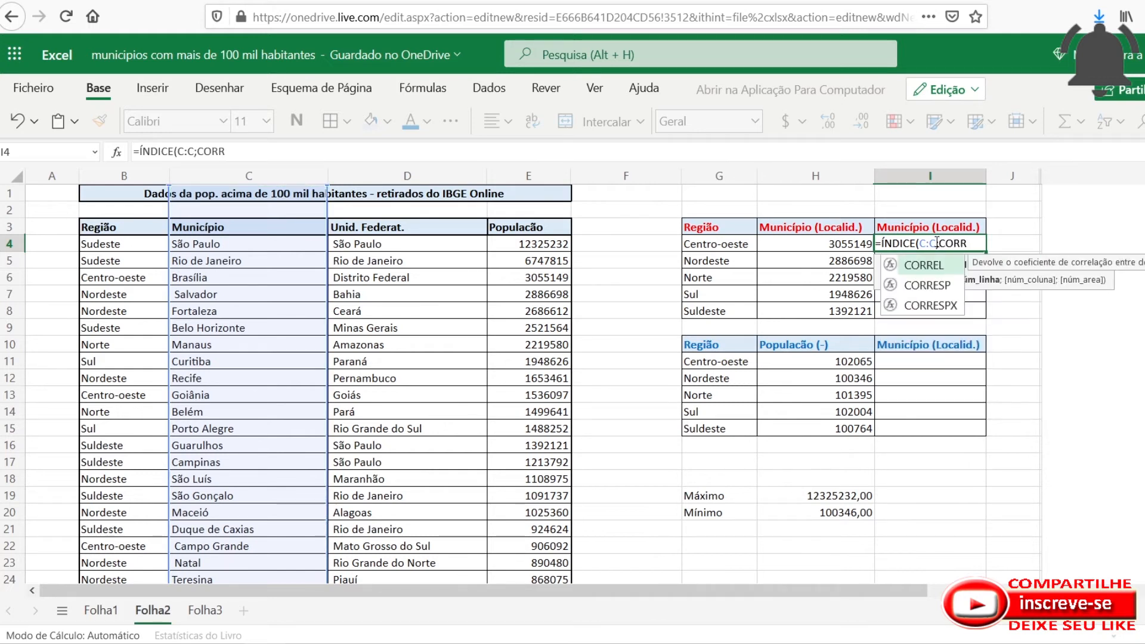
pyautogui.press('Down')
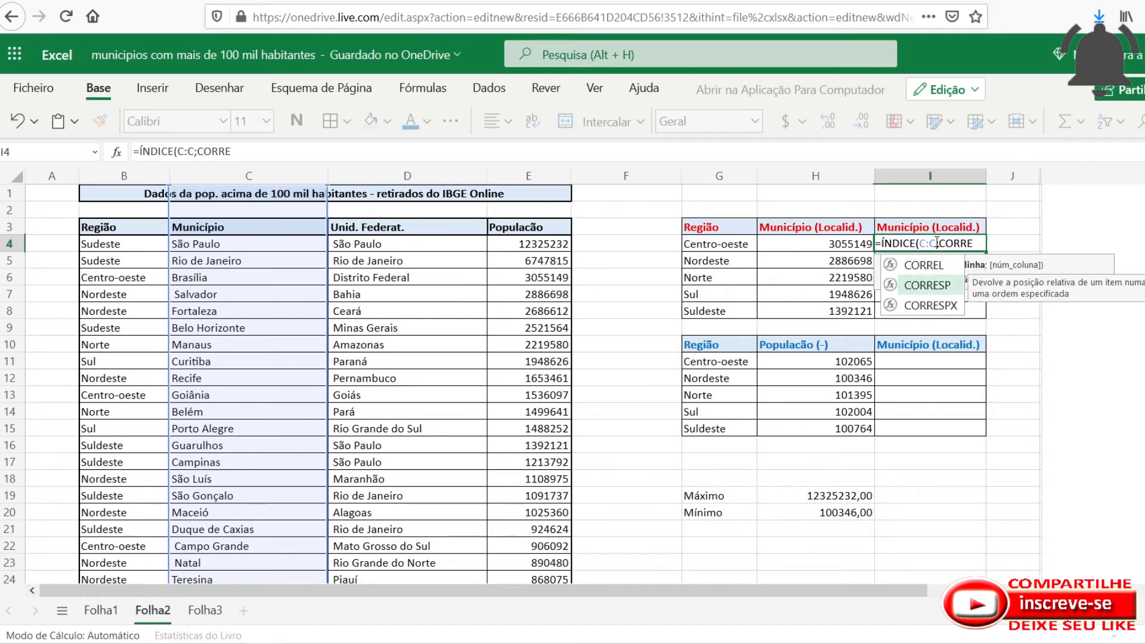
pyautogui.press('Tab')
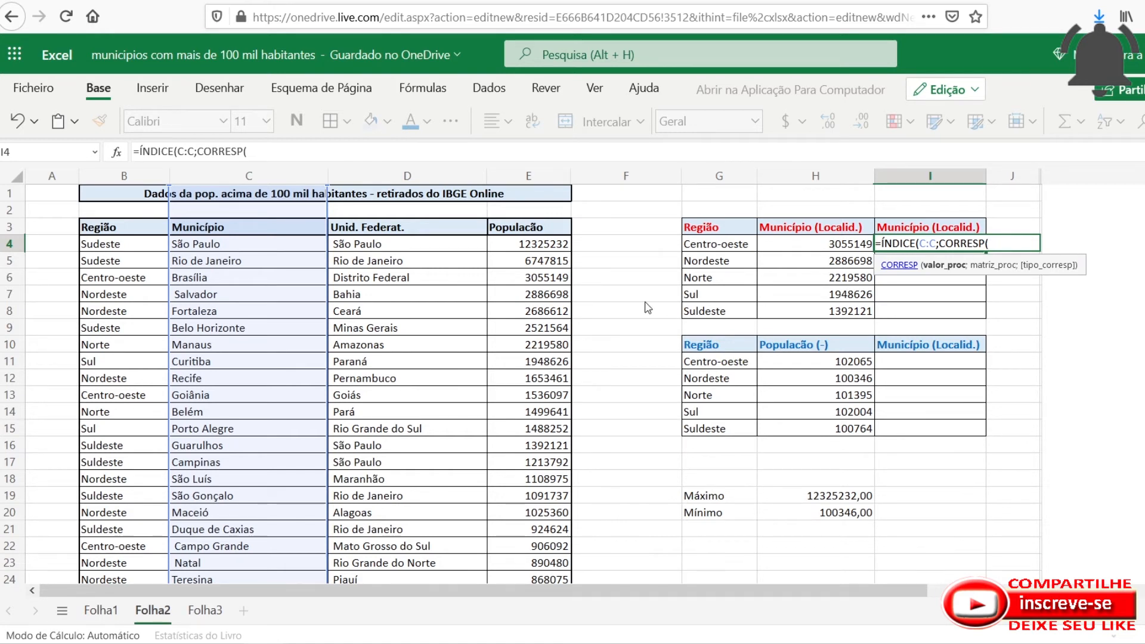
pyautogui.click(834, 250)
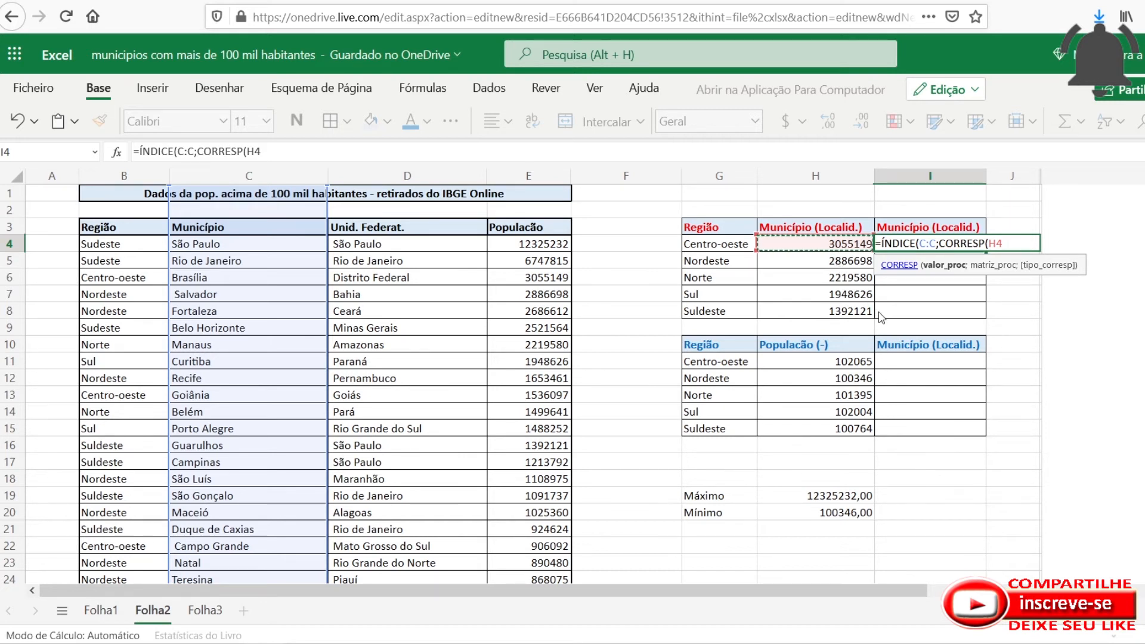
pyautogui.write(';')
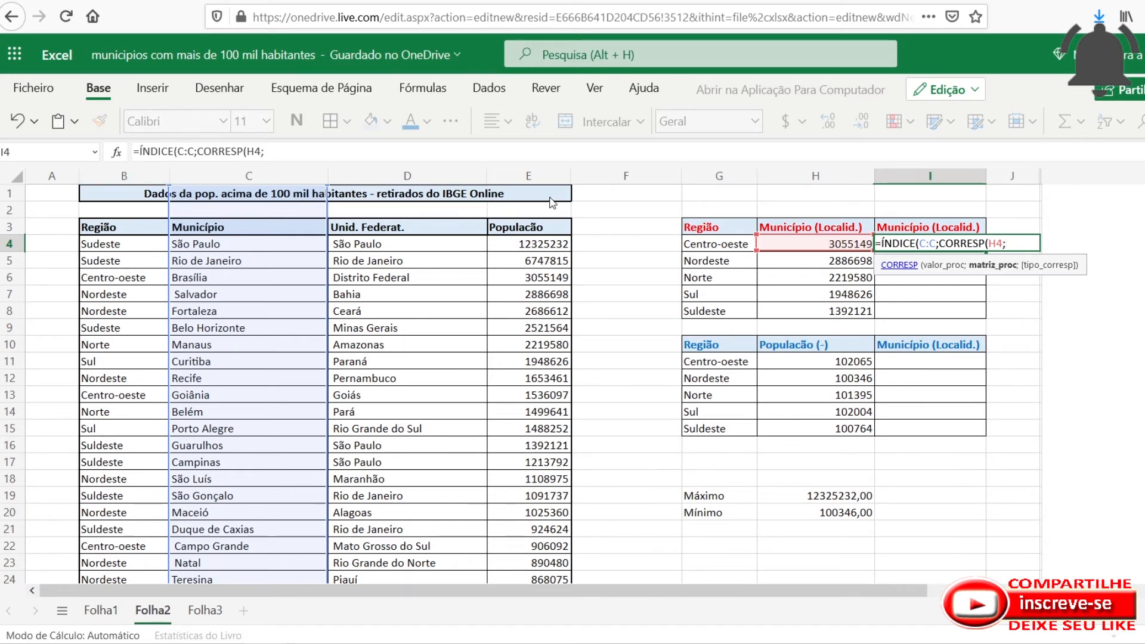
# Complete the nested CORRESP with the population column E:E as the lookup array and 0 as the match type.
pyautogui.click(540, 181)
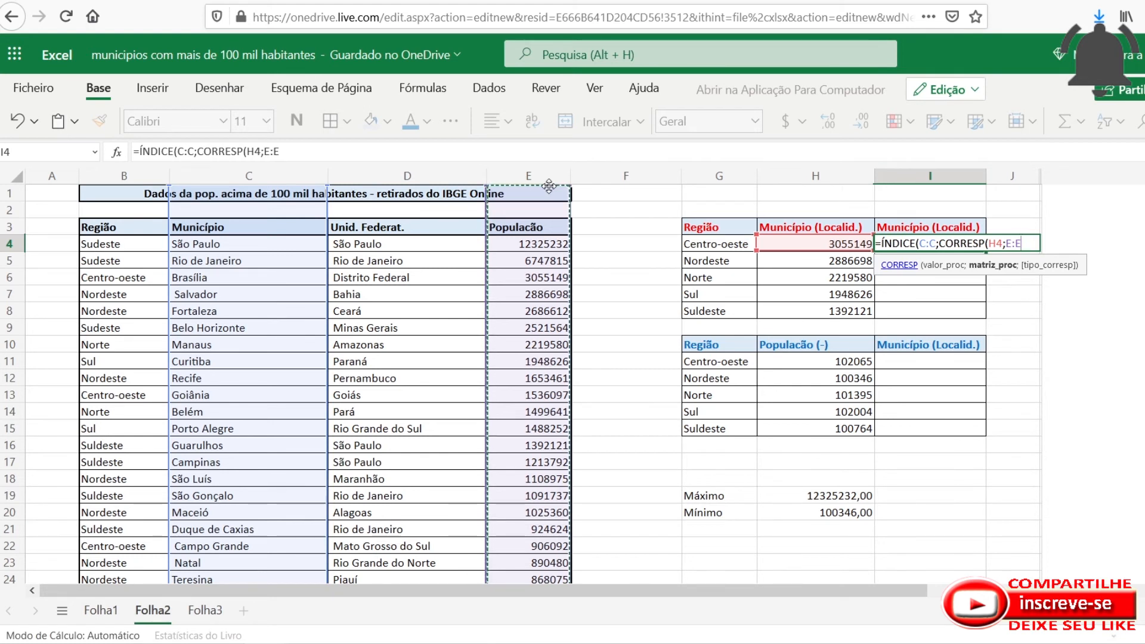
pyautogui.write(';')
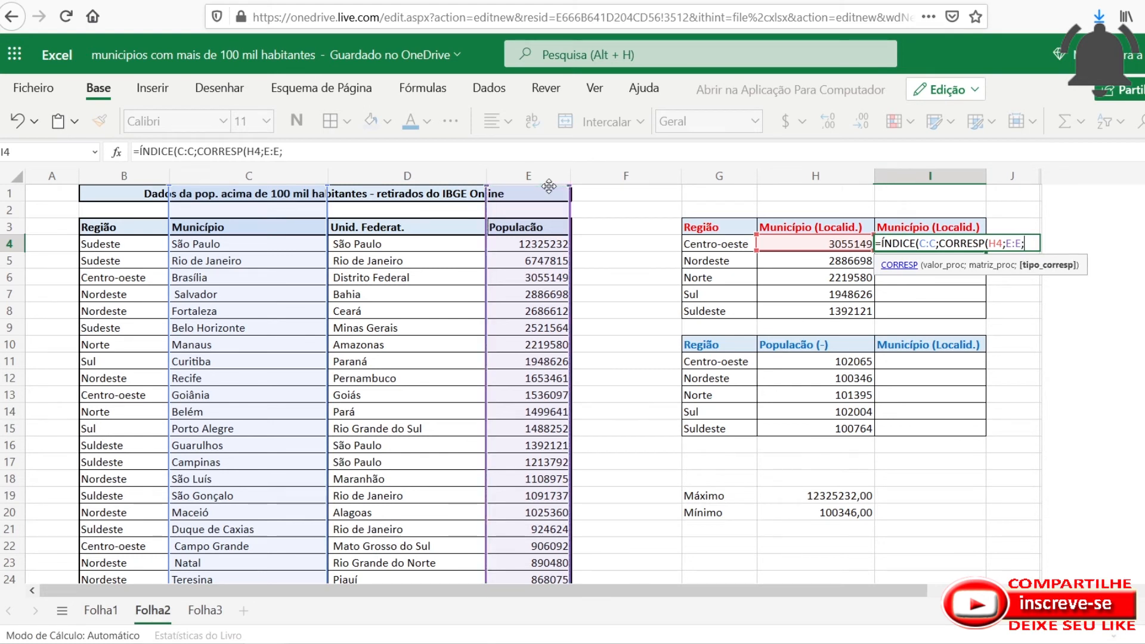
pyautogui.write('0')
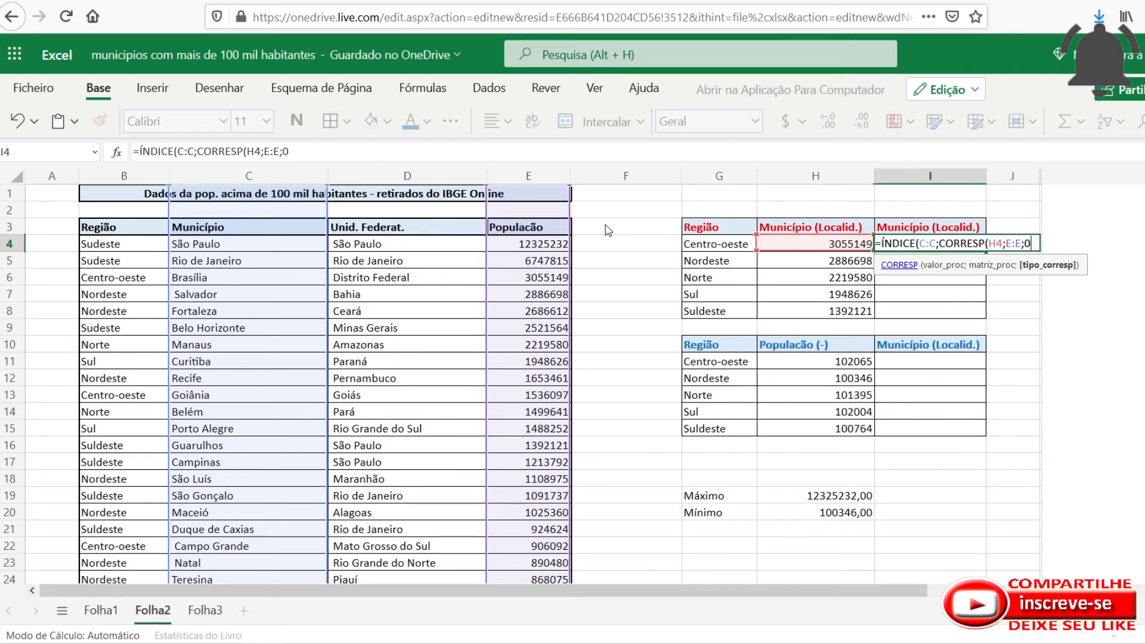
pyautogui.write(')')
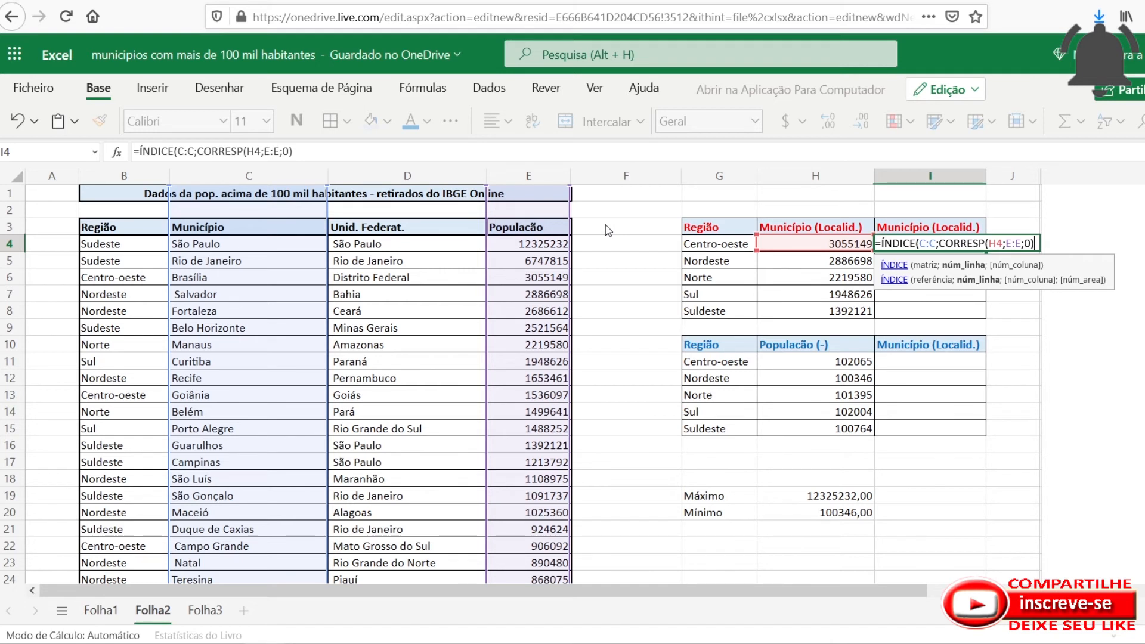
# Complete the I4 formula as =ÍNDICE(C:C;CORRESP(H4;E:E;0)) and fill it down to I8.
pyautogui.write(')')
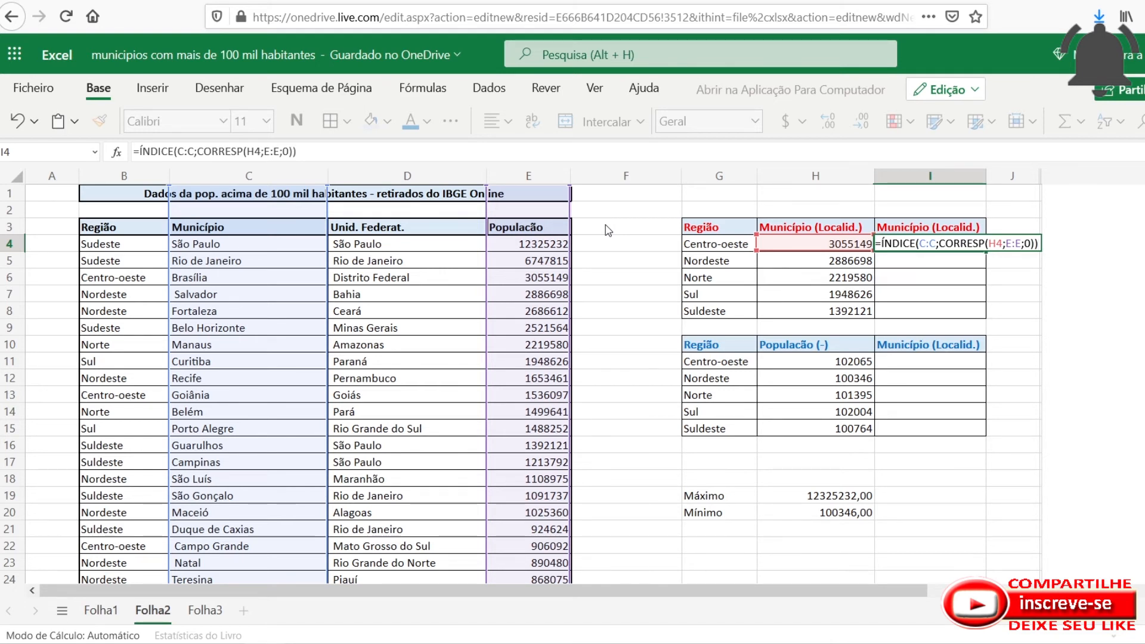
pyautogui.press('Return')
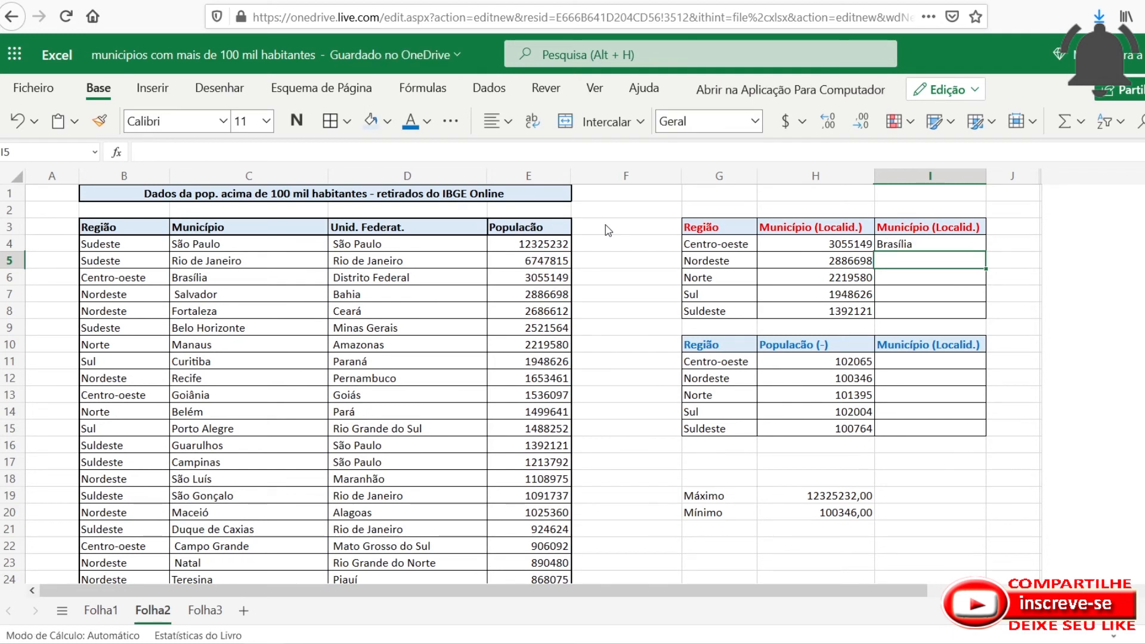
pyautogui.click(950, 245)
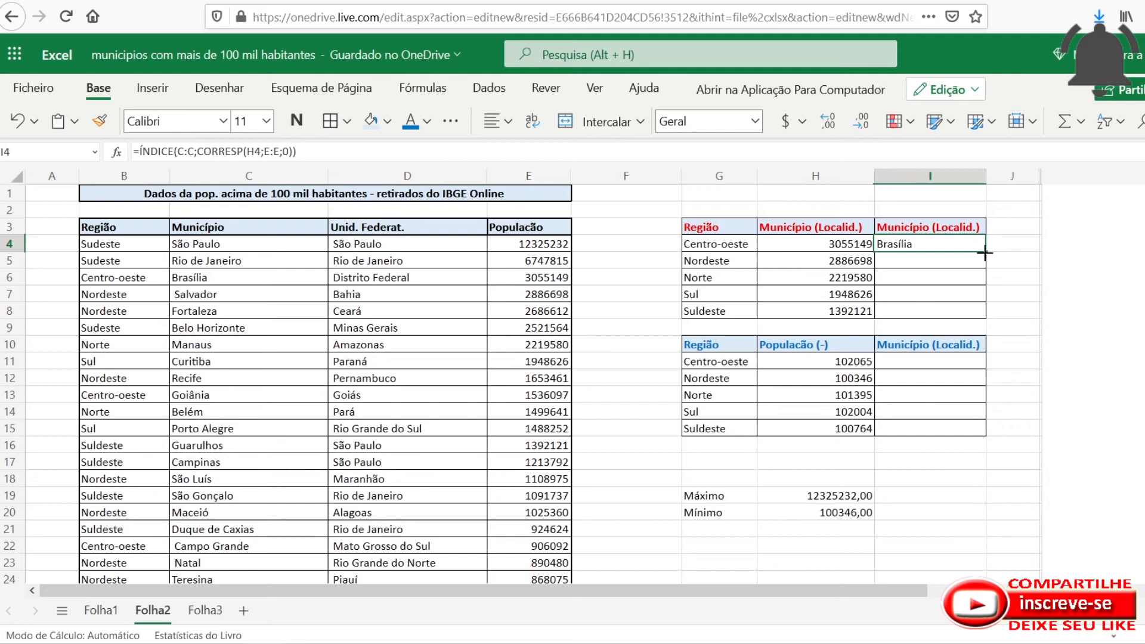
pyautogui.moveTo(985, 253); pyautogui.dragTo(985, 318)
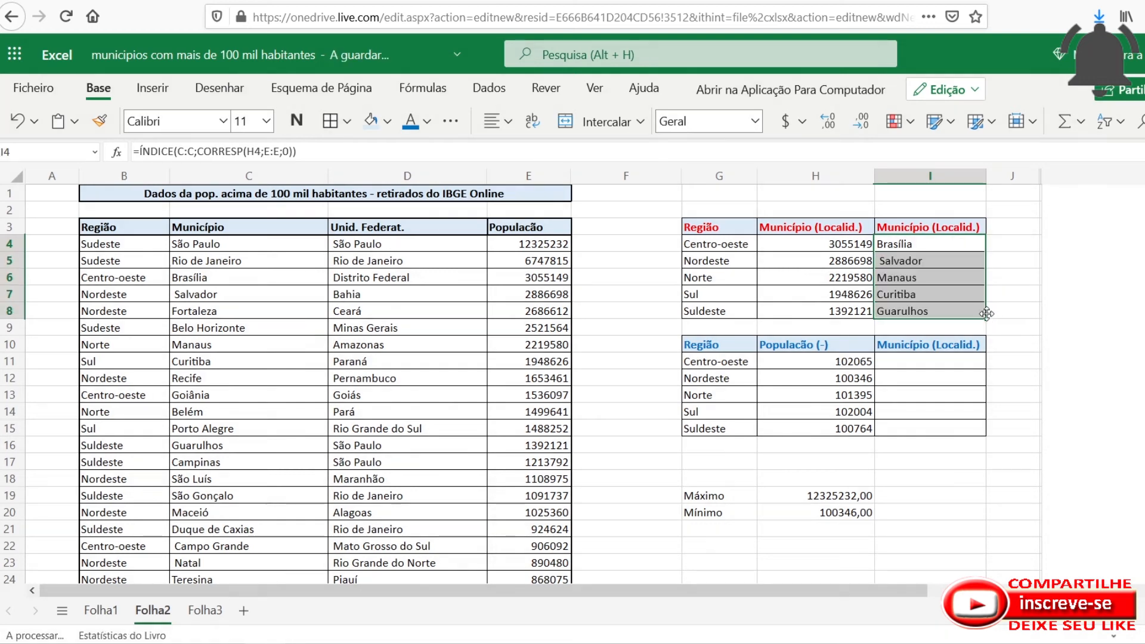
pyautogui.click(910, 245)
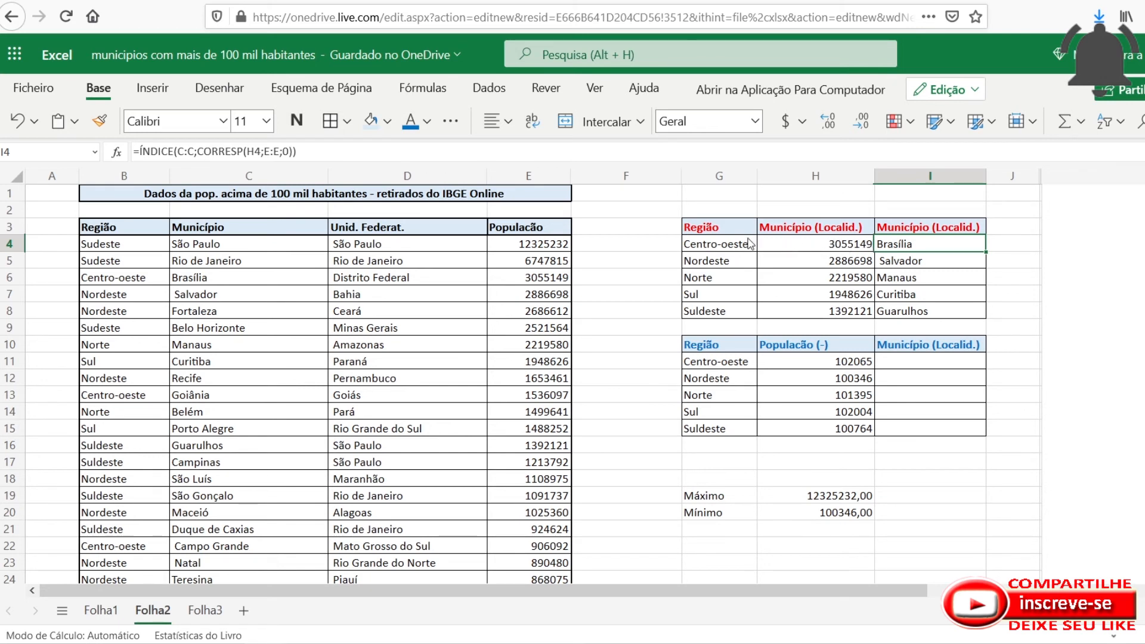
# Replace the H3 header of the maximum table with "POpulacão (-)".
pyautogui.click(810, 231)
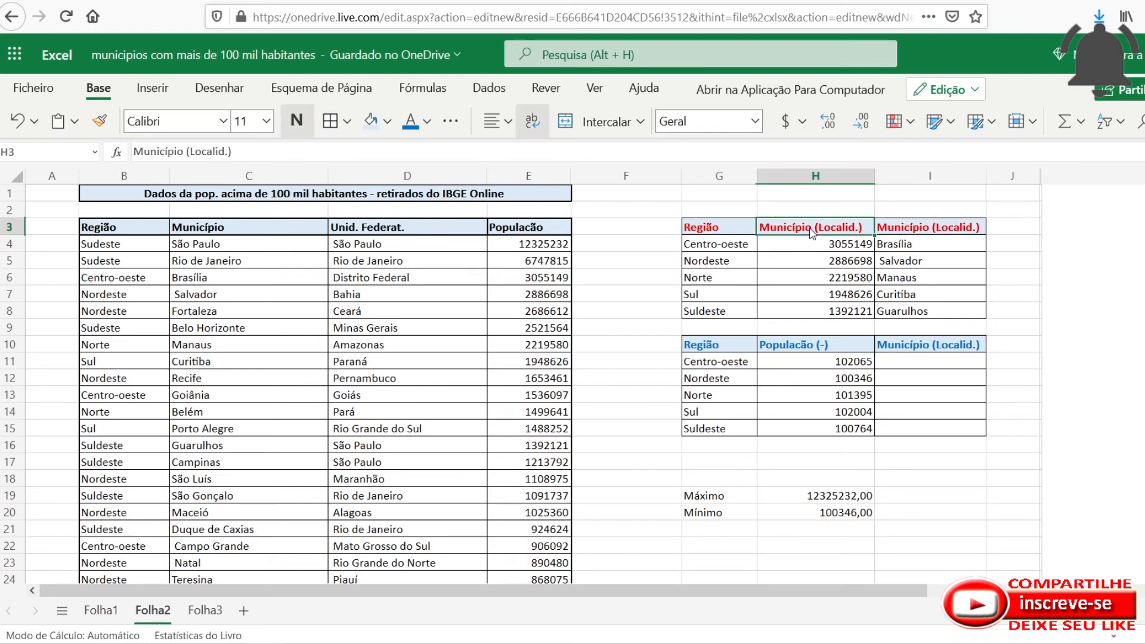
pyautogui.write('O')
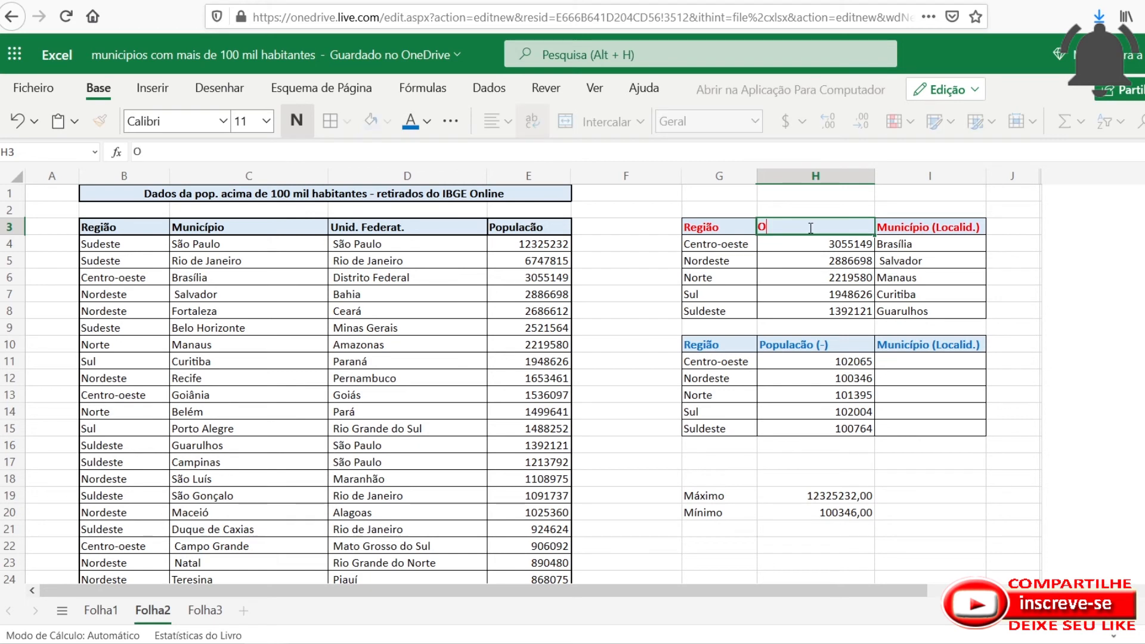
pyautogui.press('BackSpace')
pyautogui.write('pO')
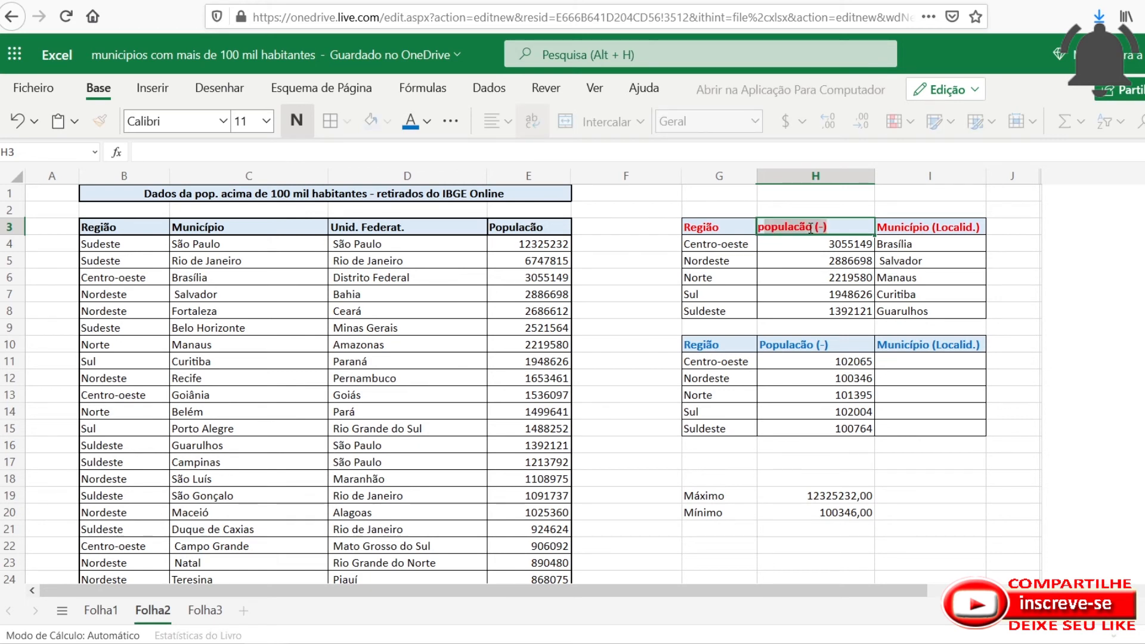
pyautogui.write('p')
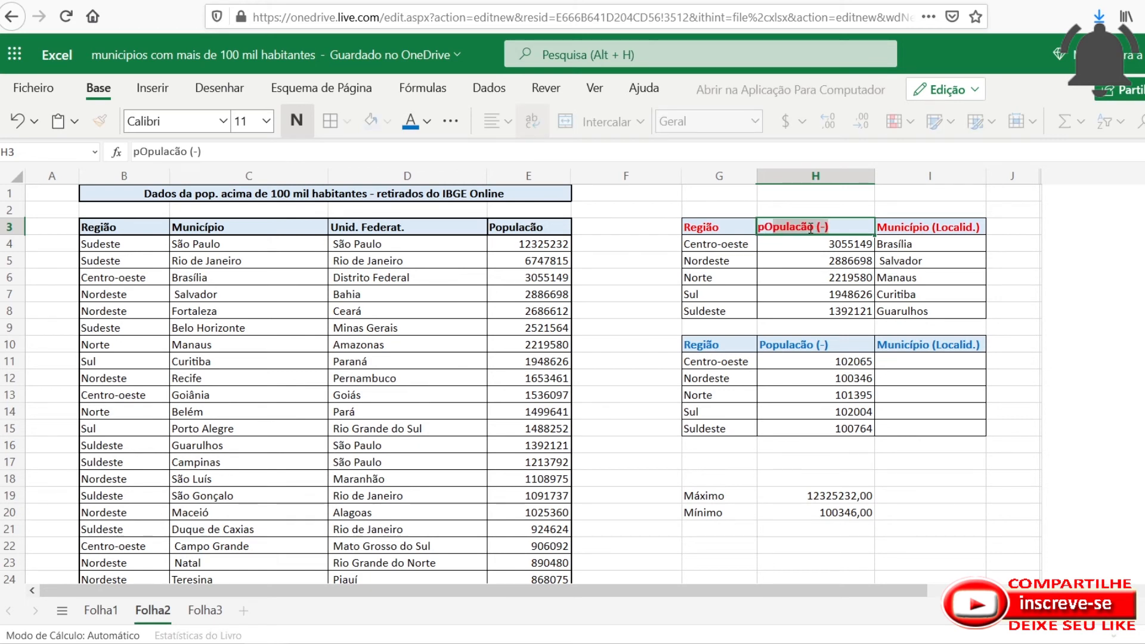
pyautogui.press('BackSpace')
pyautogui.press('BackSpace')
pyautogui.press('BackSpace')
pyautogui.press('BackSpace')
pyautogui.write('POp')
pyautogui.press('Tab')
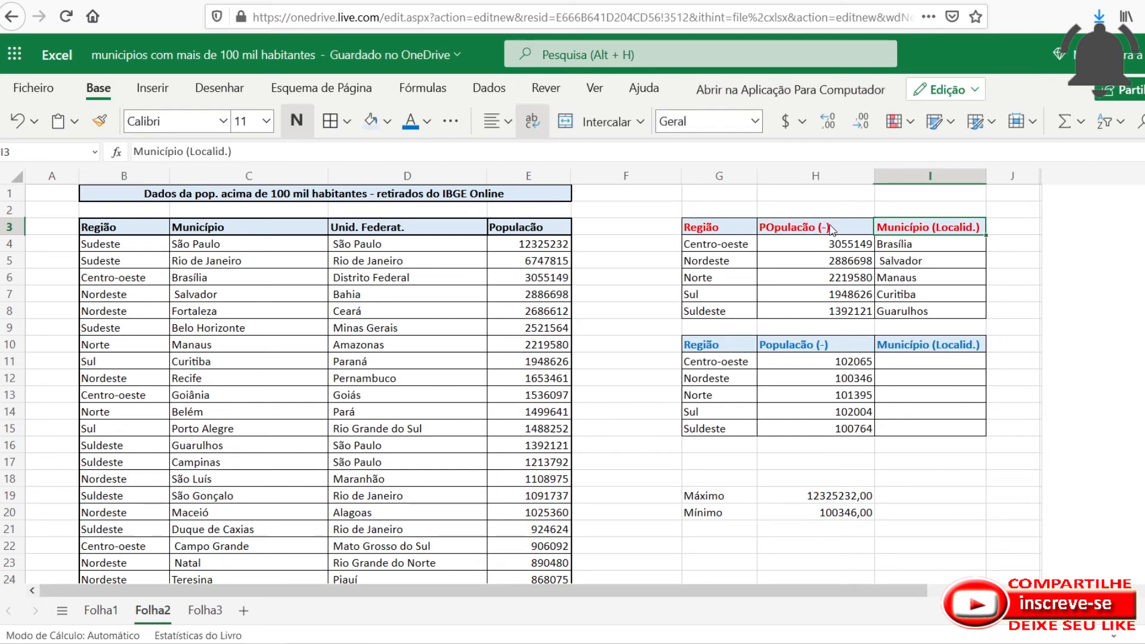
# Change the minus sign in the H3 header to a plus sign, giving "POpulacão (+)".
pyautogui.doubleClick(822, 226)
pyautogui.moveTo(822, 227); pyautogui.dragTo(826, 227)
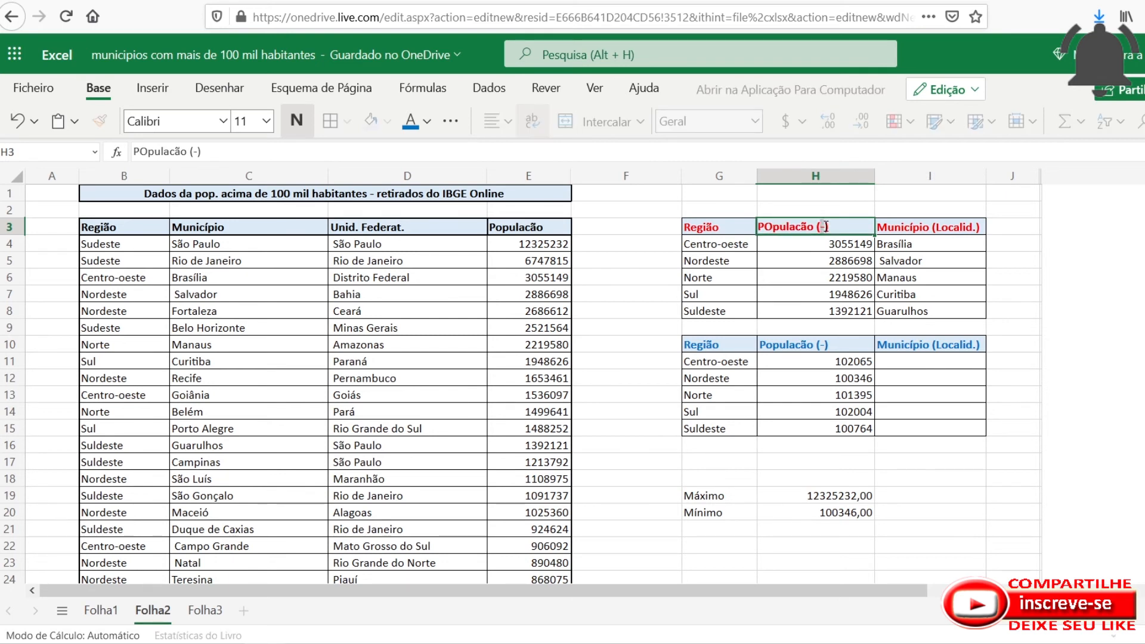
pyautogui.write('+')
# On the Folha3 sheet, change the sign in the I3 population header to (+).
pyautogui.click(206, 614)
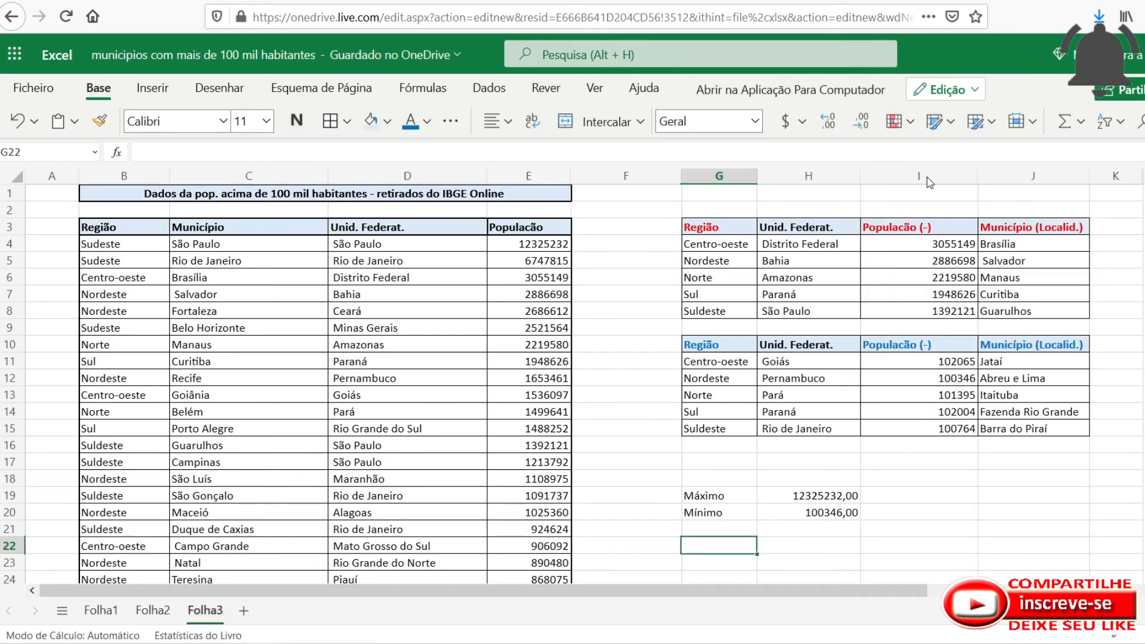
pyautogui.click(929, 231)
pyautogui.doubleClick(928, 230)
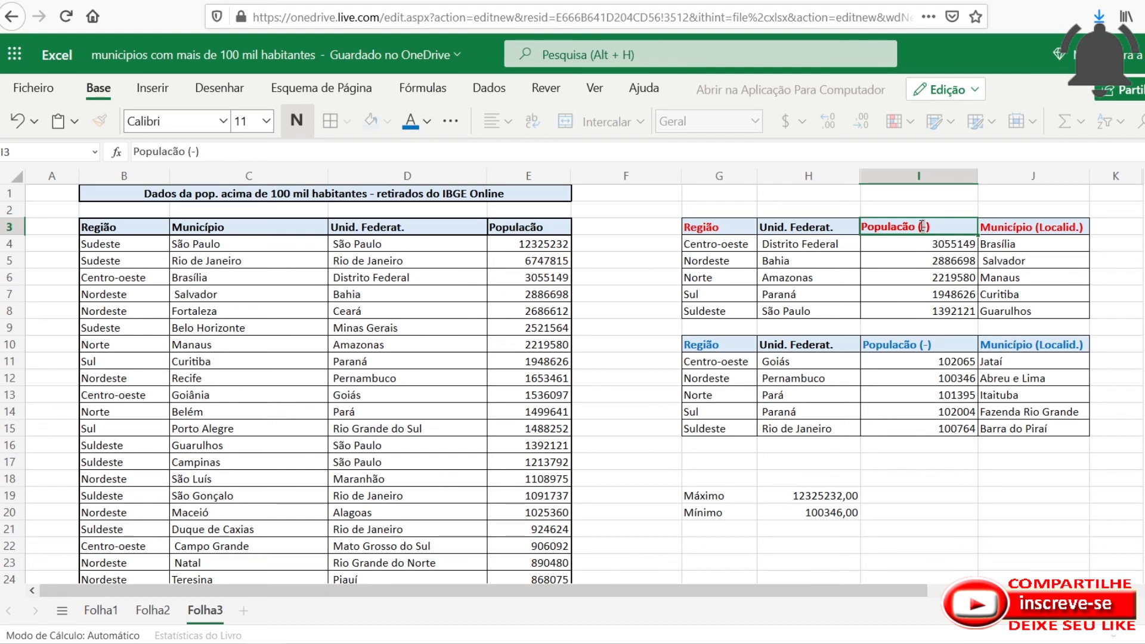
pyautogui.write('+')
# Back on Folha2, correct the capitalisation of the H3 header to "Populacão (+)".
pyautogui.click(153, 609)
pyautogui.doubleClick(776, 227)
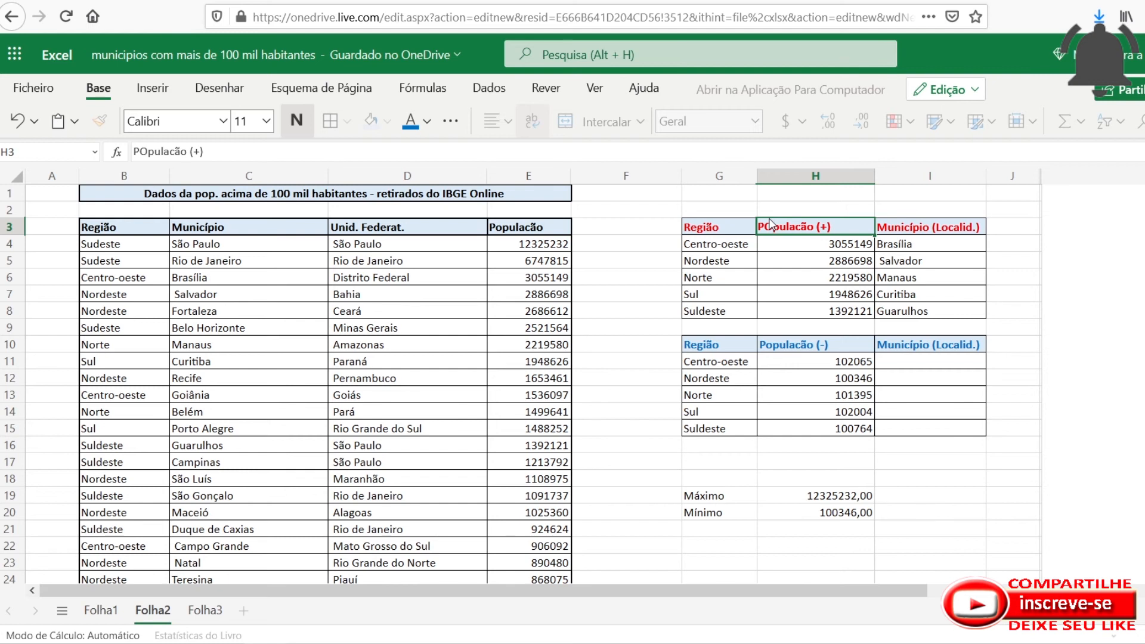
pyautogui.press('BackSpace')
pyautogui.write('o')
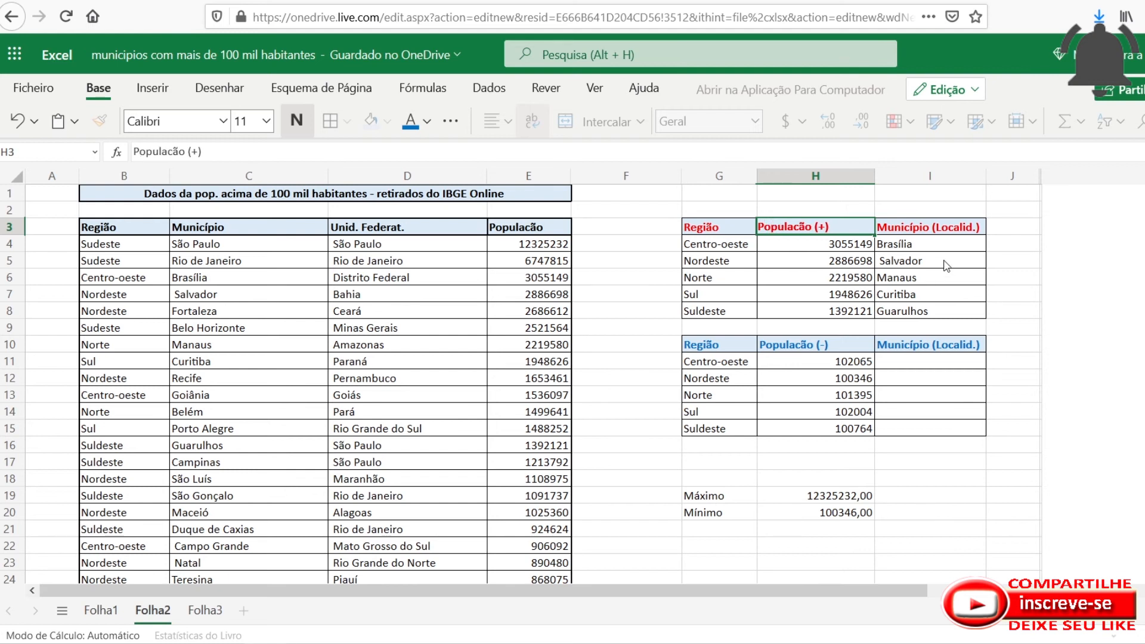
pyautogui.click(932, 245)
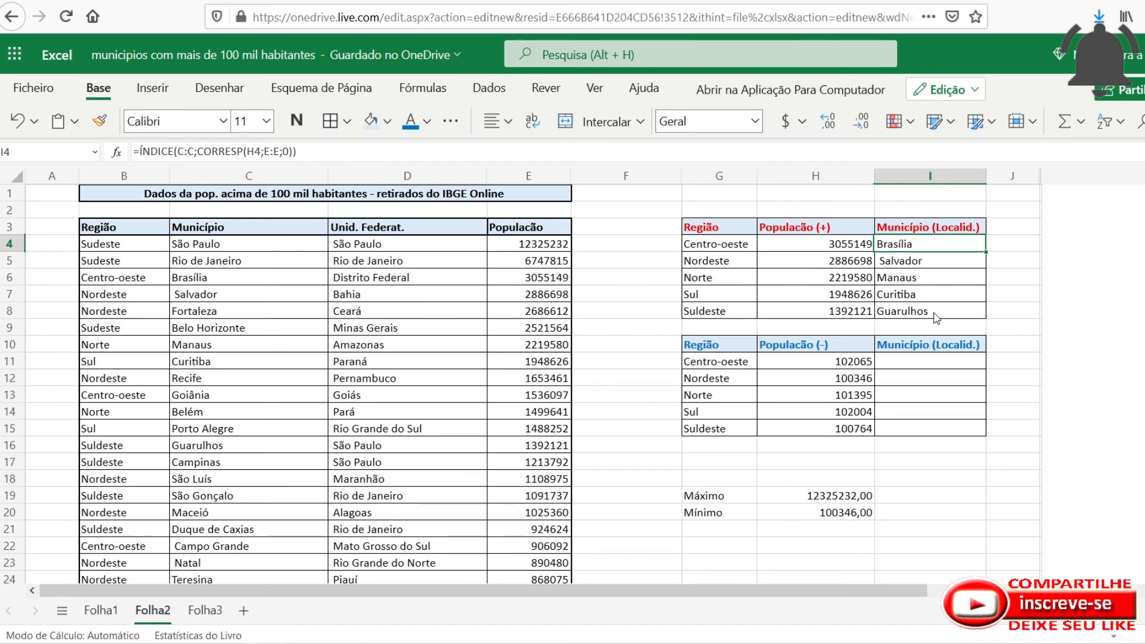
# Copy the ÍNDICE formula text from I4 and paste it into I11 of the minimum table.
pyautogui.doubleClick(920, 249)
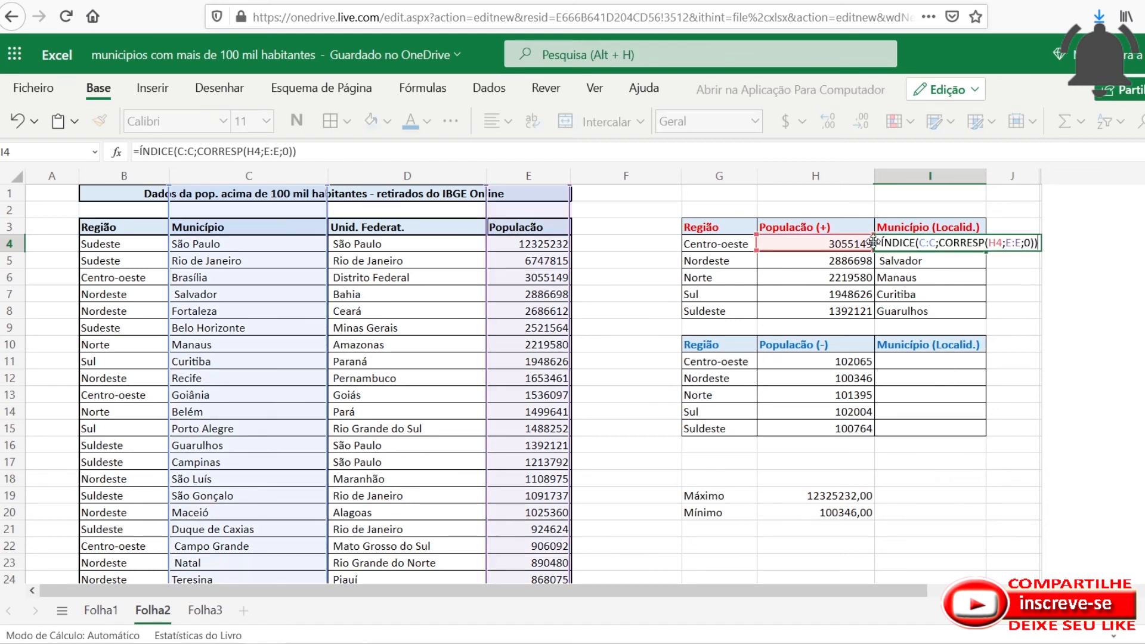
pyautogui.moveTo(878, 244); pyautogui.dragTo(1049, 247)
pyautogui.hotkey('ctrl', 'c')
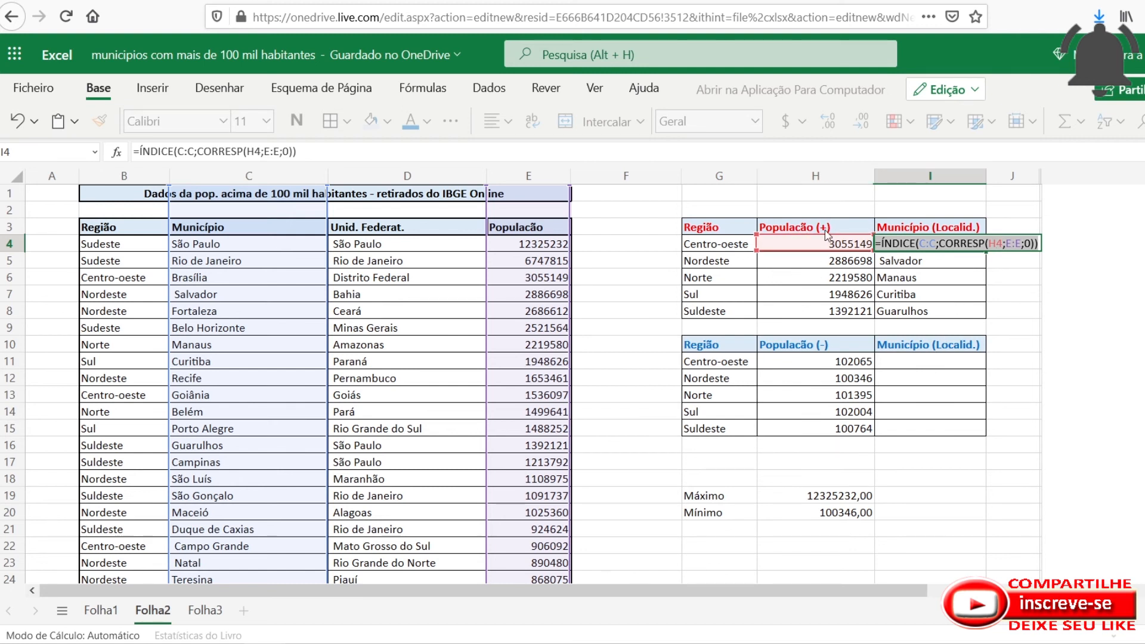
pyautogui.click(918, 368)
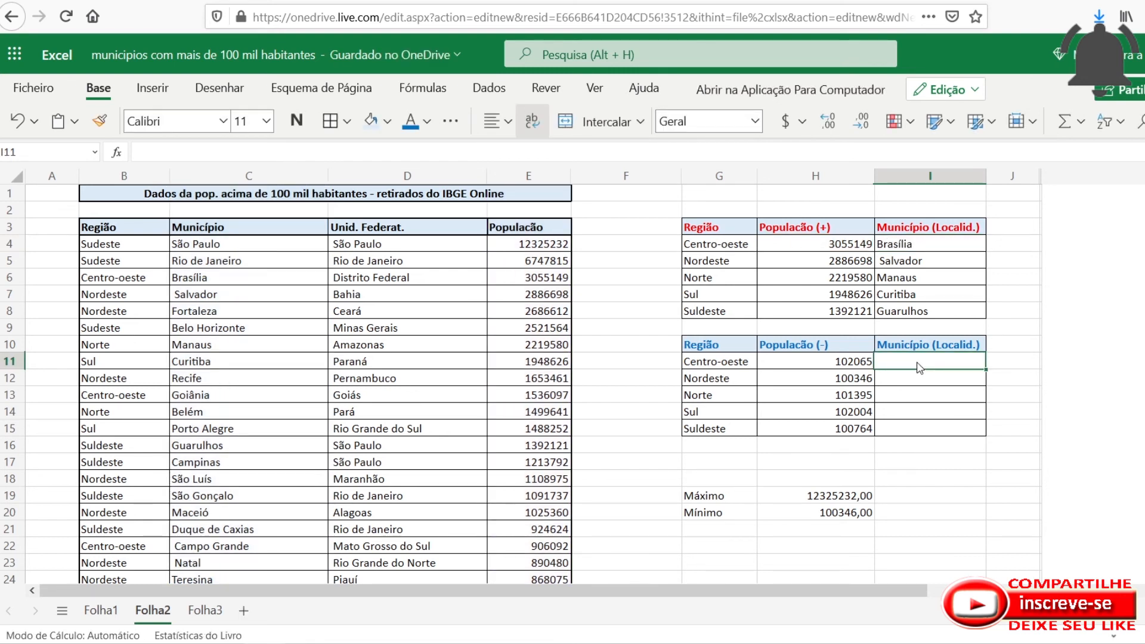
pyautogui.hotkey('ctrl', 'v')
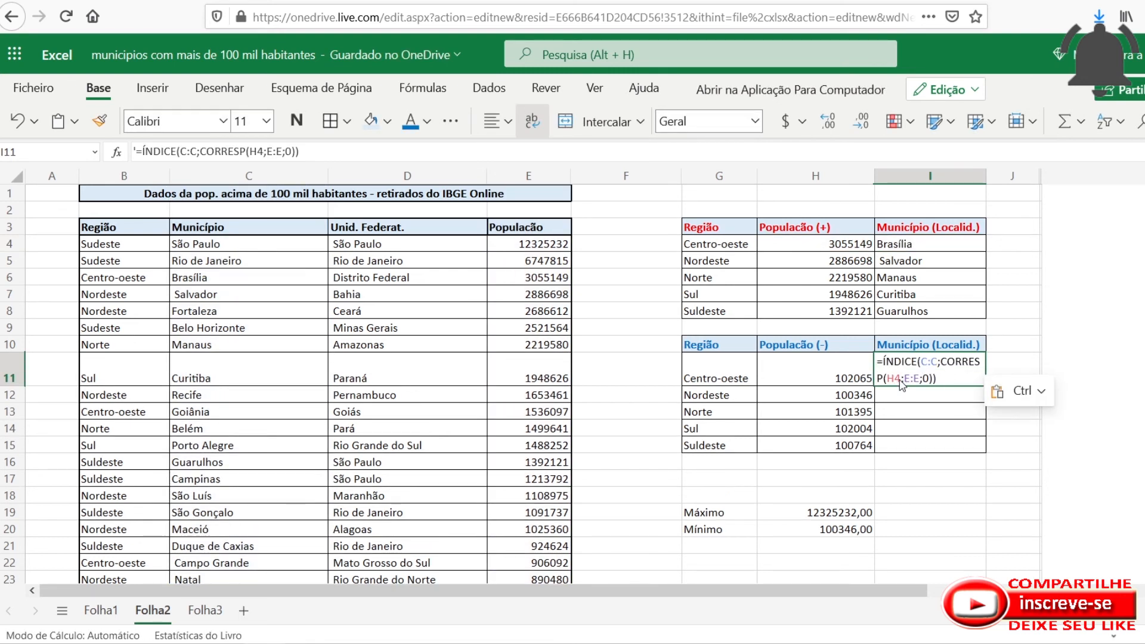
# Change the lookup cell in the I11 formula to H11 and remove its leading apostrophe.
pyautogui.doubleClick(901, 382)
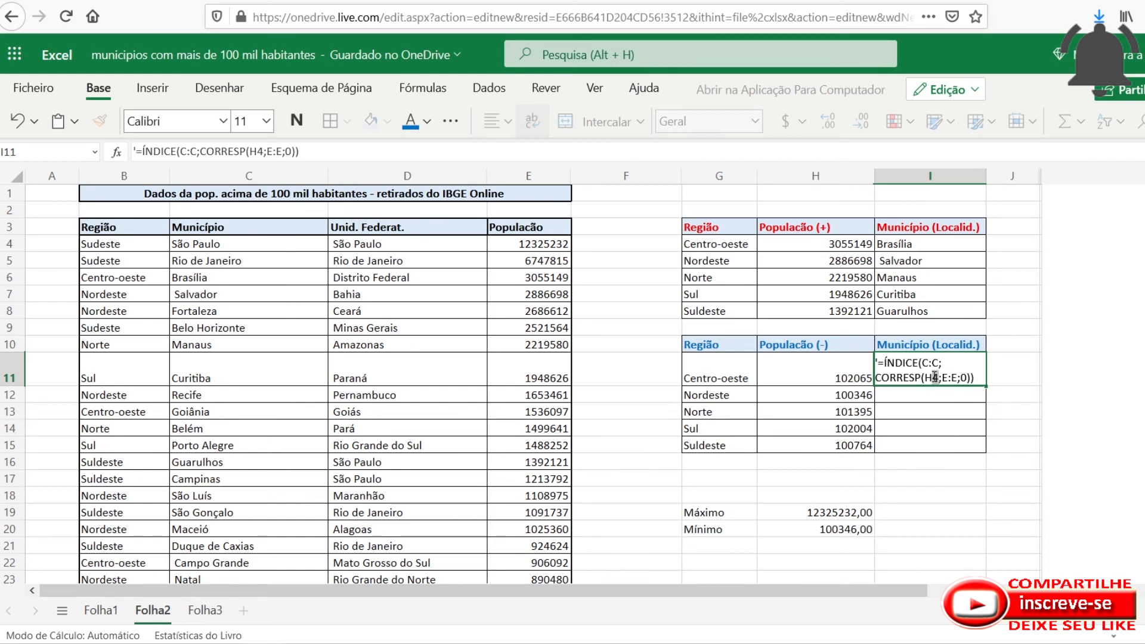
pyautogui.click(936, 377)
pyautogui.press('BackSpace')
pyautogui.write('11')
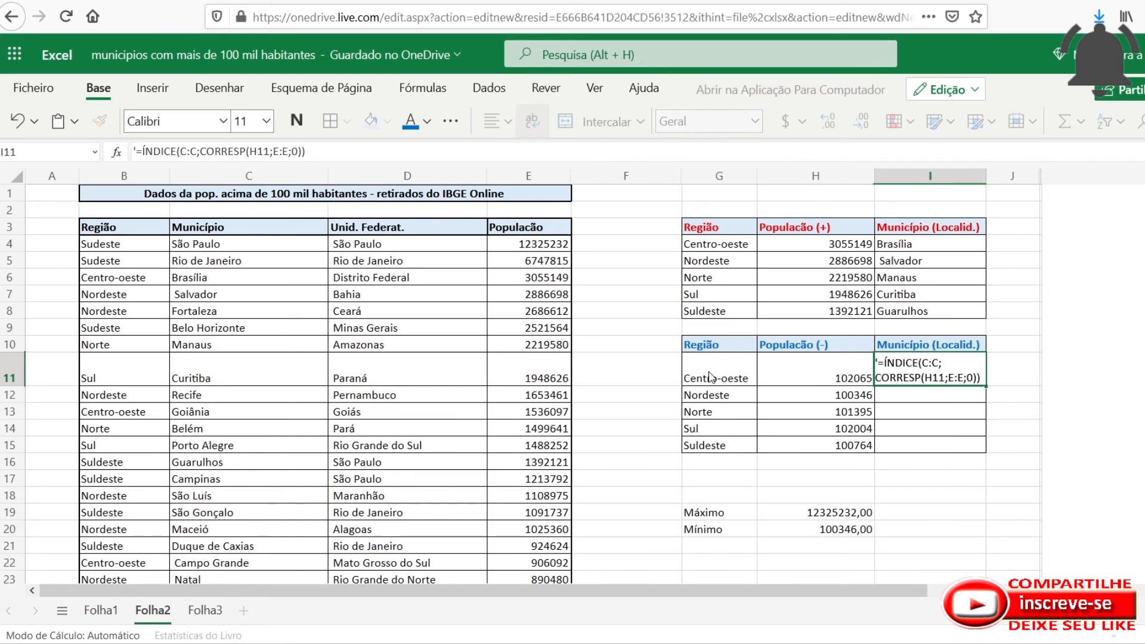
pyautogui.click(877, 362)
pyautogui.press('BackSpace')
pyautogui.press('Return')
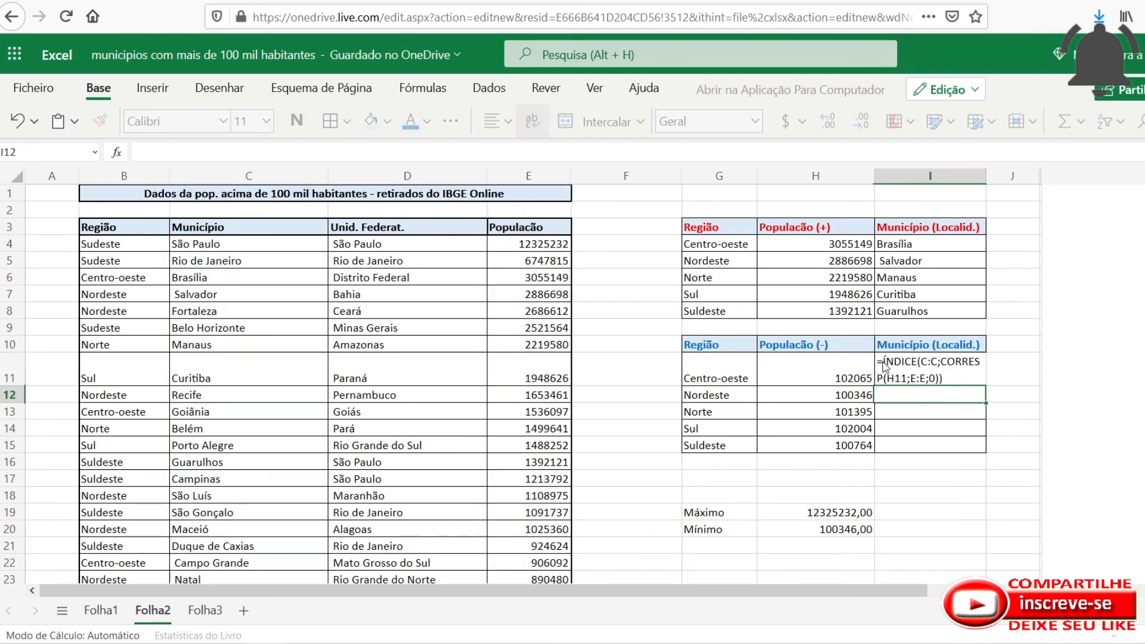
# Reduce row 11 to the height of the other rows and fill the I11 formula down to I15.
pyautogui.moveTo(12, 387); pyautogui.dragTo(14, 370)
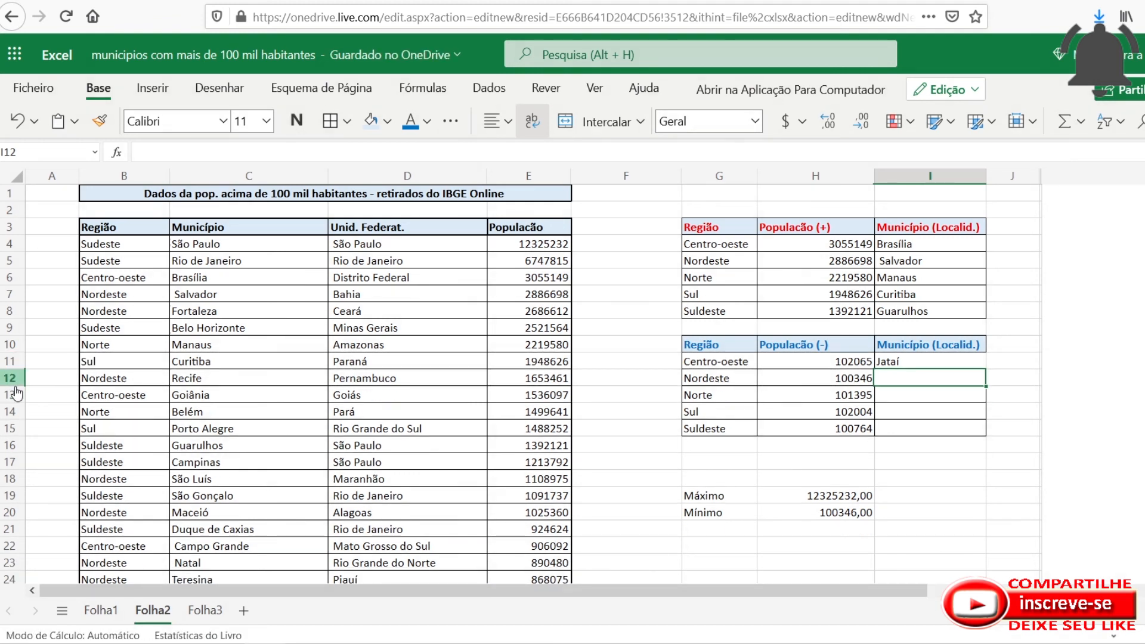
pyautogui.click(861, 365)
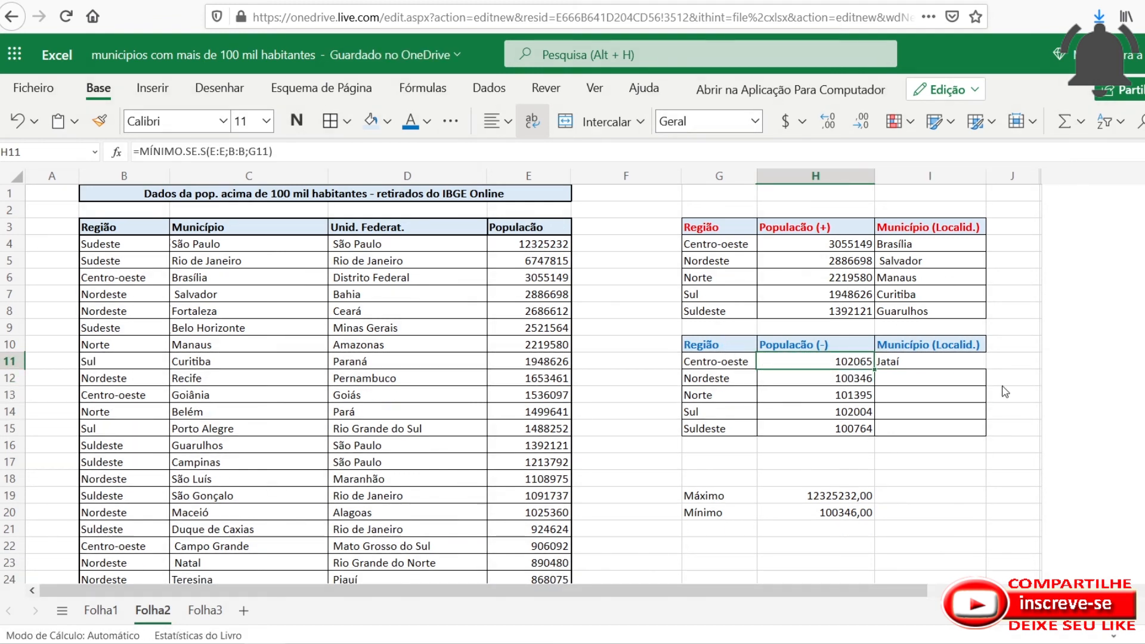
pyautogui.click(930, 365)
pyautogui.click(712, 346)
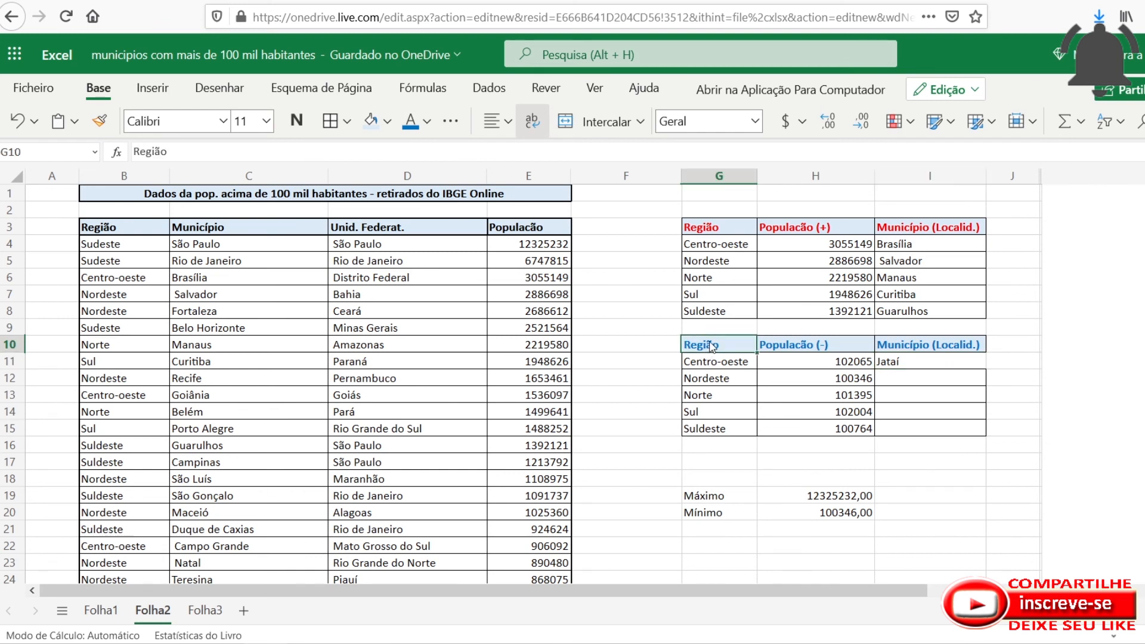
pyautogui.moveTo(711, 347); pyautogui.dragTo(954, 431)
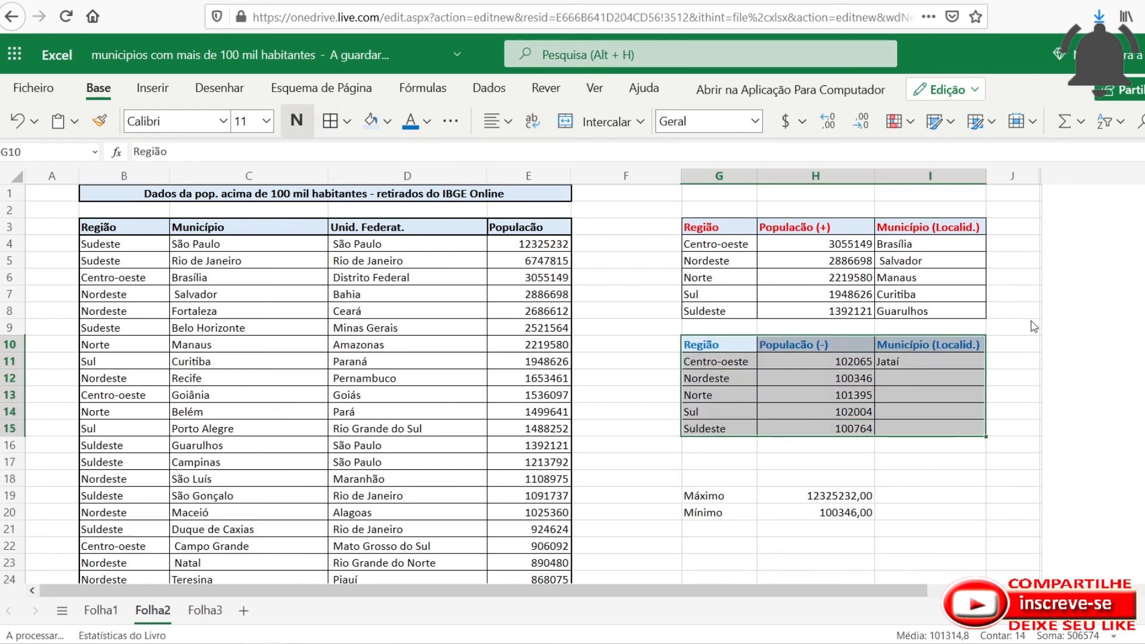
pyautogui.click(948, 363)
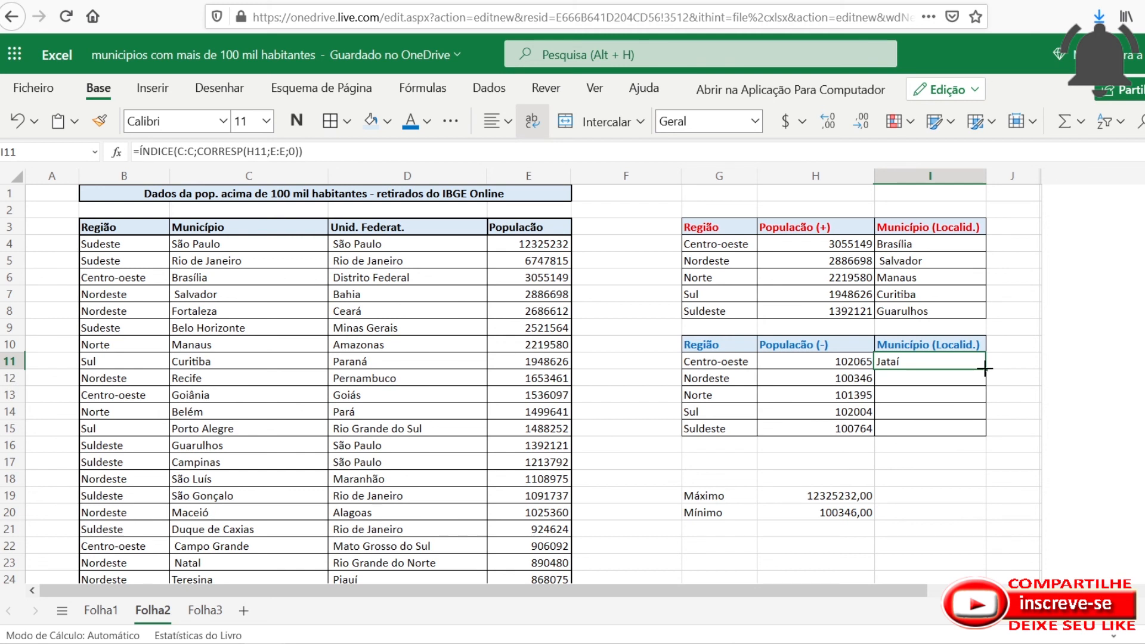
pyautogui.moveTo(985, 369); pyautogui.dragTo(984, 432)
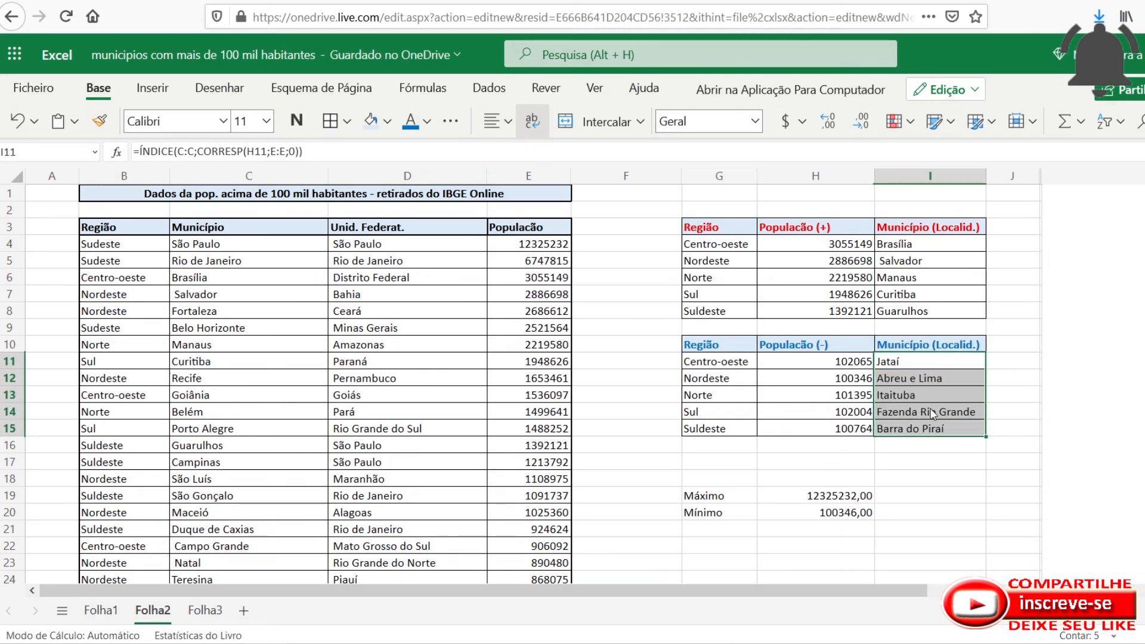
# Review the minimum table, checking the ÍNDICE formula in I15, the MÍNIMO.SE.S formula in H15 and the range H11:I15.
pyautogui.click(950, 429)
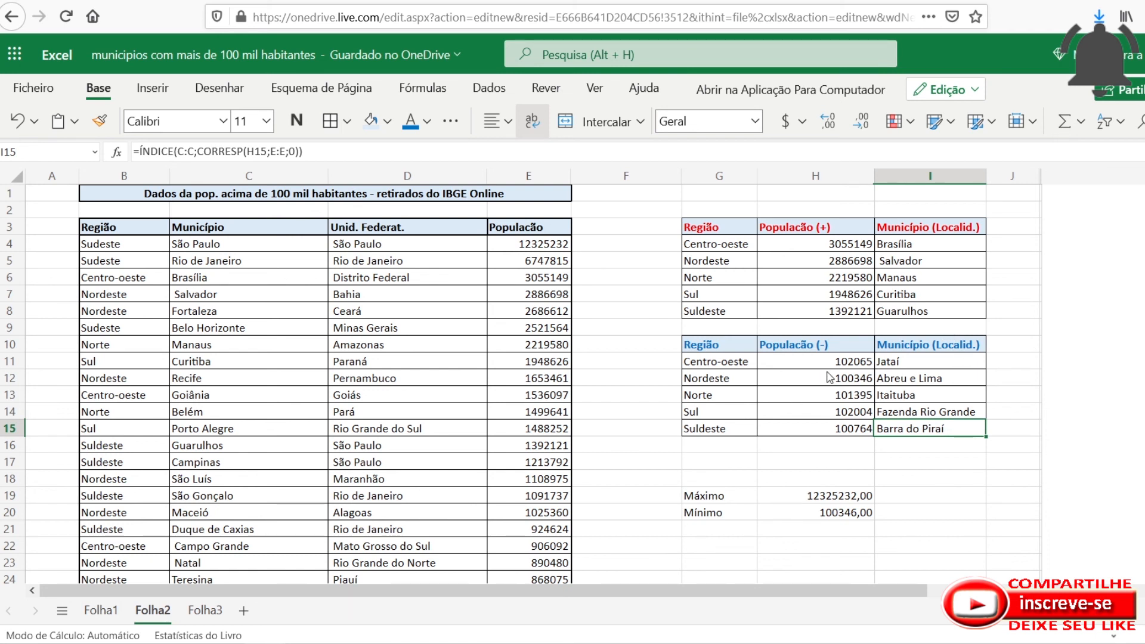
pyautogui.click(843, 434)
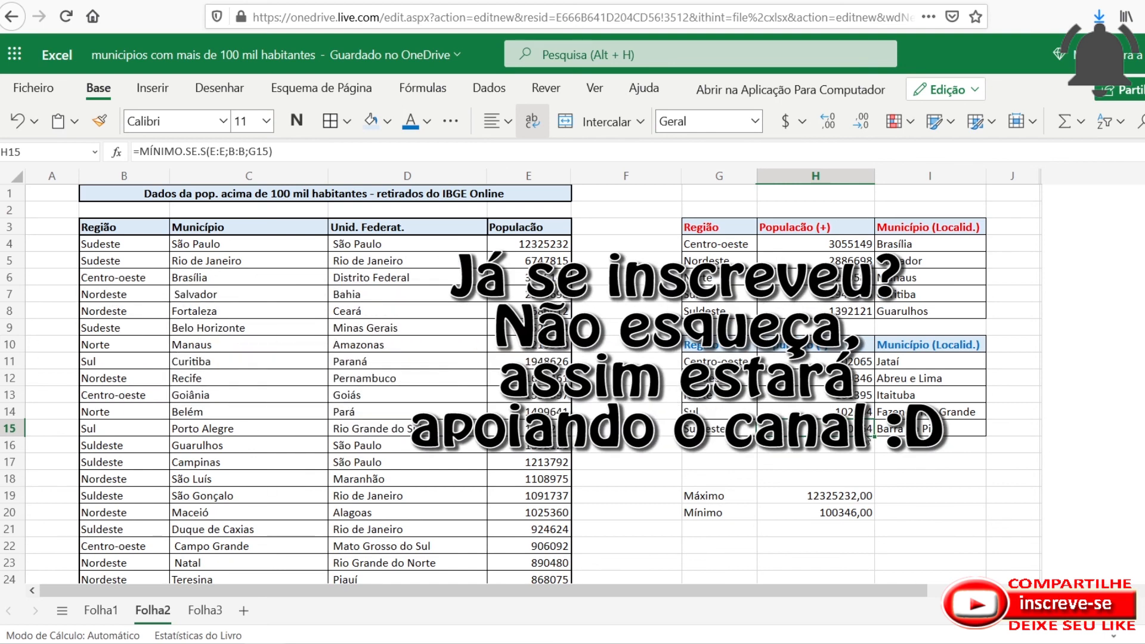
pyautogui.press('F2')
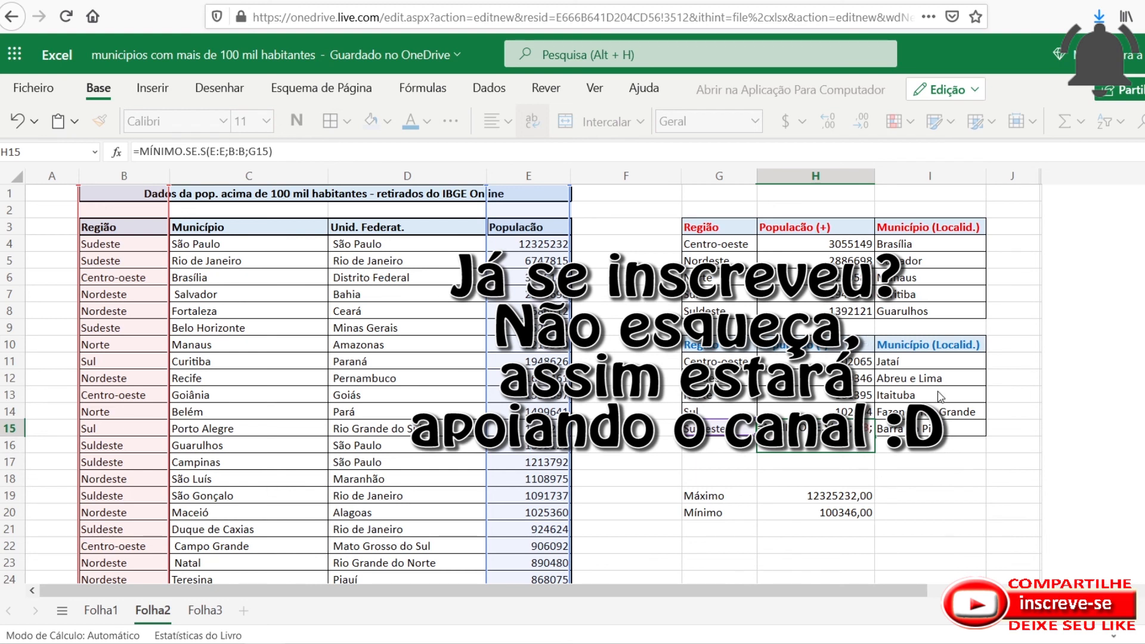
pyautogui.press('Return')
pyautogui.moveTo(815, 362)
pyautogui.mouseDown()
pyautogui.moveTo(948, 427)
pyautogui.moveTo(950, 445)
pyautogui.moveTo(951, 435)
pyautogui.mouseUp()
pyautogui.click(990, 403)
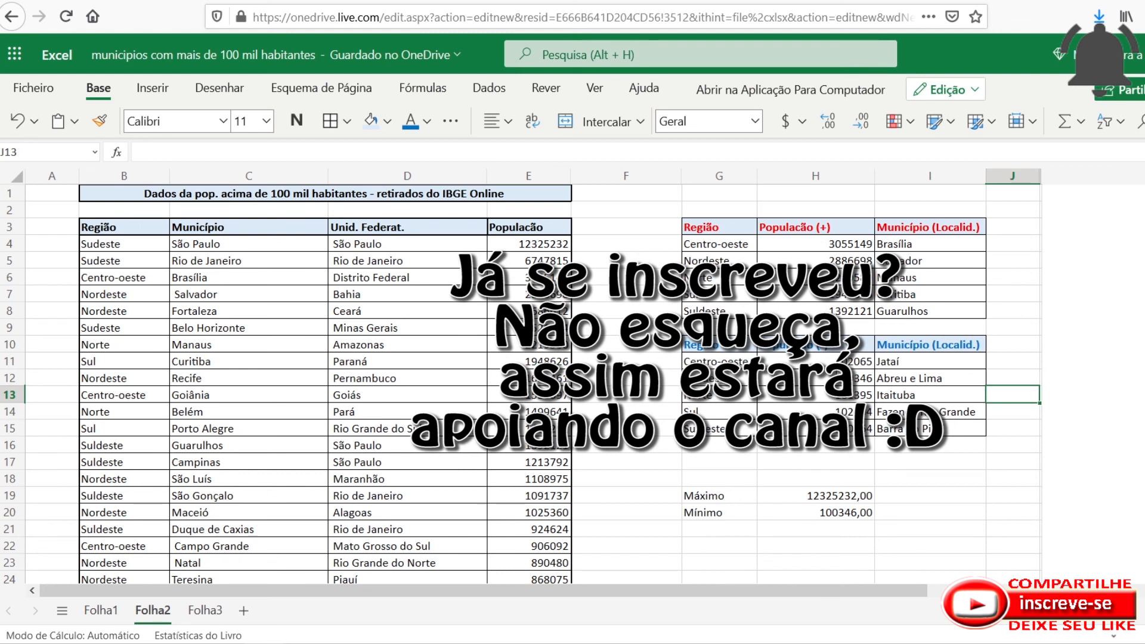
# Review the MÍNIMO.SE.S formula in H11, the municipality column I3:I15 and the maximum populations in H4:H8.
pyautogui.click(833, 360)
pyautogui.doubleClick(833, 360)
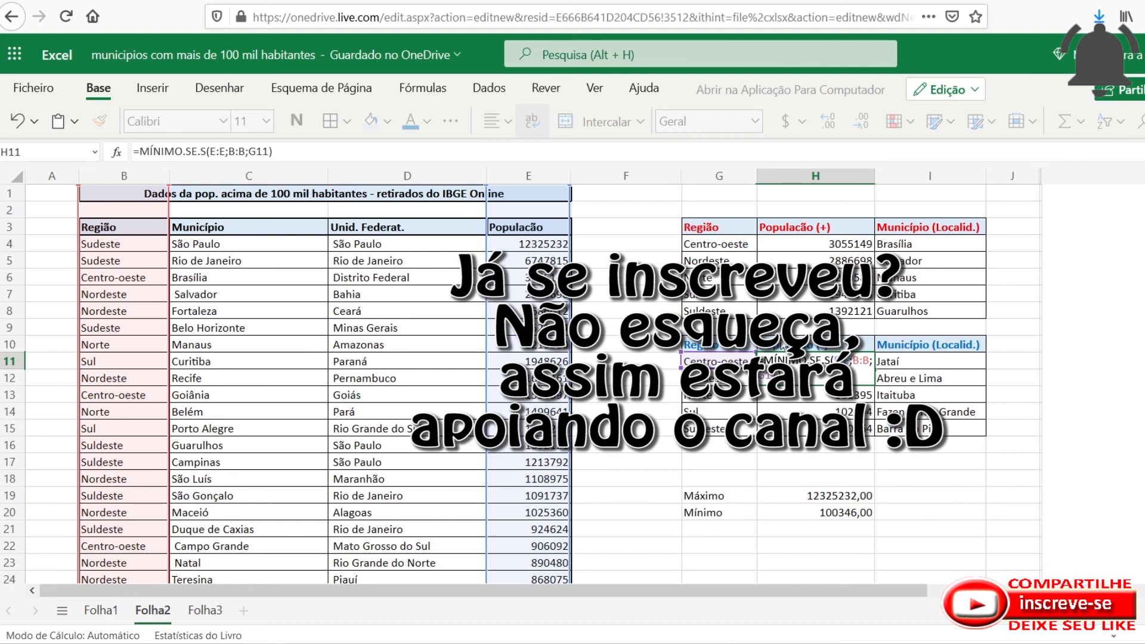
pyautogui.press('Return')
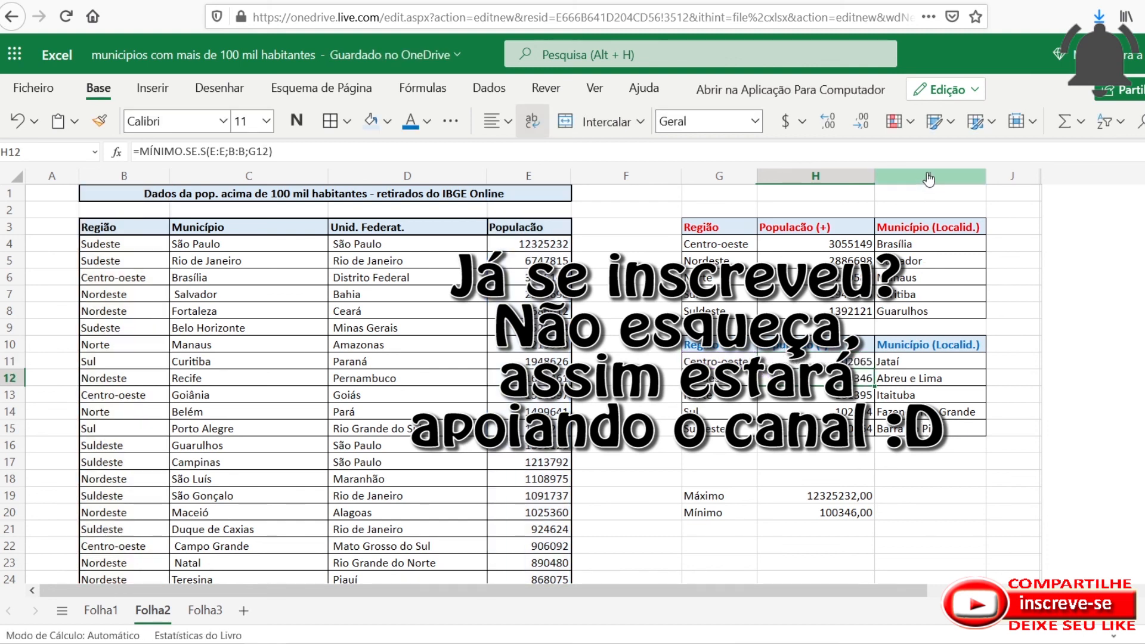
pyautogui.moveTo(936, 226); pyautogui.dragTo(952, 434)
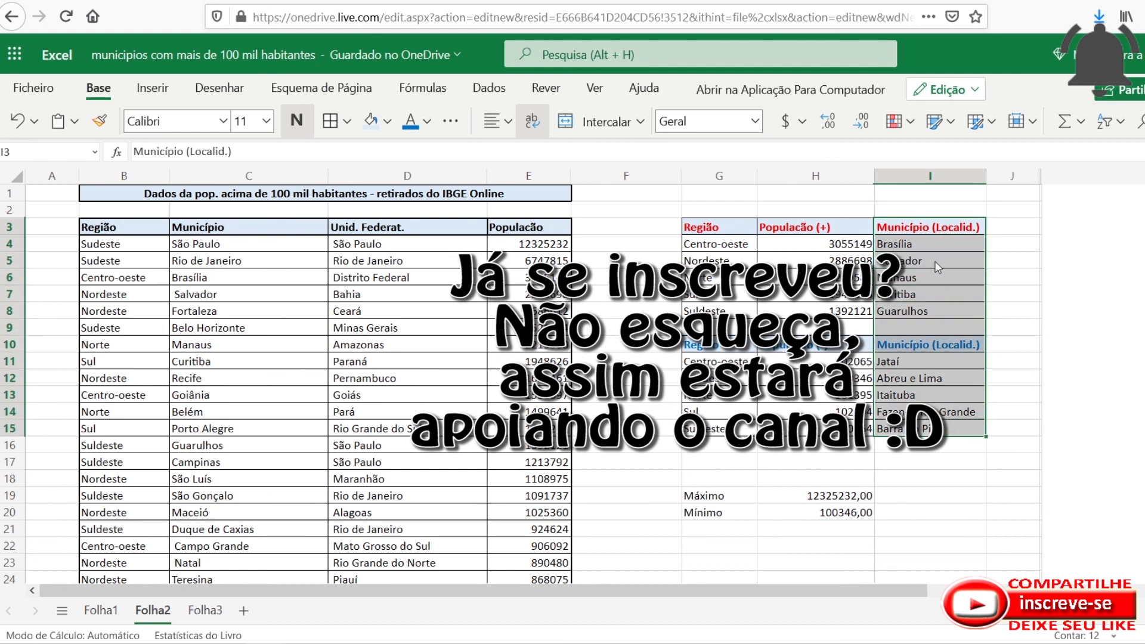
pyautogui.moveTo(822, 245); pyautogui.dragTo(815, 312)
pyautogui.click(918, 451)
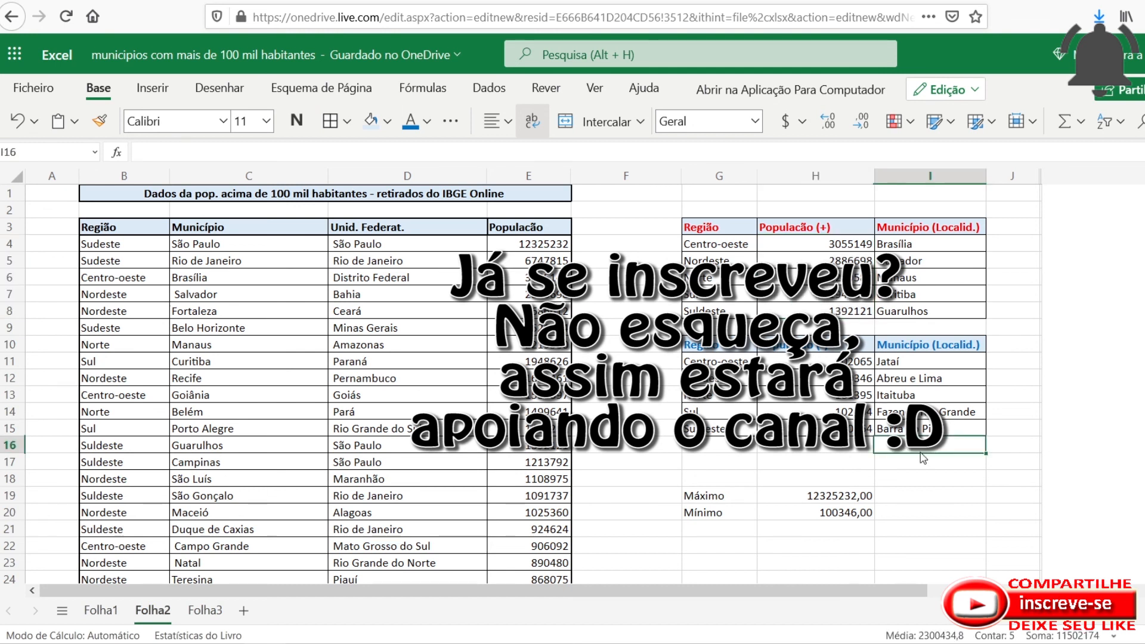